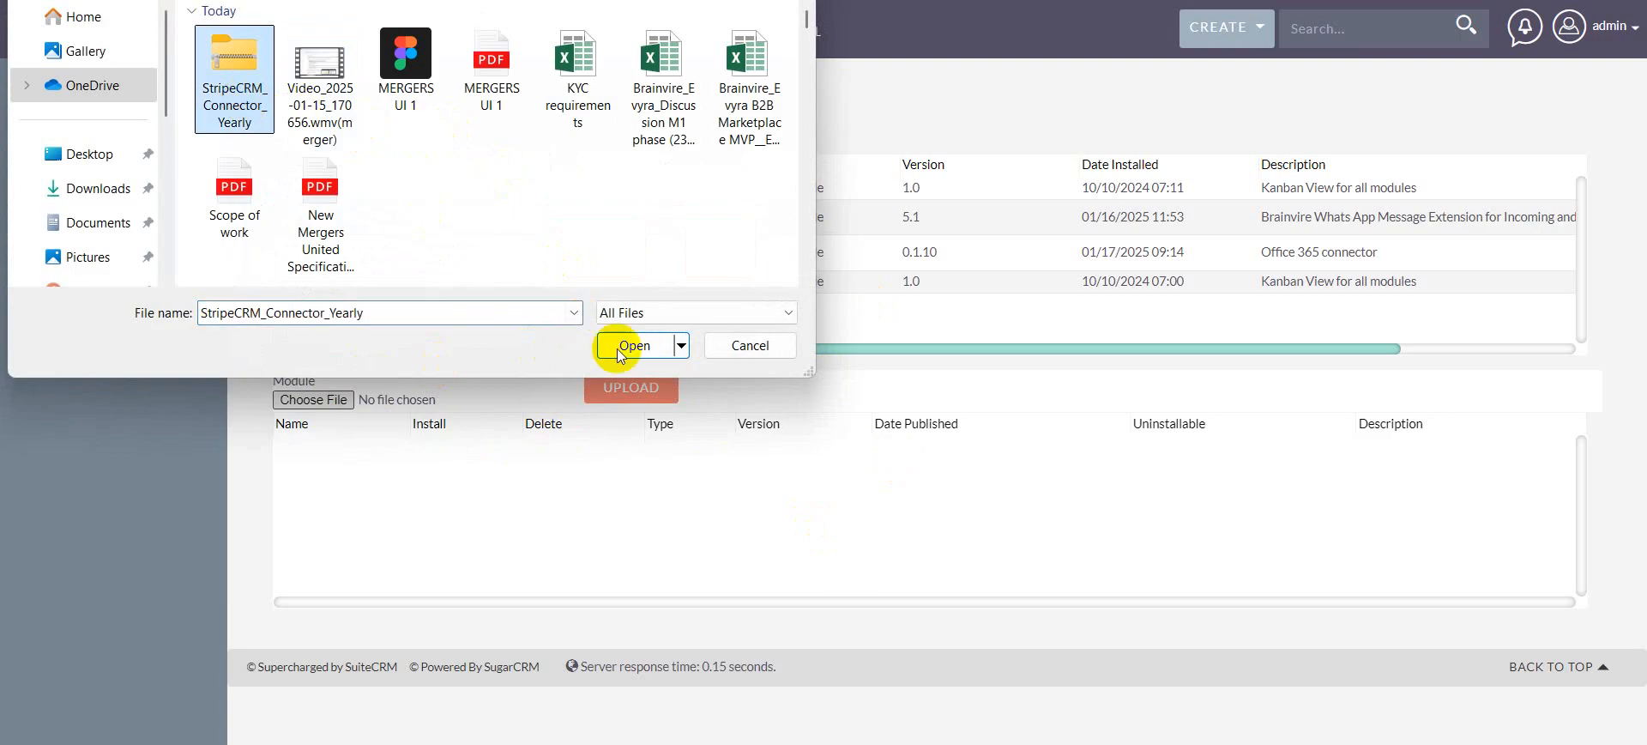
- Upload the StripeCRM_Connector_Yearly package and install the BV Stripe Plugin, accepting its license agreement
left_click(639, 345)
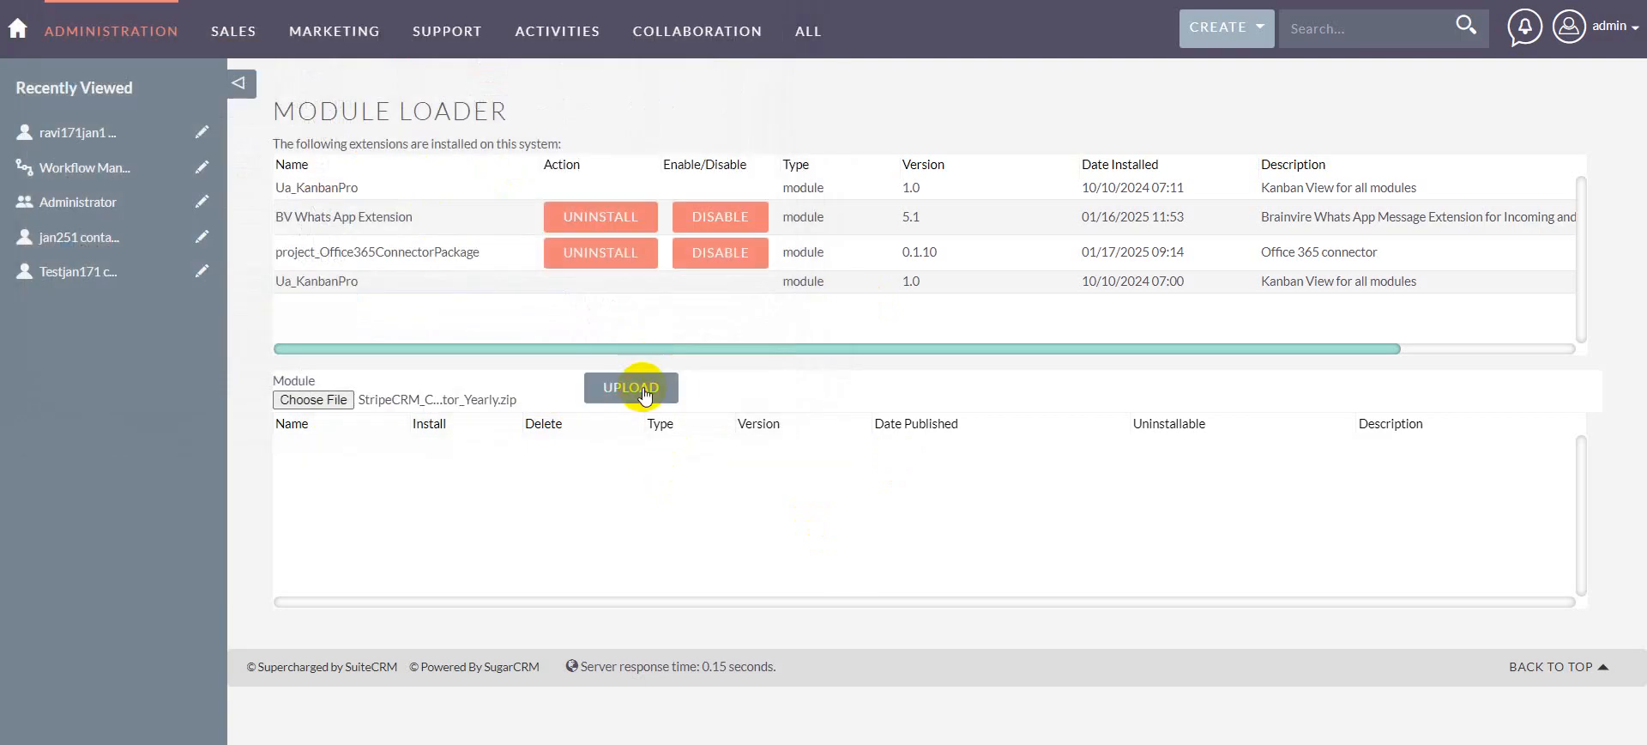
left_click(631, 388)
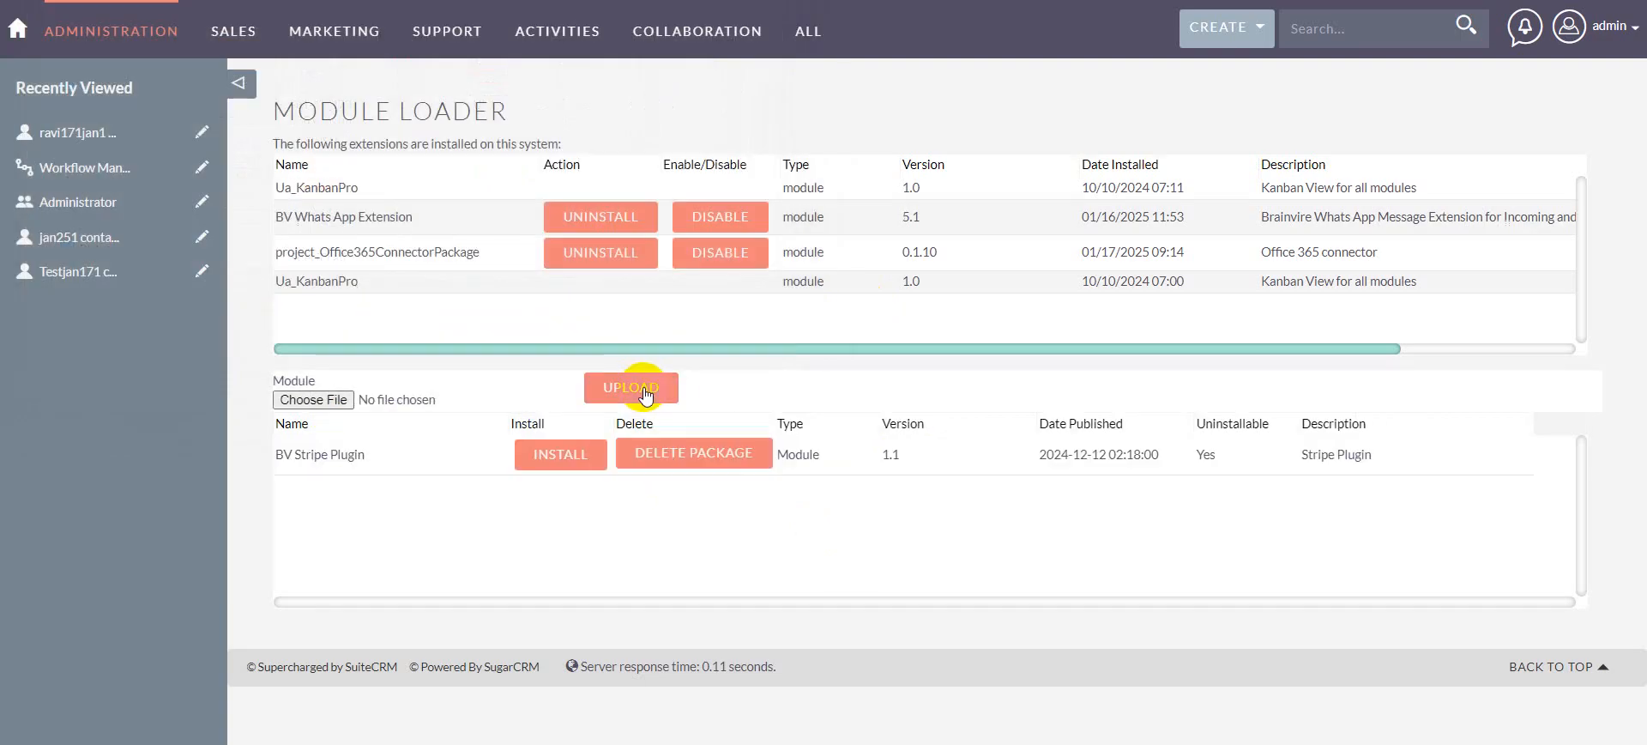
left_click(586, 465)
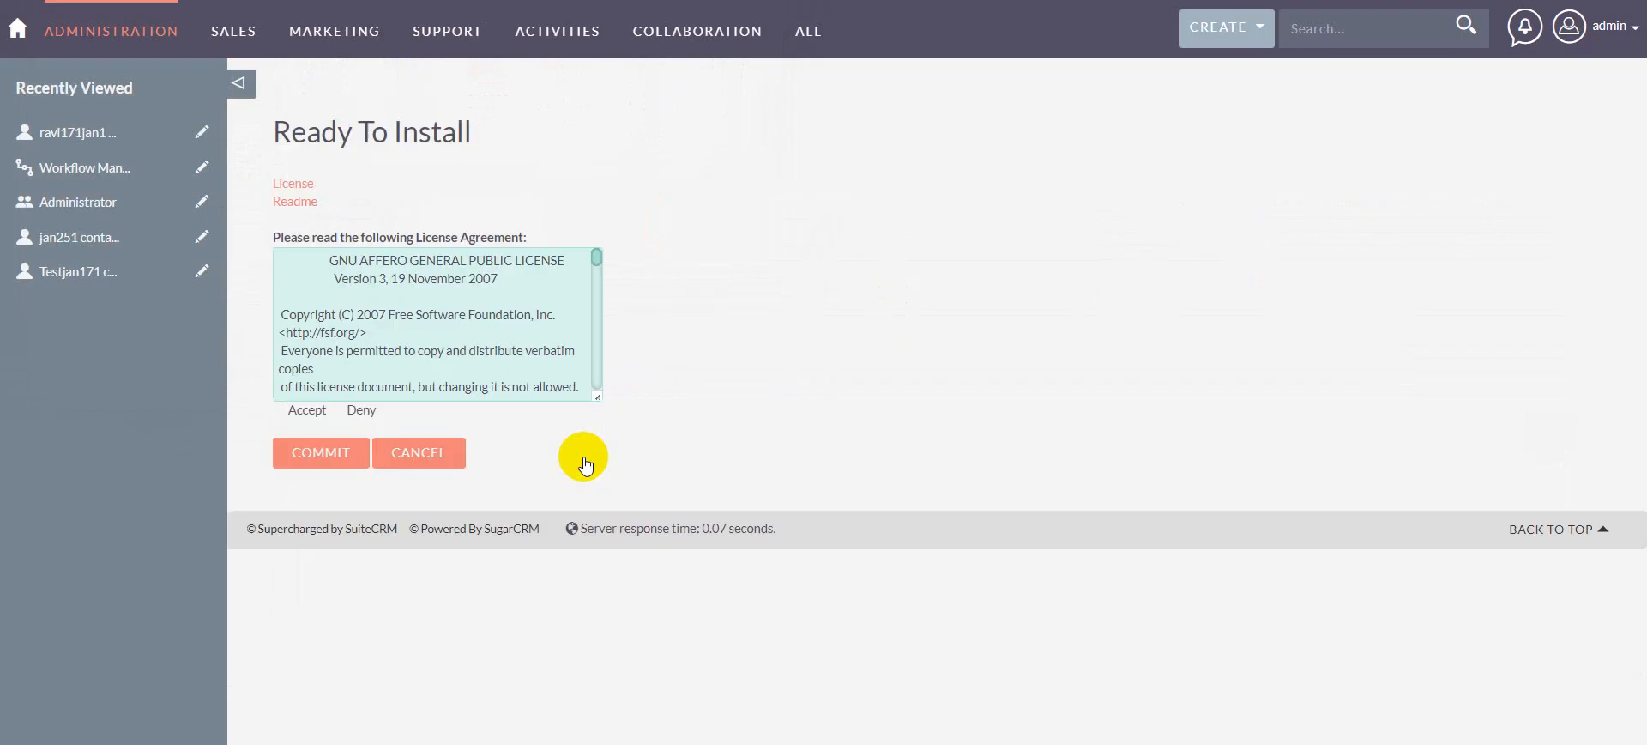
left_click(290, 415)
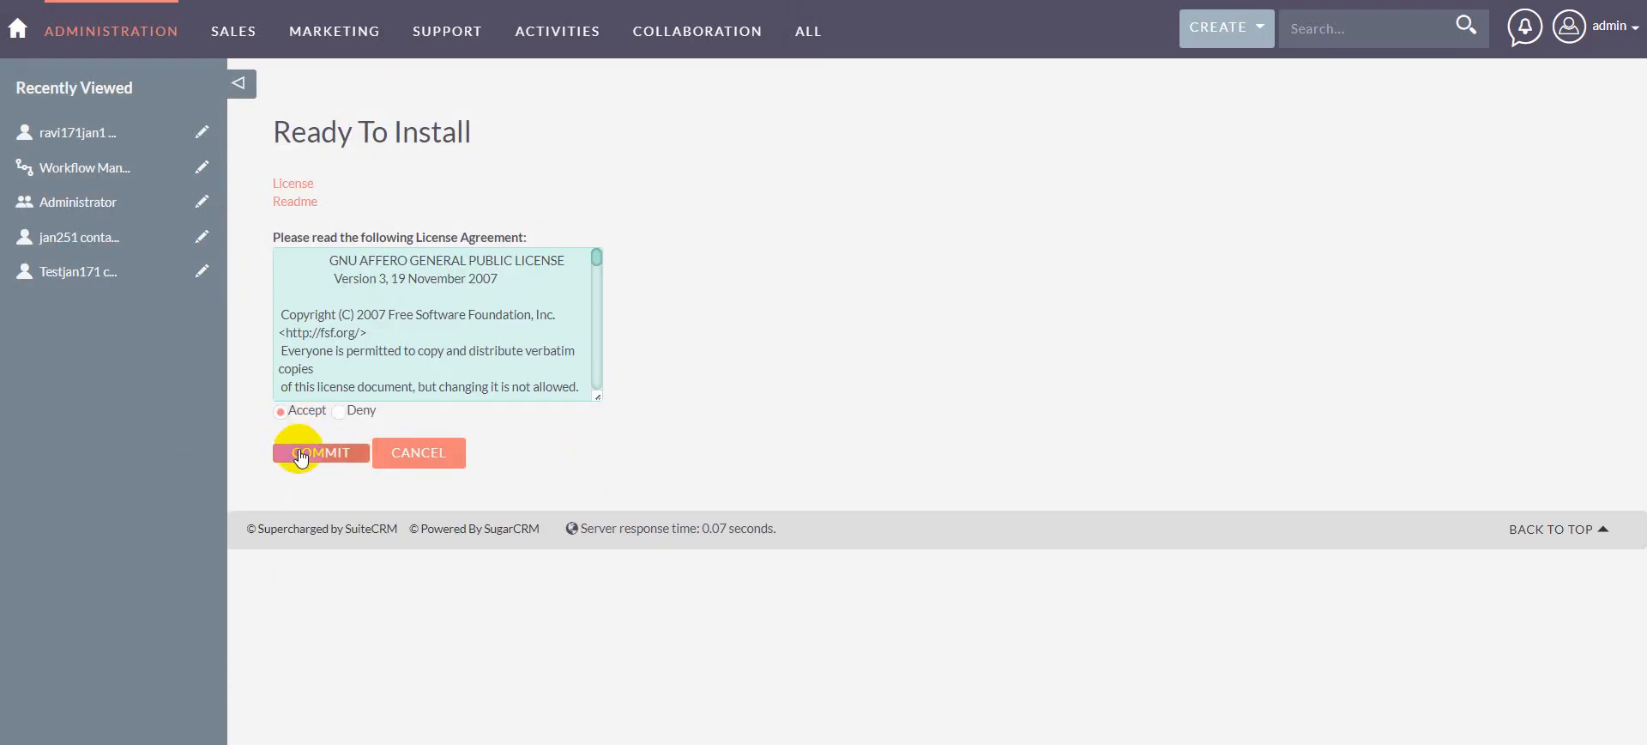
left_click(300, 455)
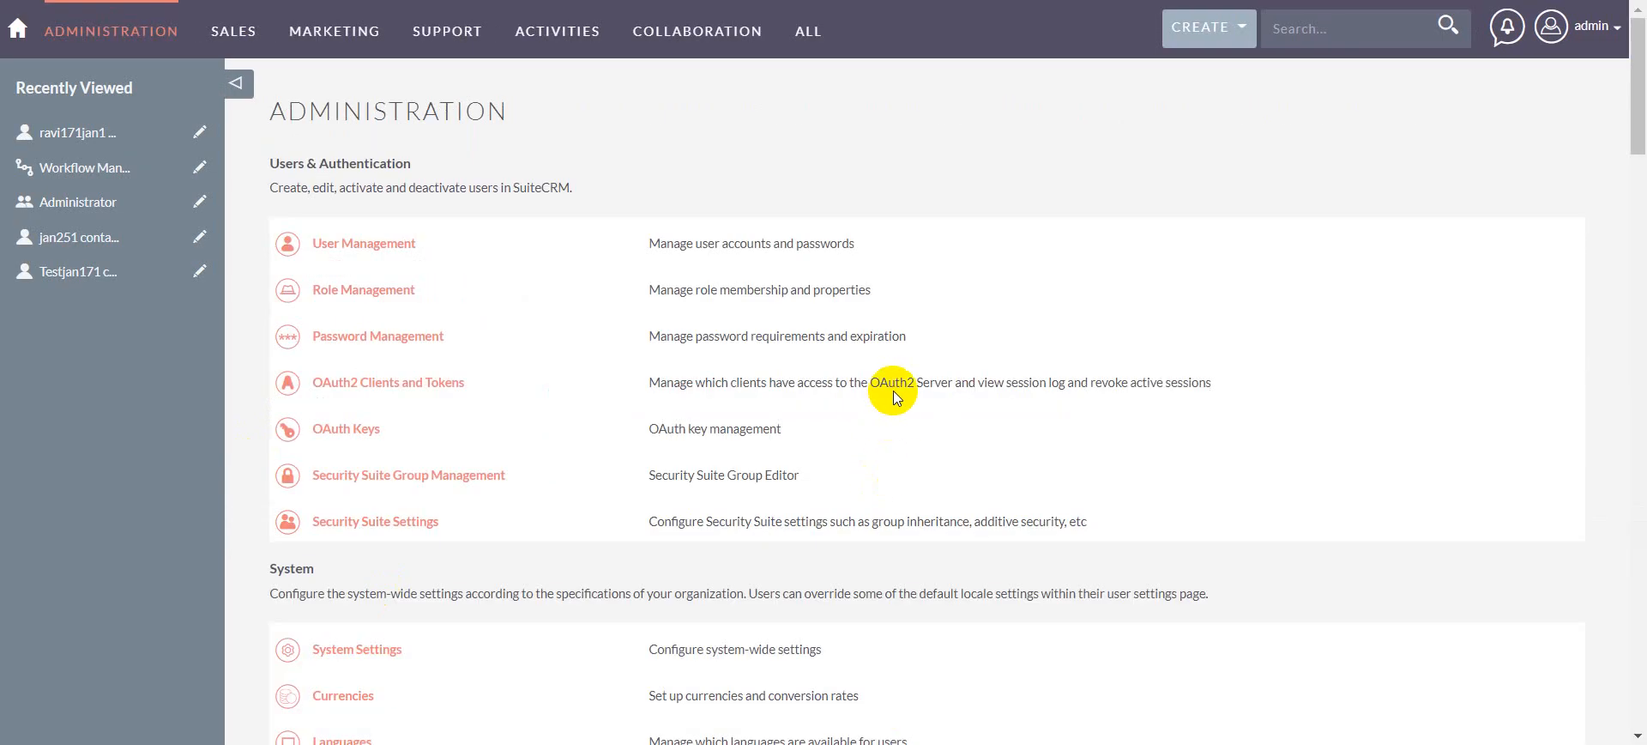
- Run the SuiteCRM repair from the administration page and execute the script that syncs the database with the vardefs
scroll(894, 396, "down", 10)
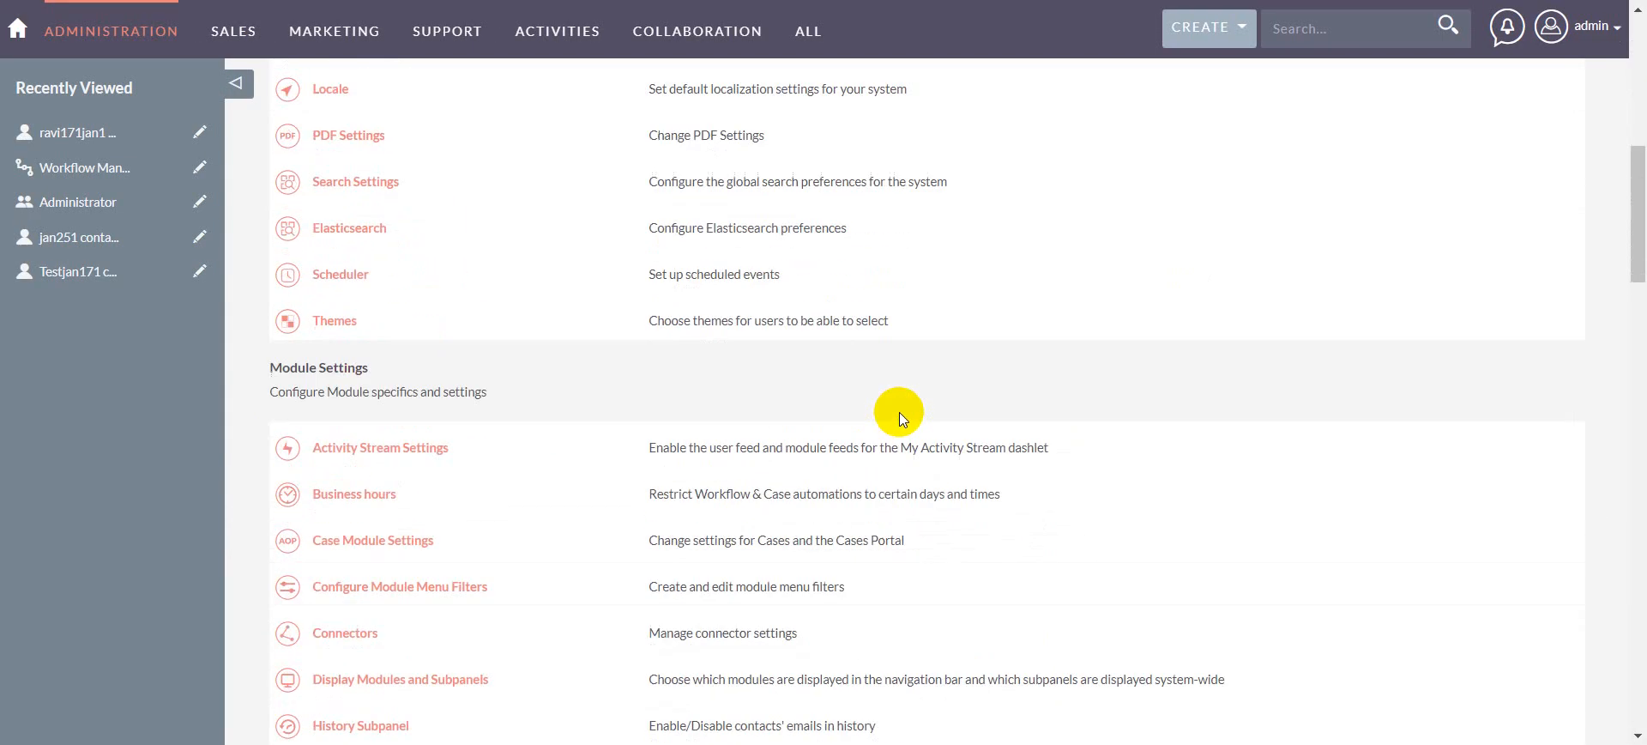
scroll(903, 413, "down", 8)
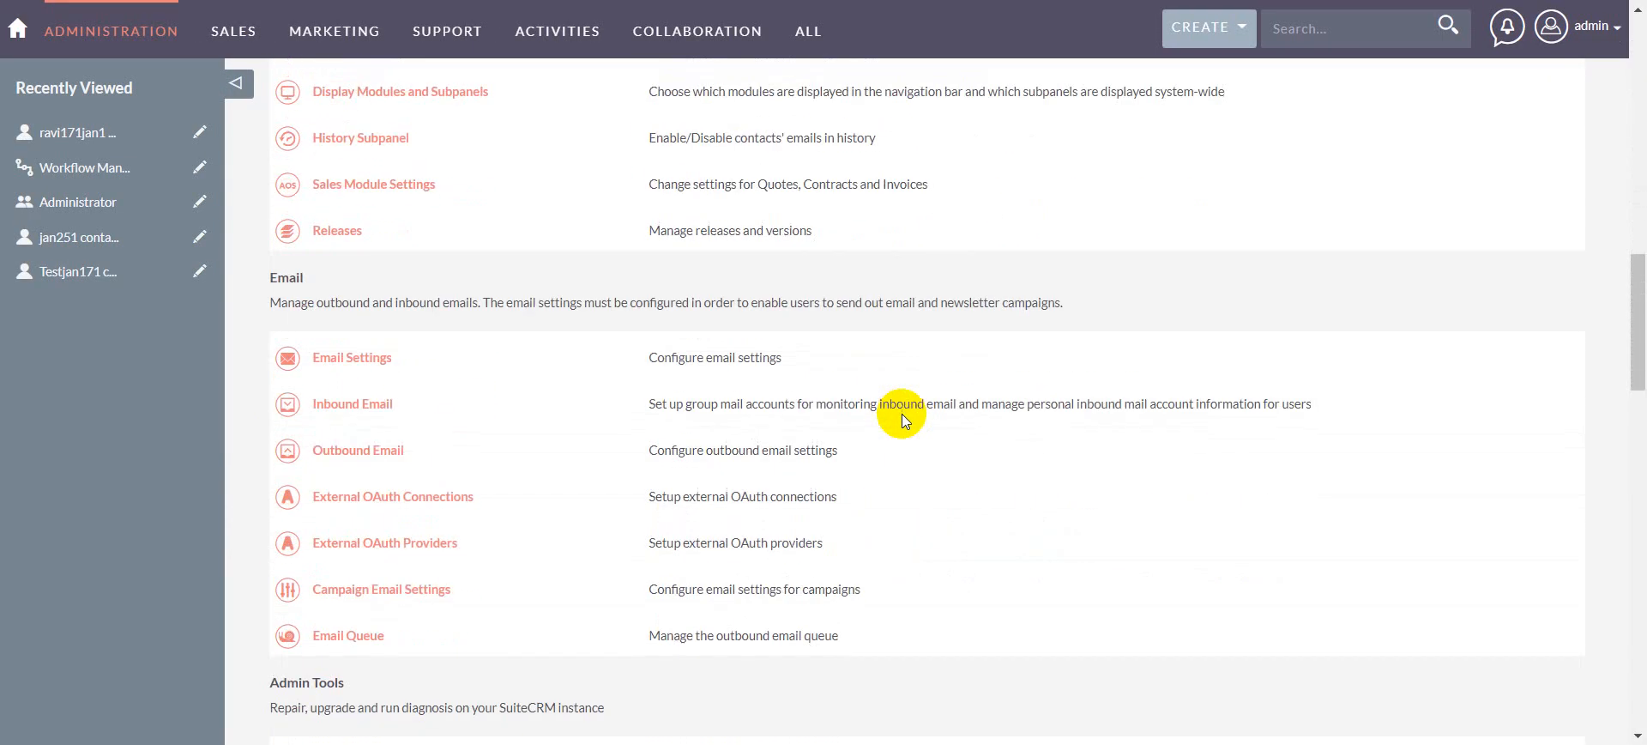
scroll(902, 413, "down", 1)
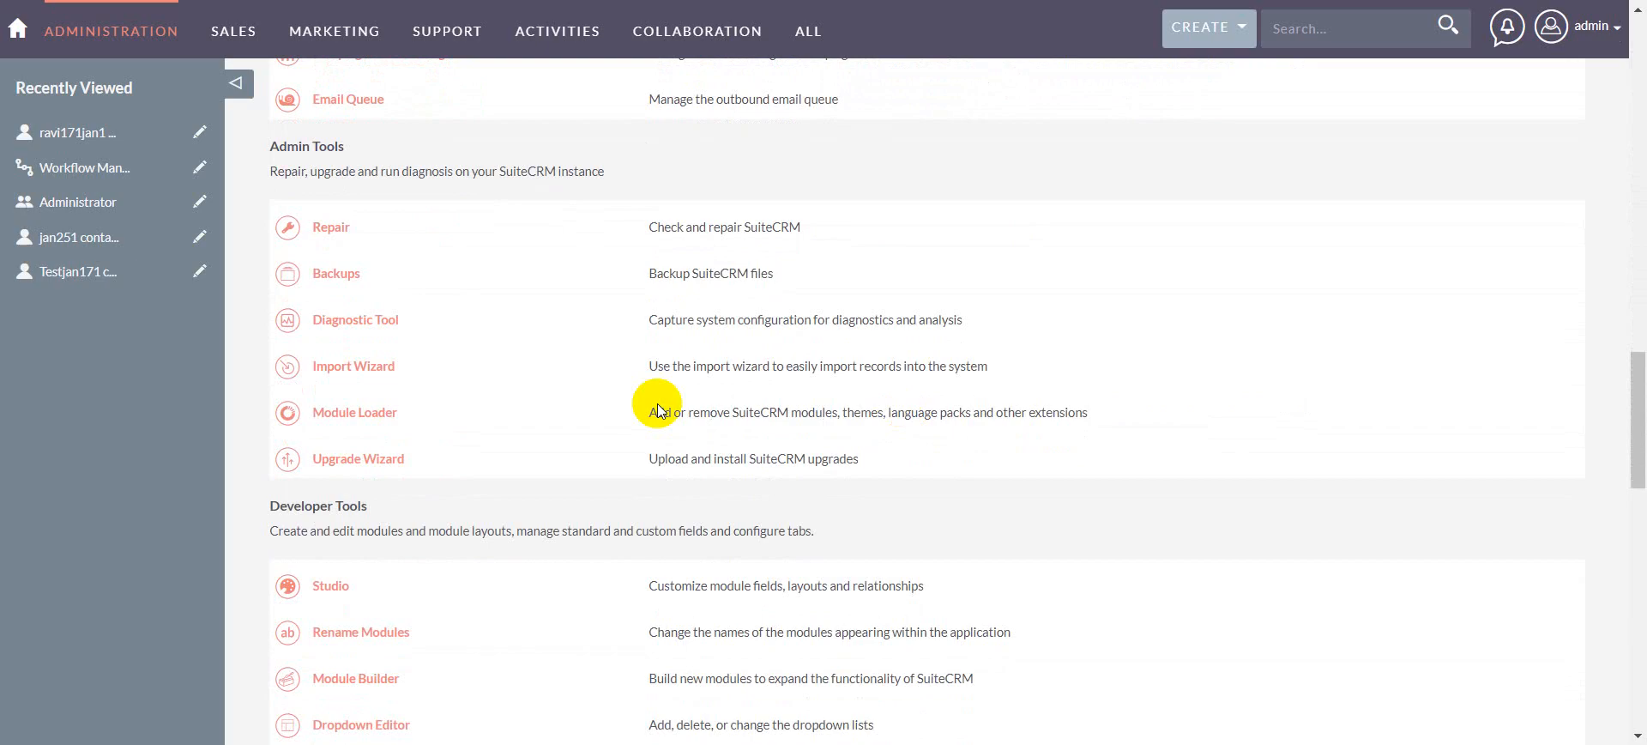
left_click(334, 232)
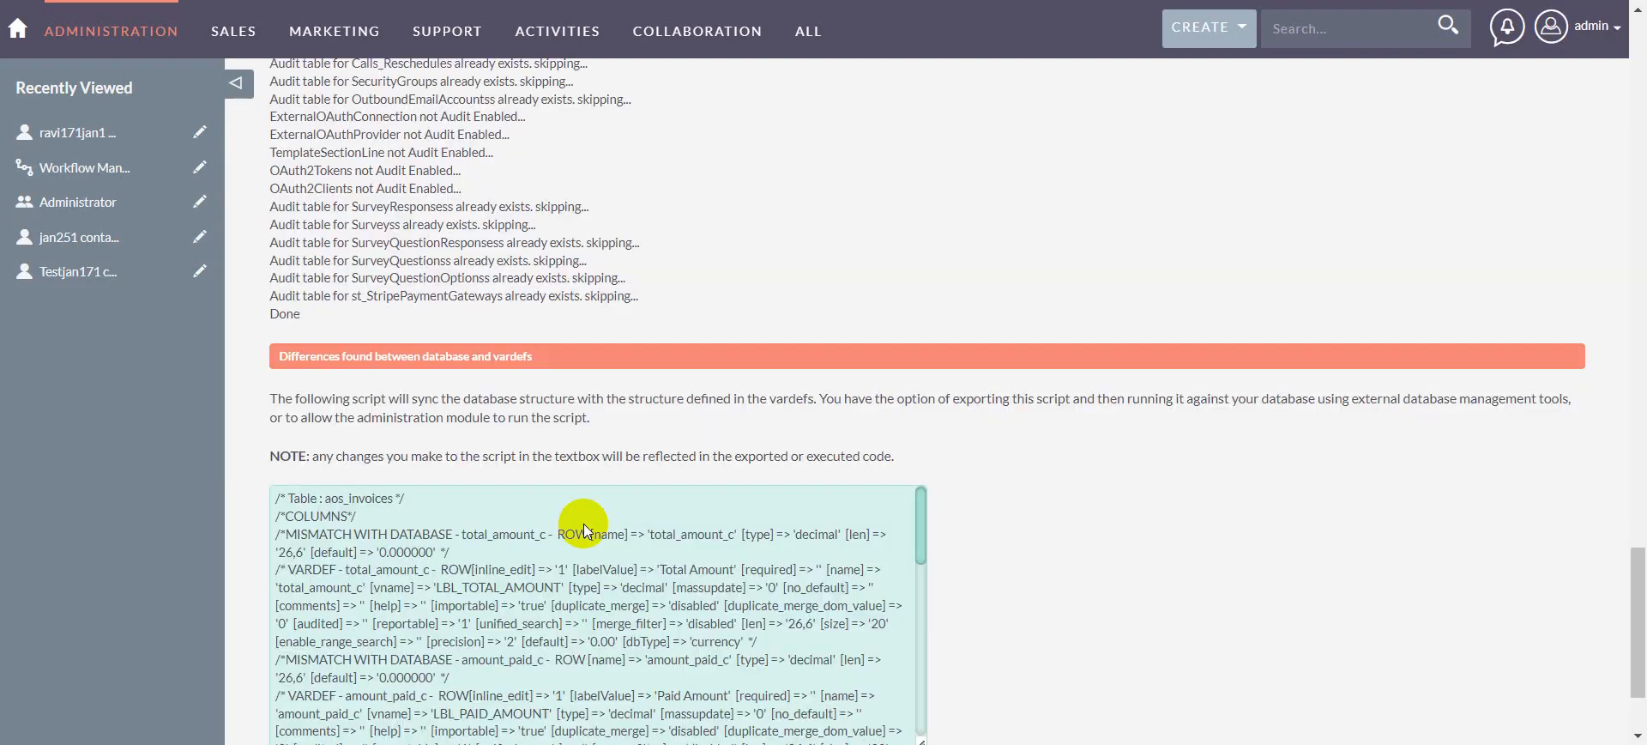
scroll(583, 524, "down", 10)
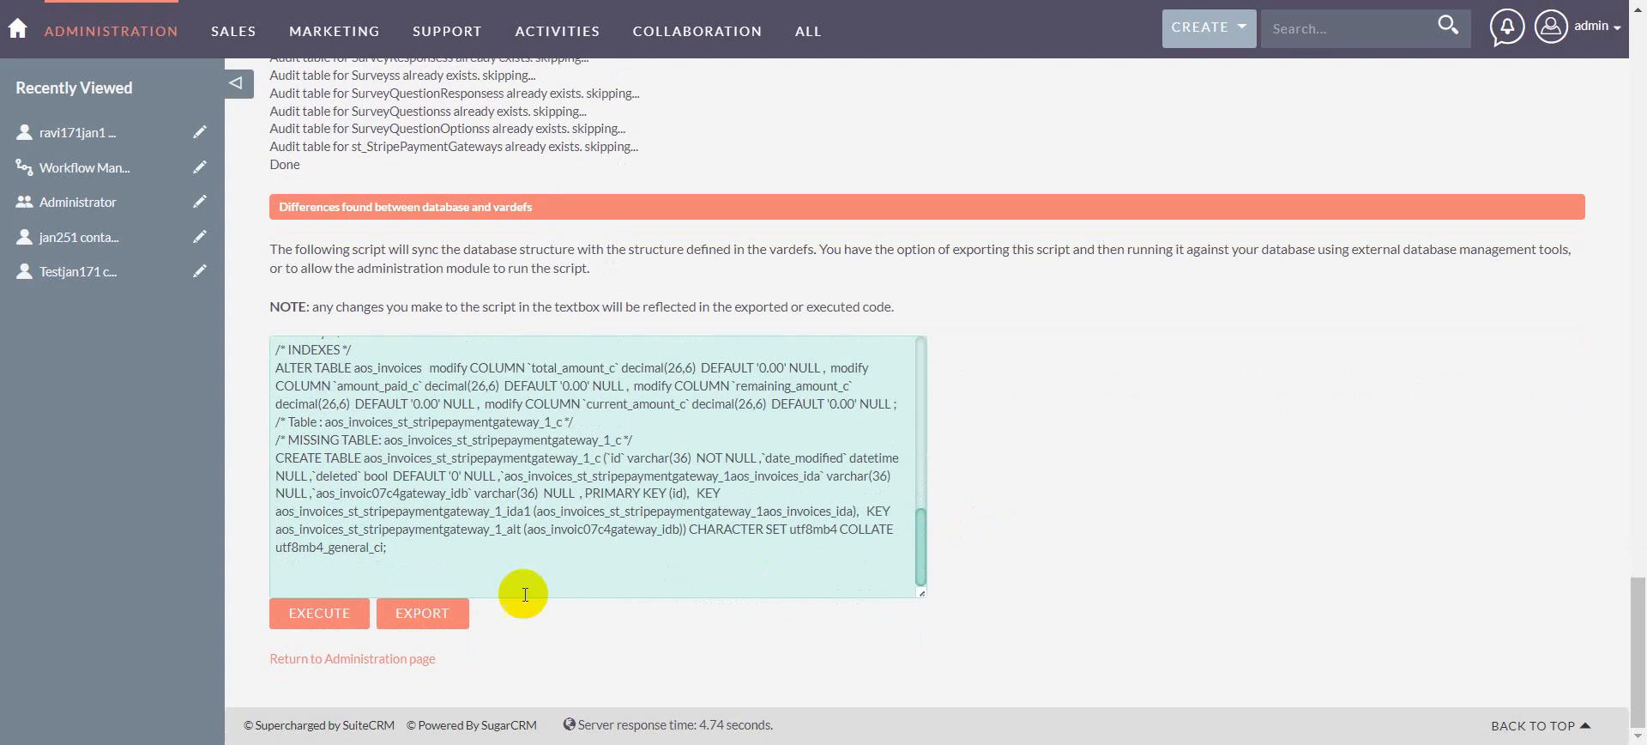
left_click(343, 616)
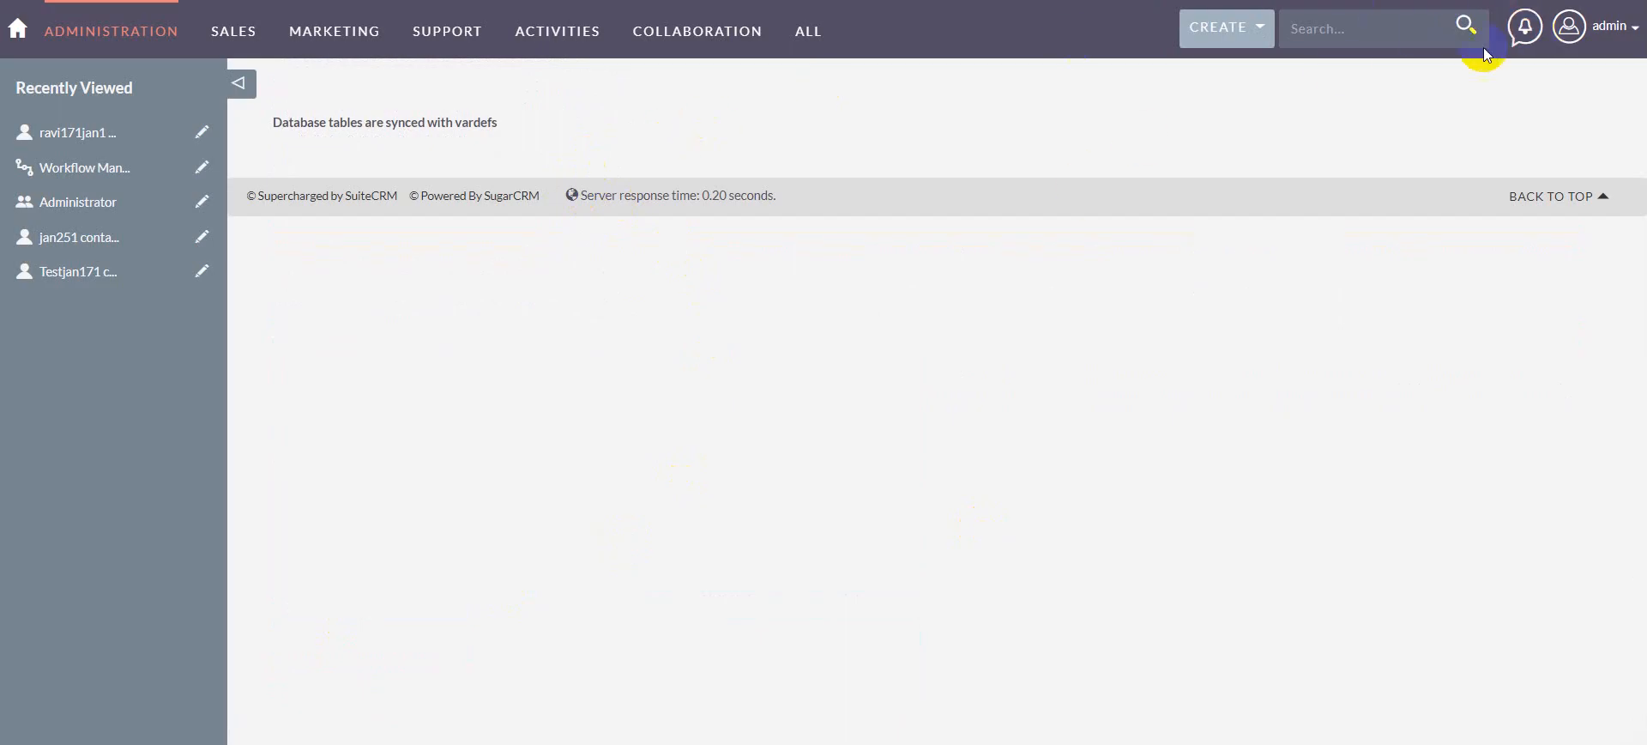
- Return to the administration page and open the Stripe Secret settings of BV Stripe Payment
mouse_move(552, 21)
mouse_move(1618, 30)
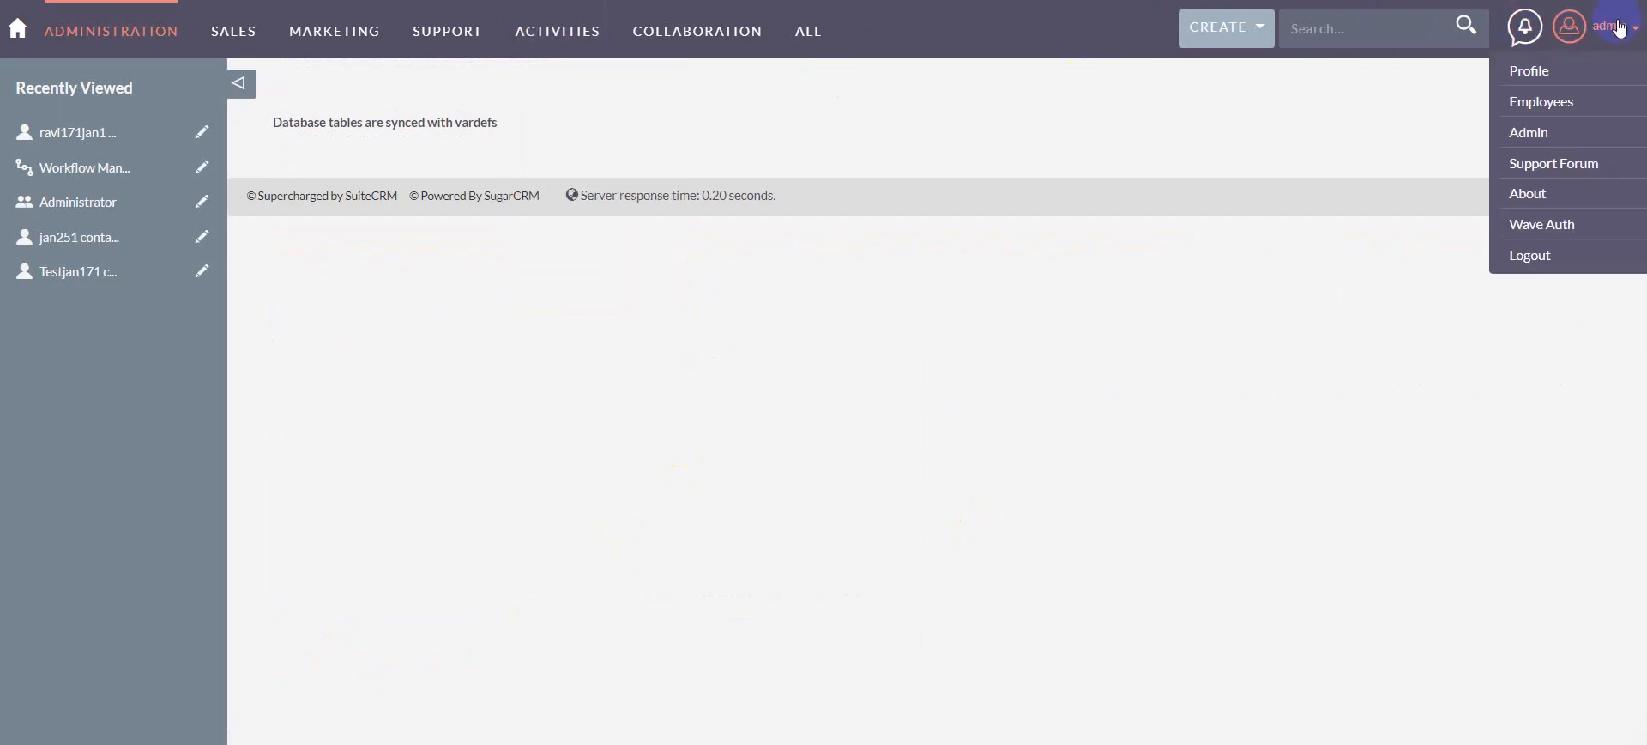
left_click(1533, 135)
scroll(816, 335, "down", 20)
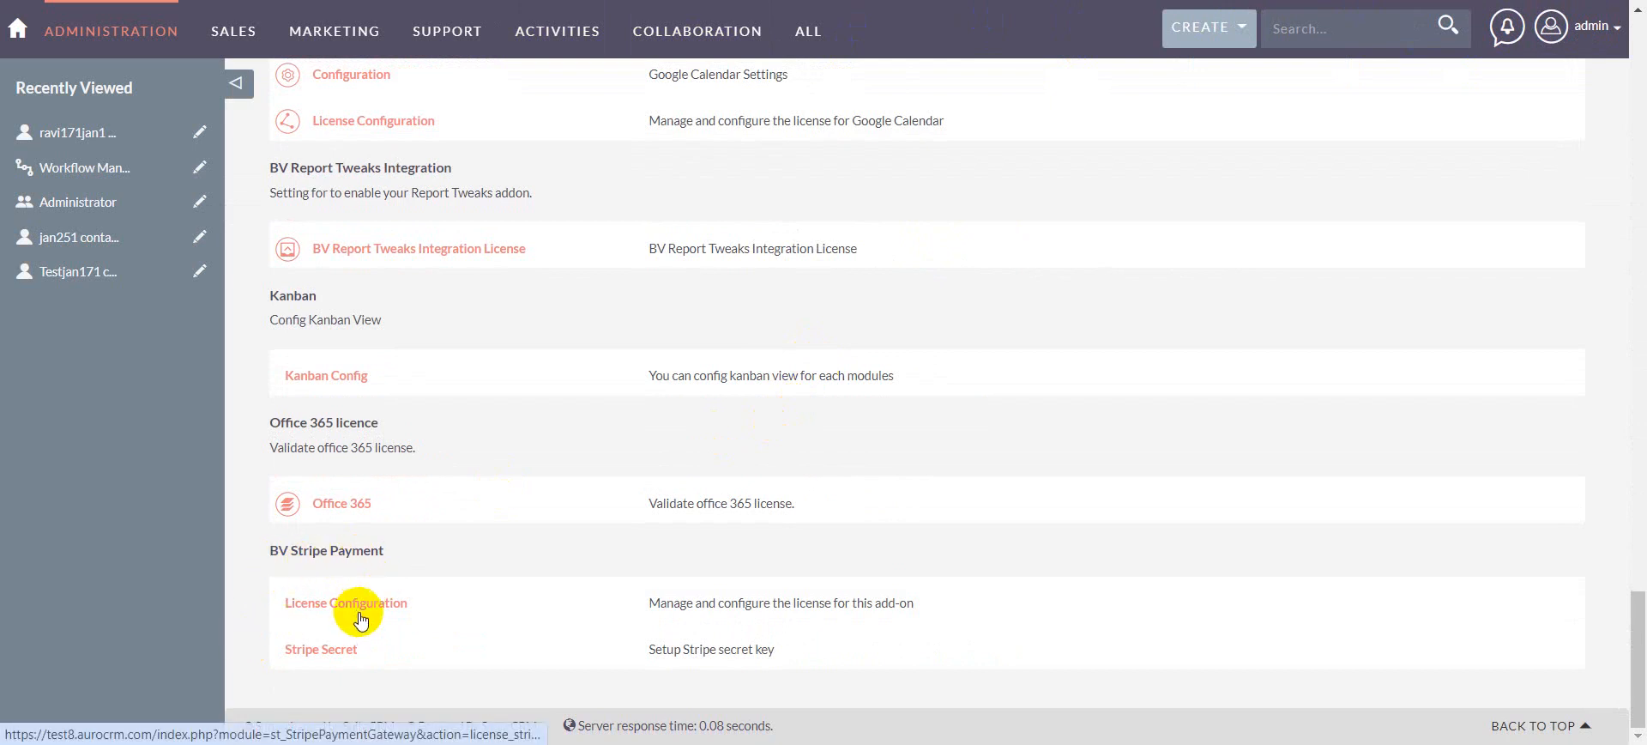
left_click(337, 650)
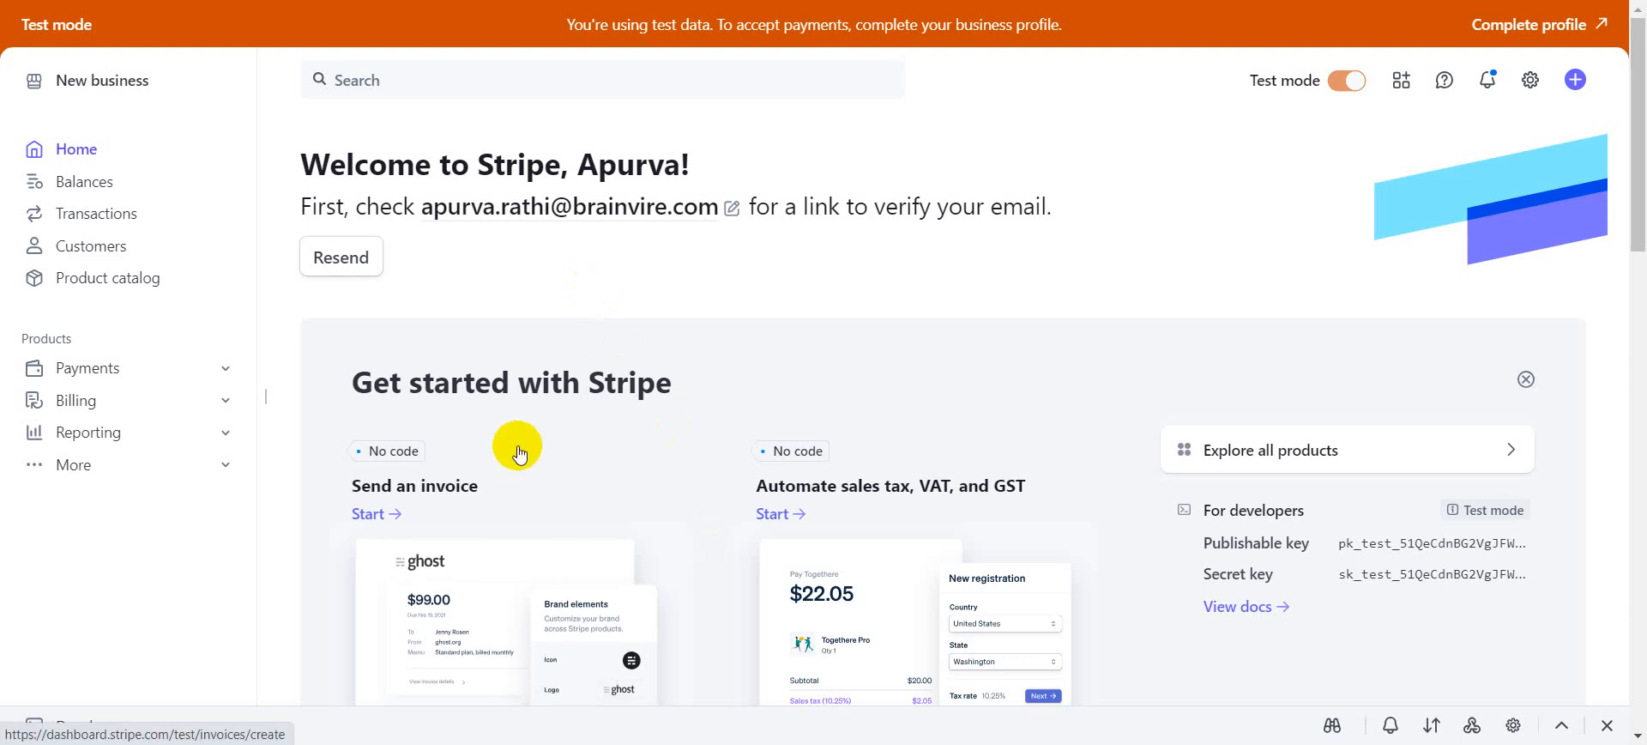
- Copy the secret key from the API keys in the Stripe dashboard and paste it into SuiteCRM's Secret Key field
mouse_move(99, 725)
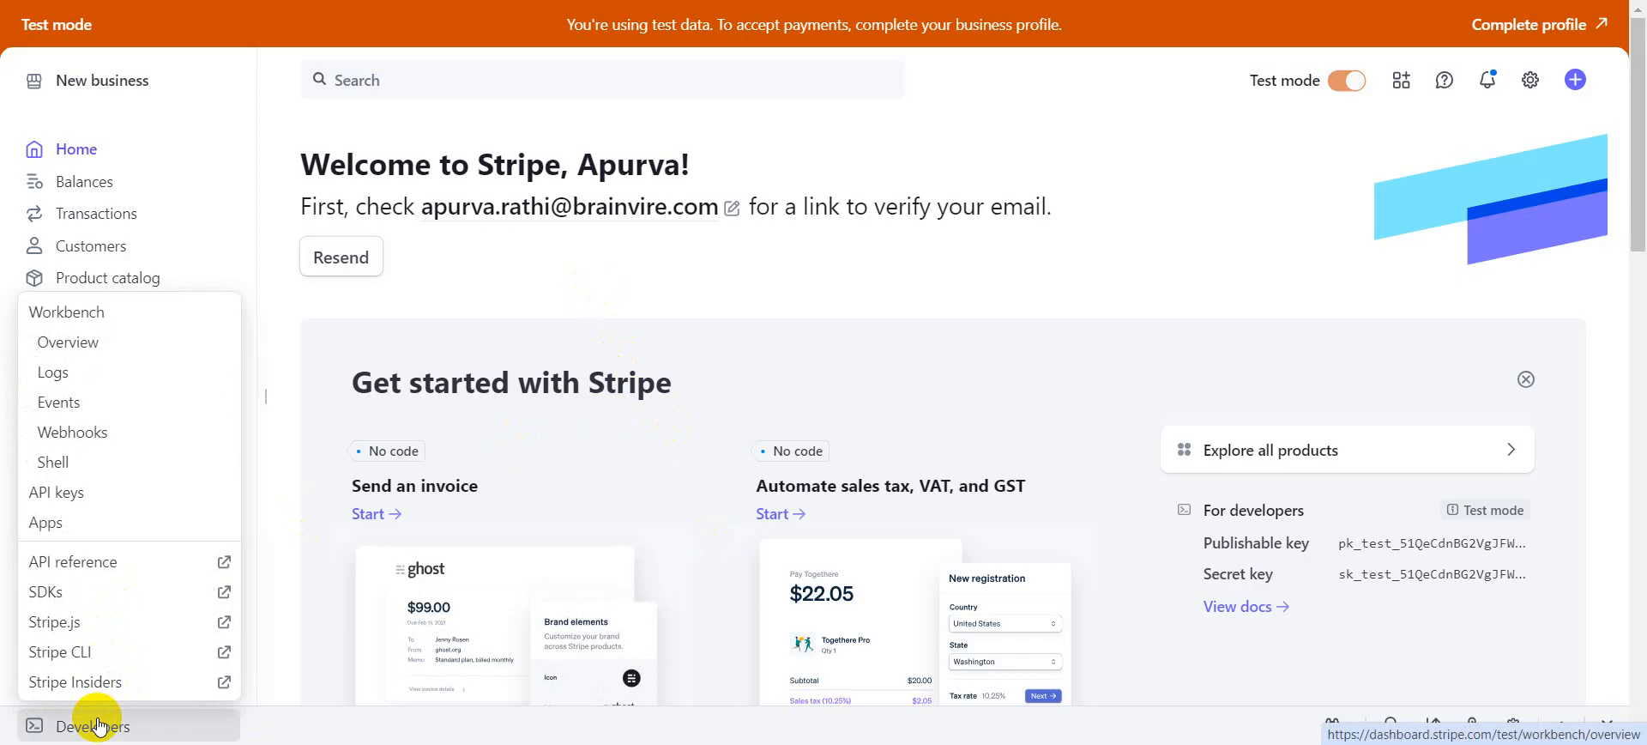
left_click(90, 499)
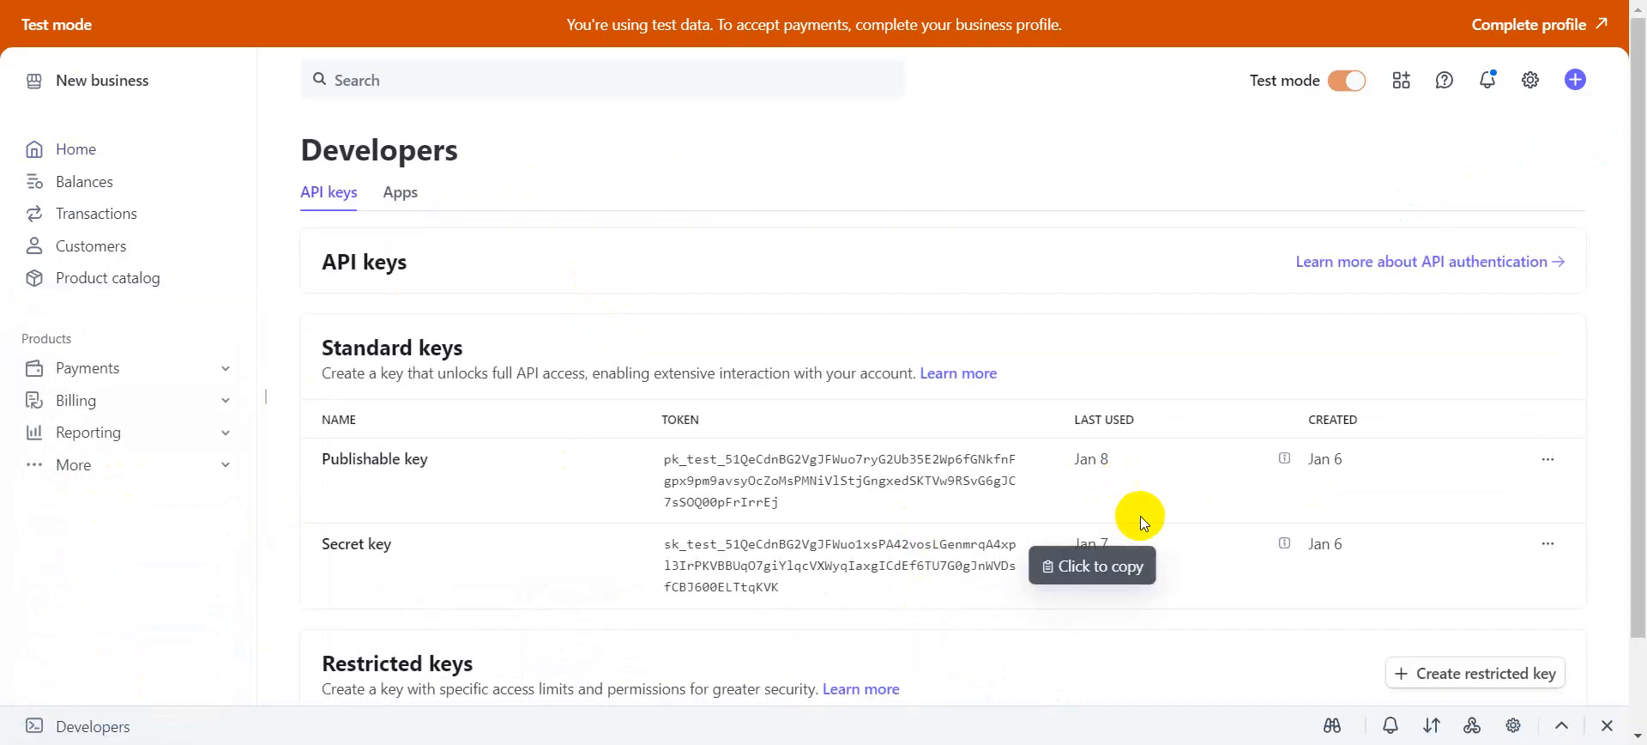
left_click(772, 575)
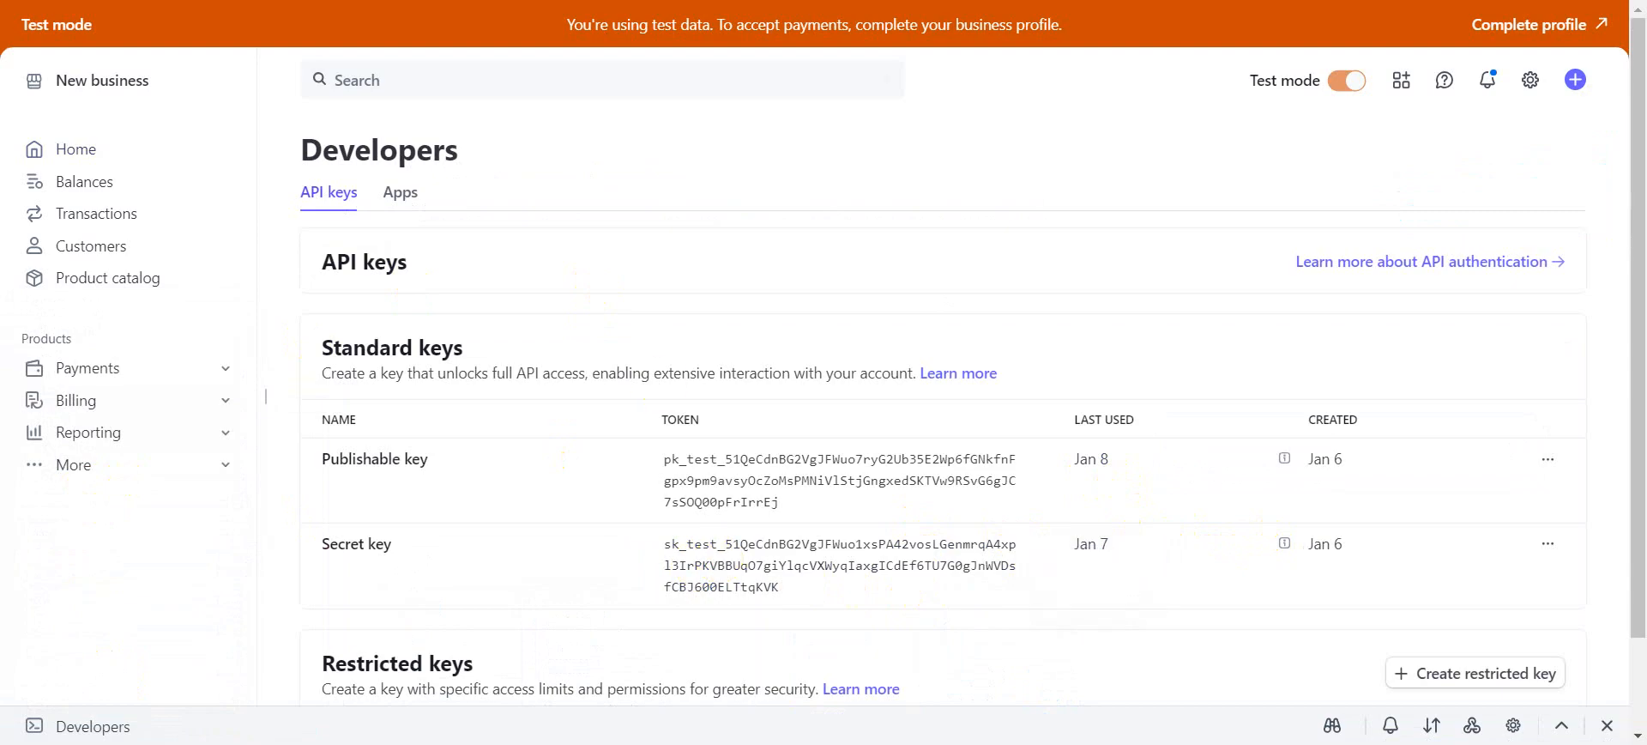
key("alt+Tab")
left_click(687, 264)
key("ctrl+v")
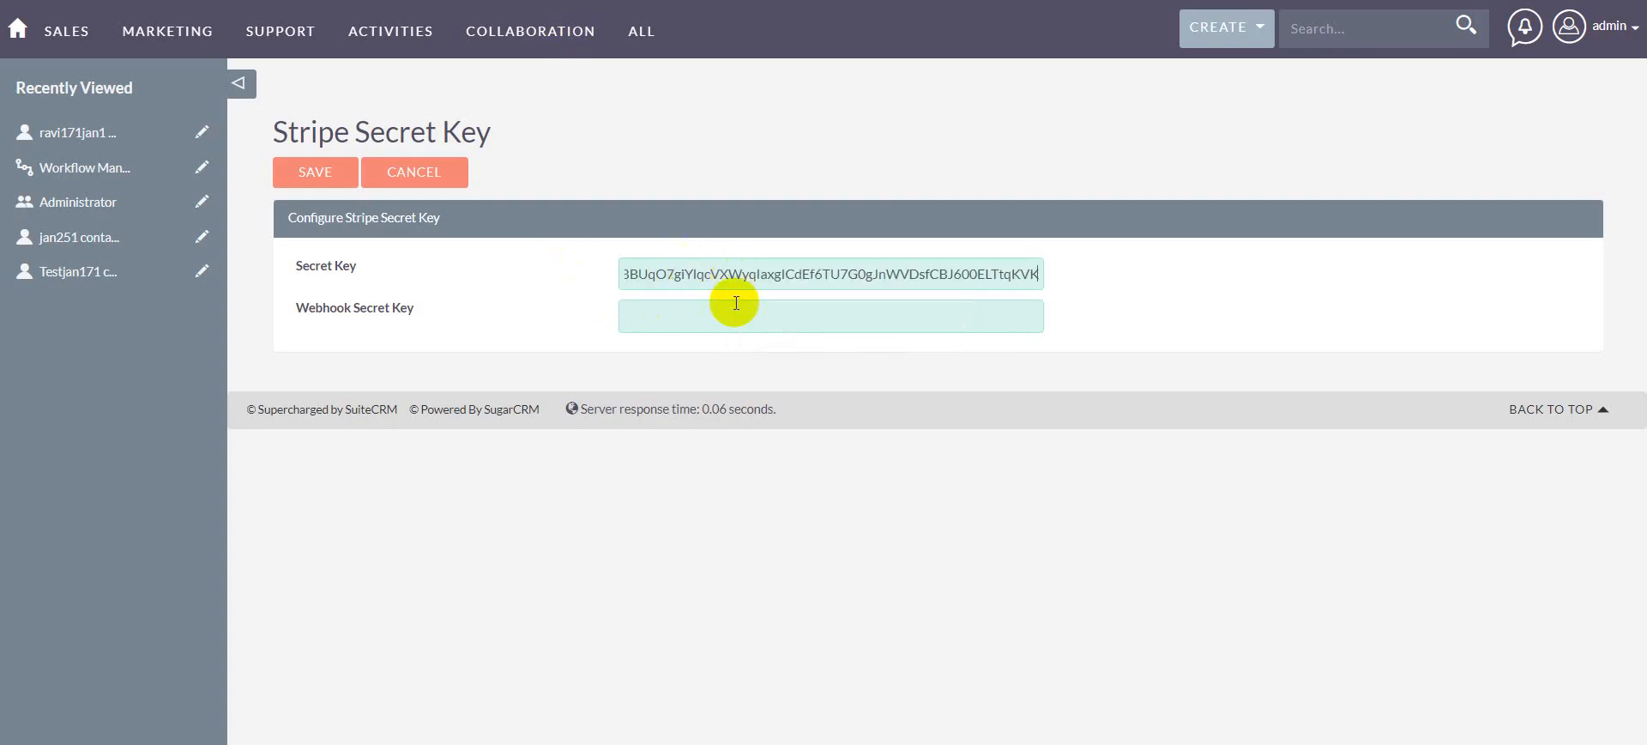
- Switch back to the Stripe dashboard and open the developer Webhooks page to obtain the webhook secret key
left_click(736, 304)
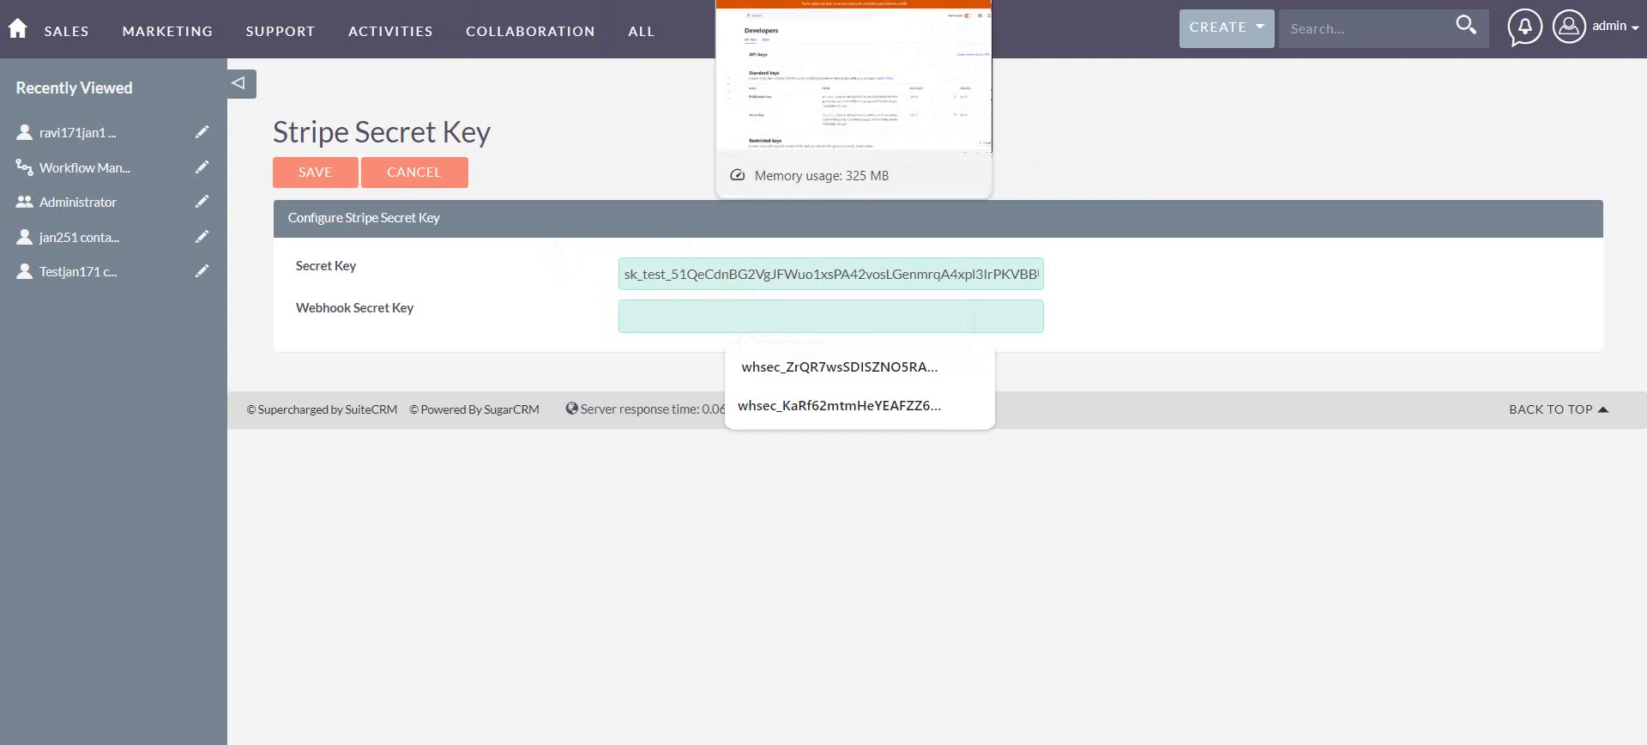
left_click(739, 0)
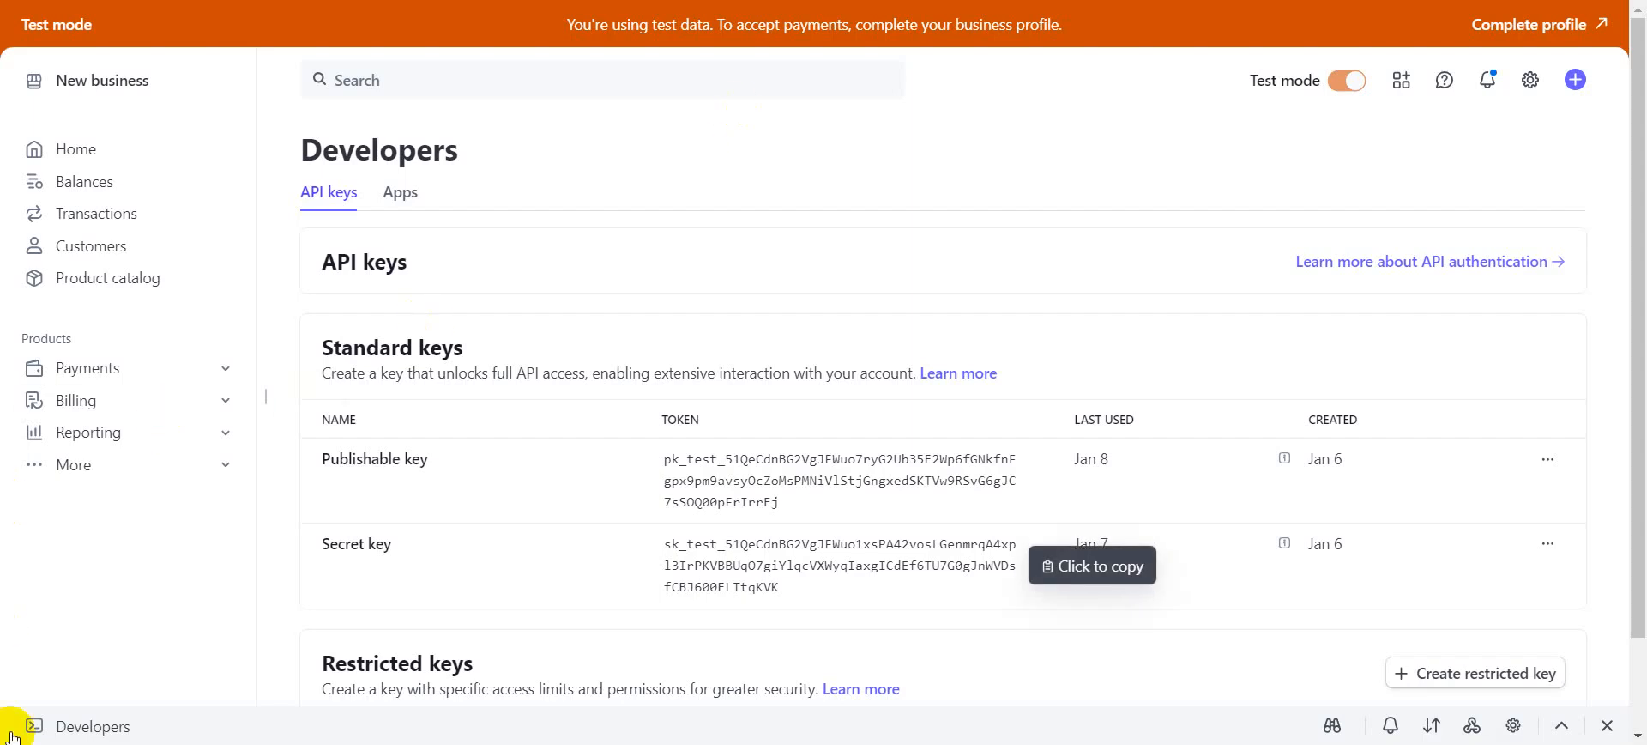
left_click(60, 726)
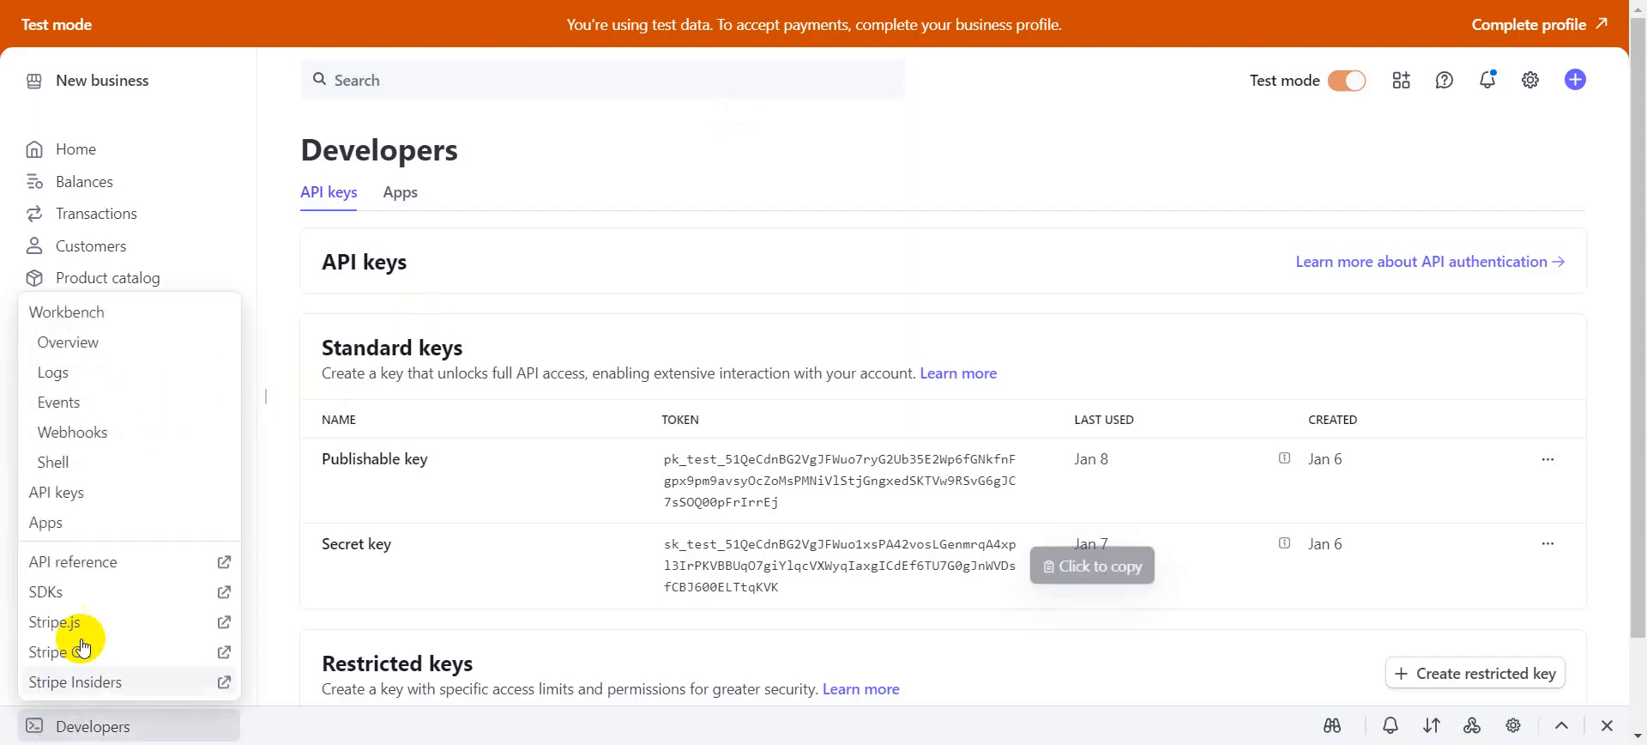
left_click(75, 441)
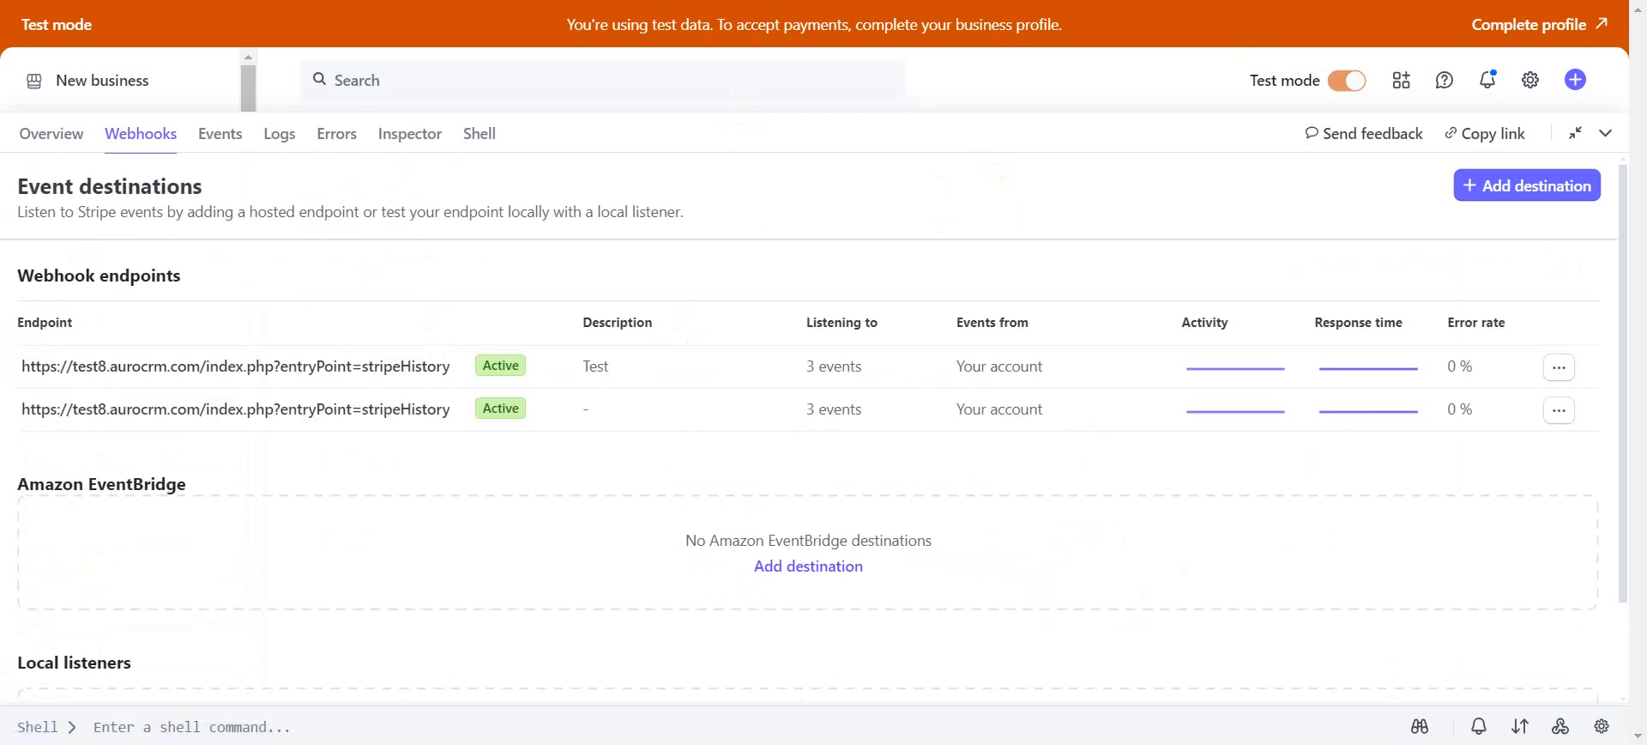
- Switch to the BV StripeCRM Connector admin guide and copy the event name checkout.session.completed
key("ctrl+Tab")
left_click(975, 458)
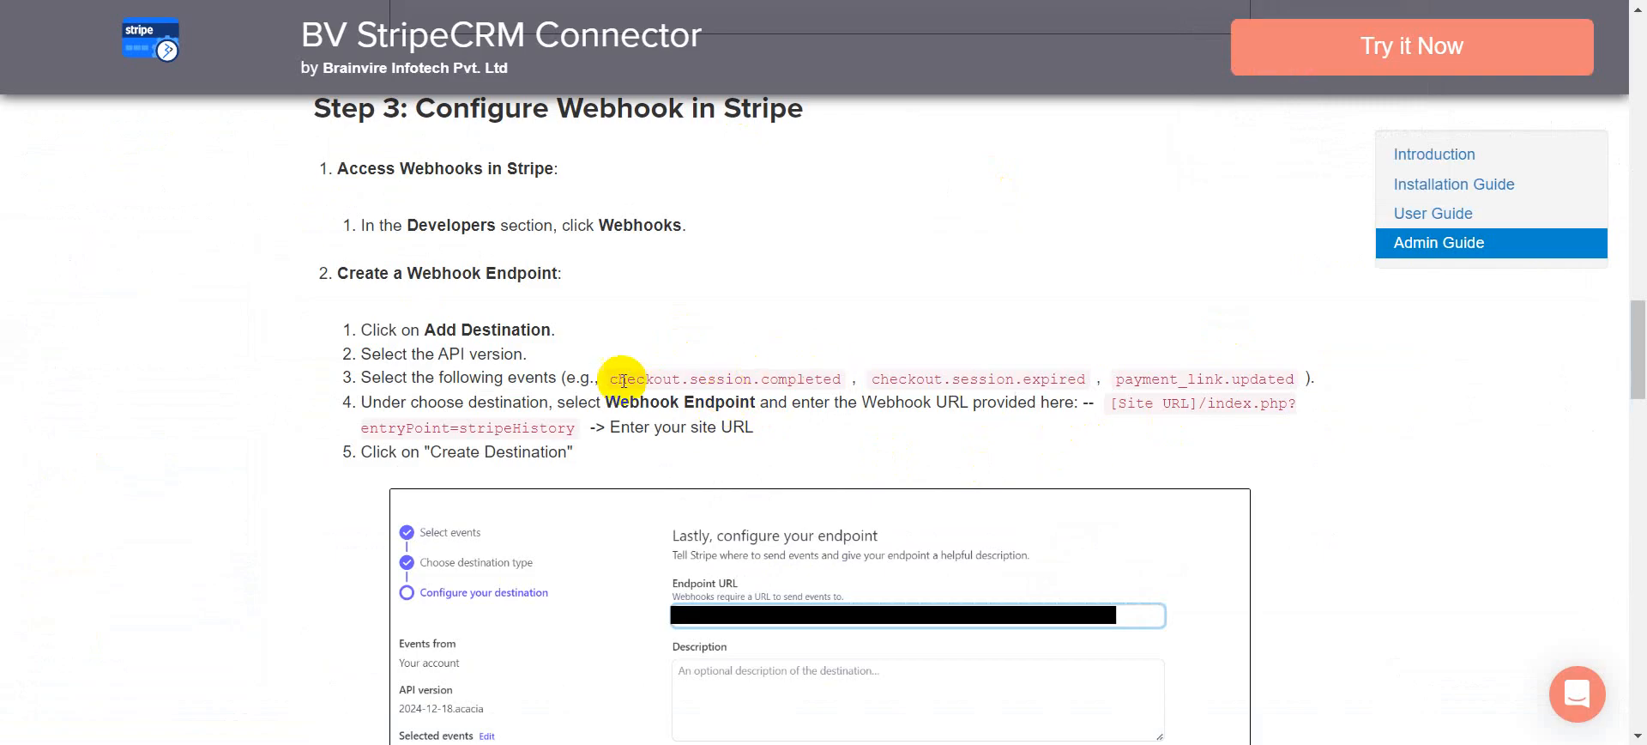
left_click_drag(608, 379, 846, 384)
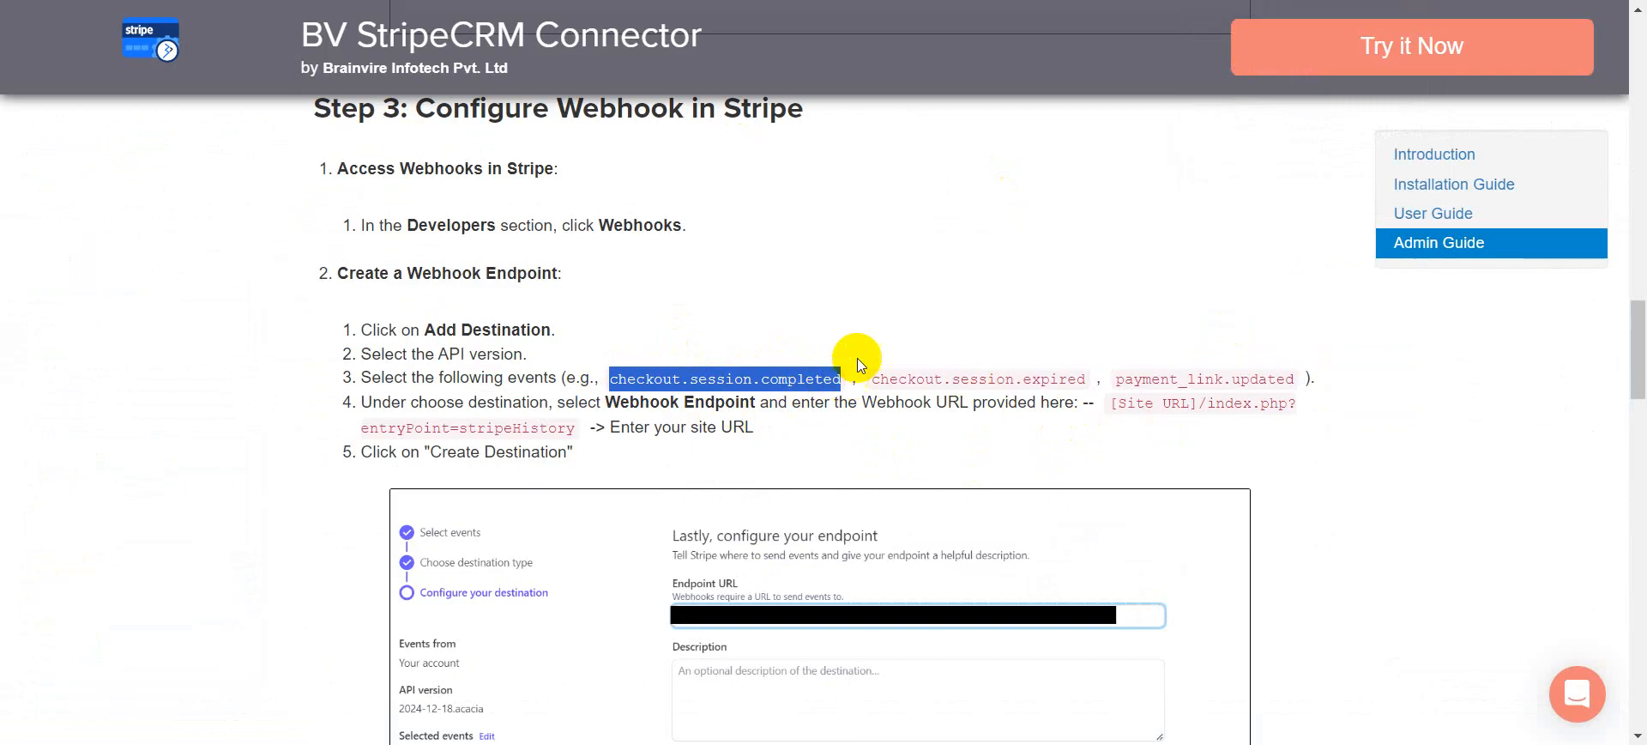
- Return to the Stripe dashboard and delete both existing stripeHistory webhook endpoints
key("ctrl+Tab")
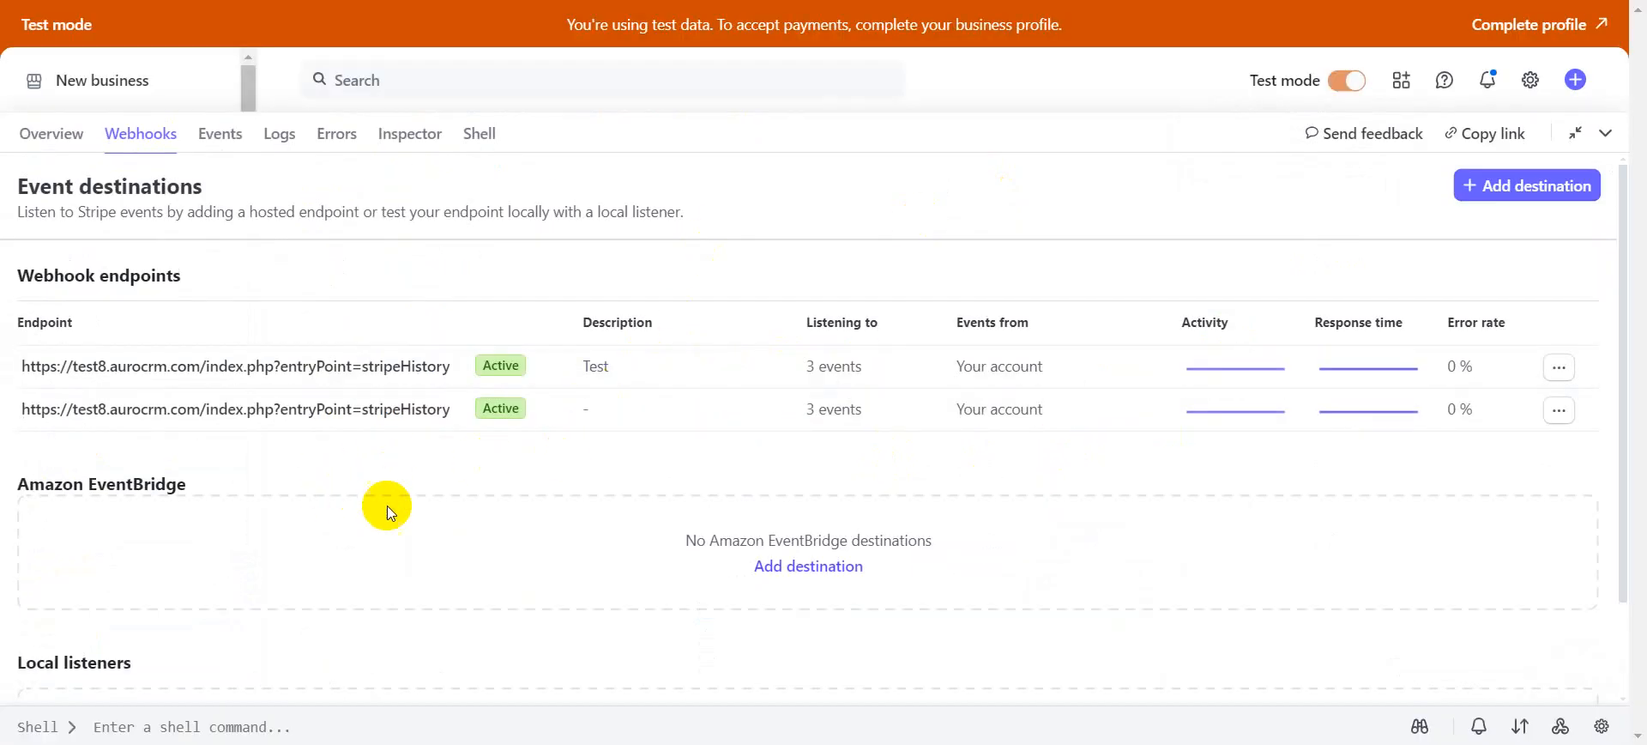
scroll(388, 506, "down", 2)
left_click(1558, 252)
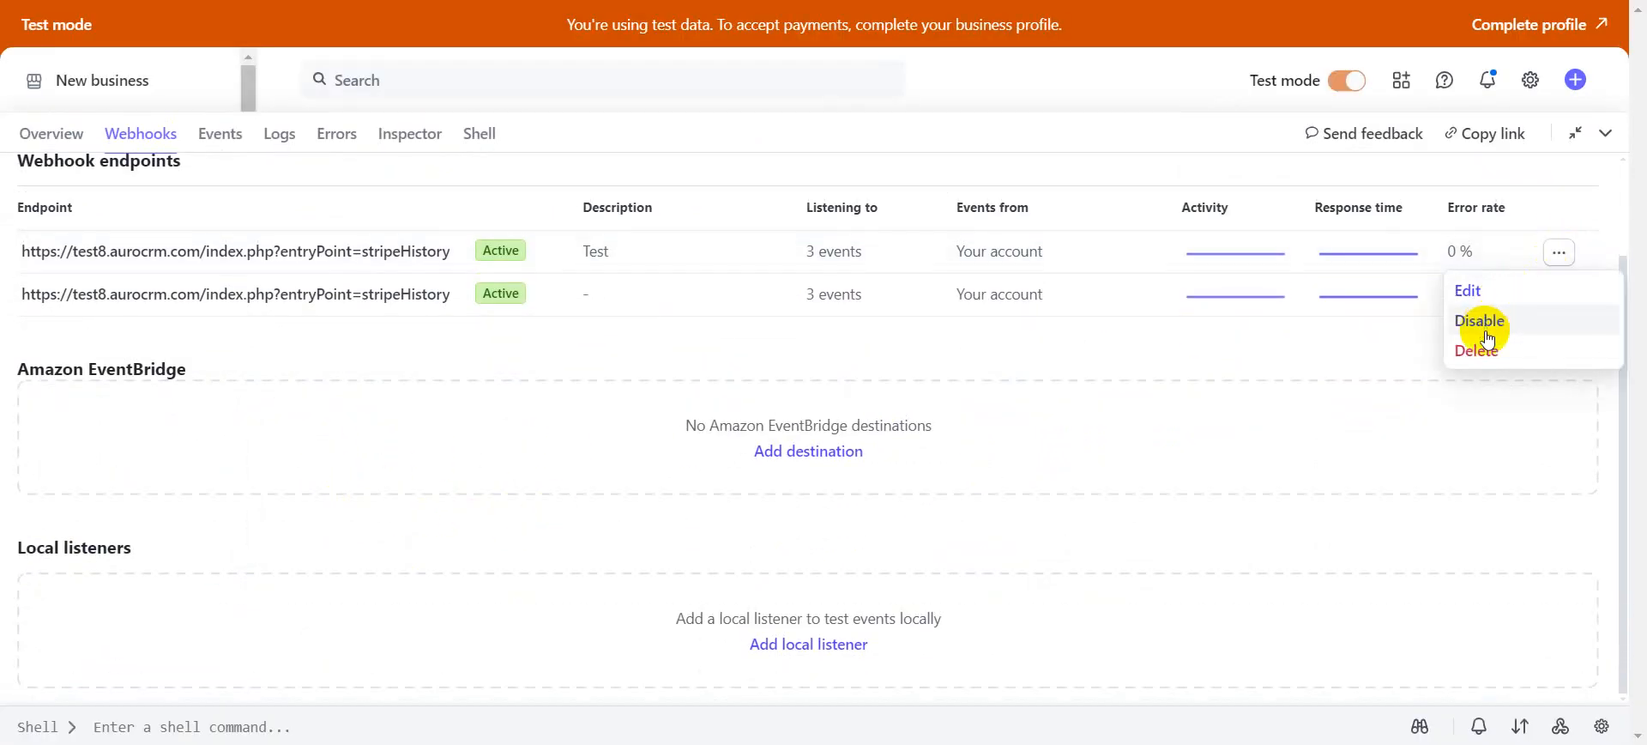
left_click(1482, 348)
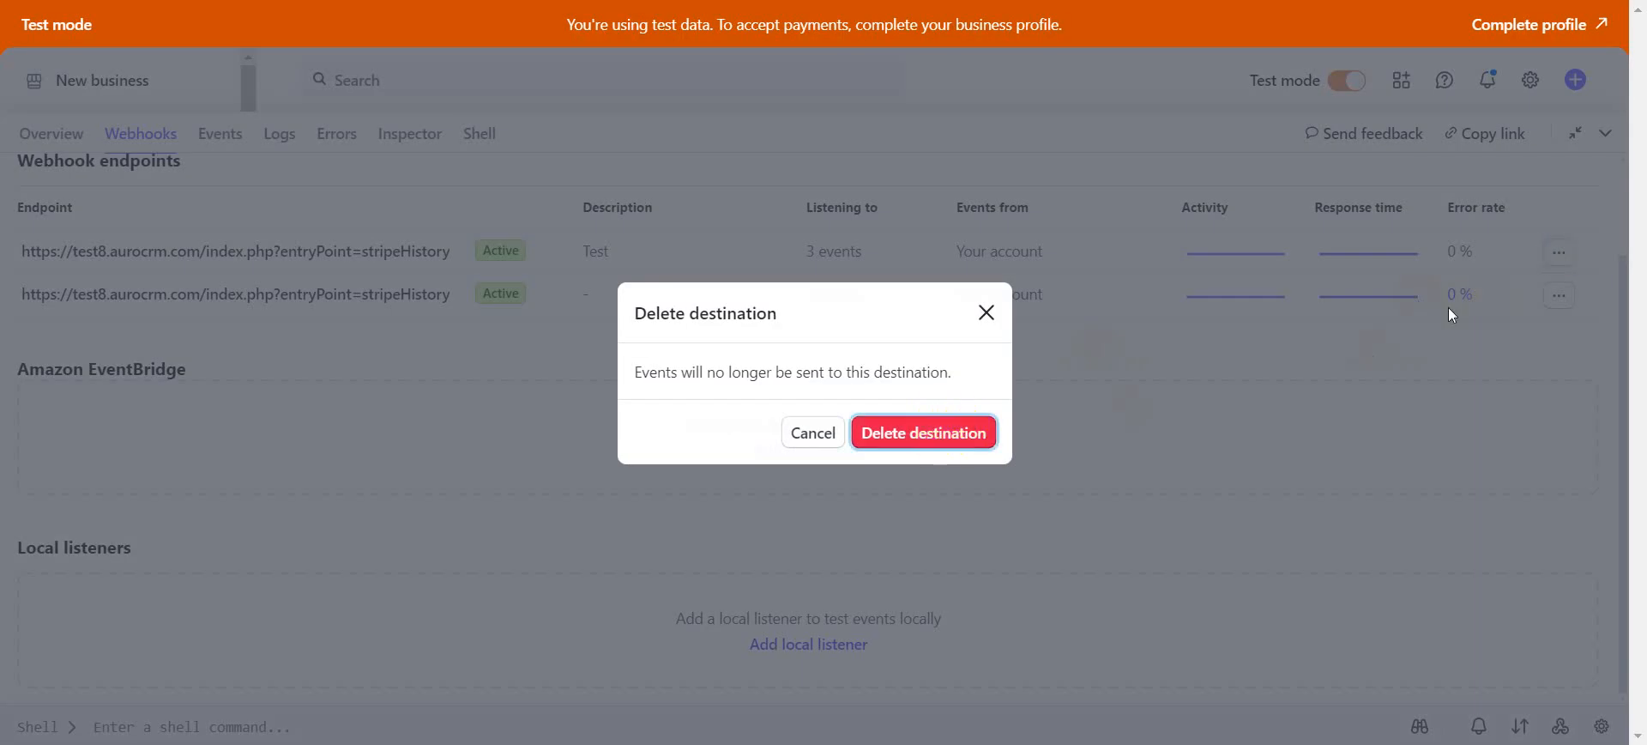
key("Return")
left_click(1558, 295)
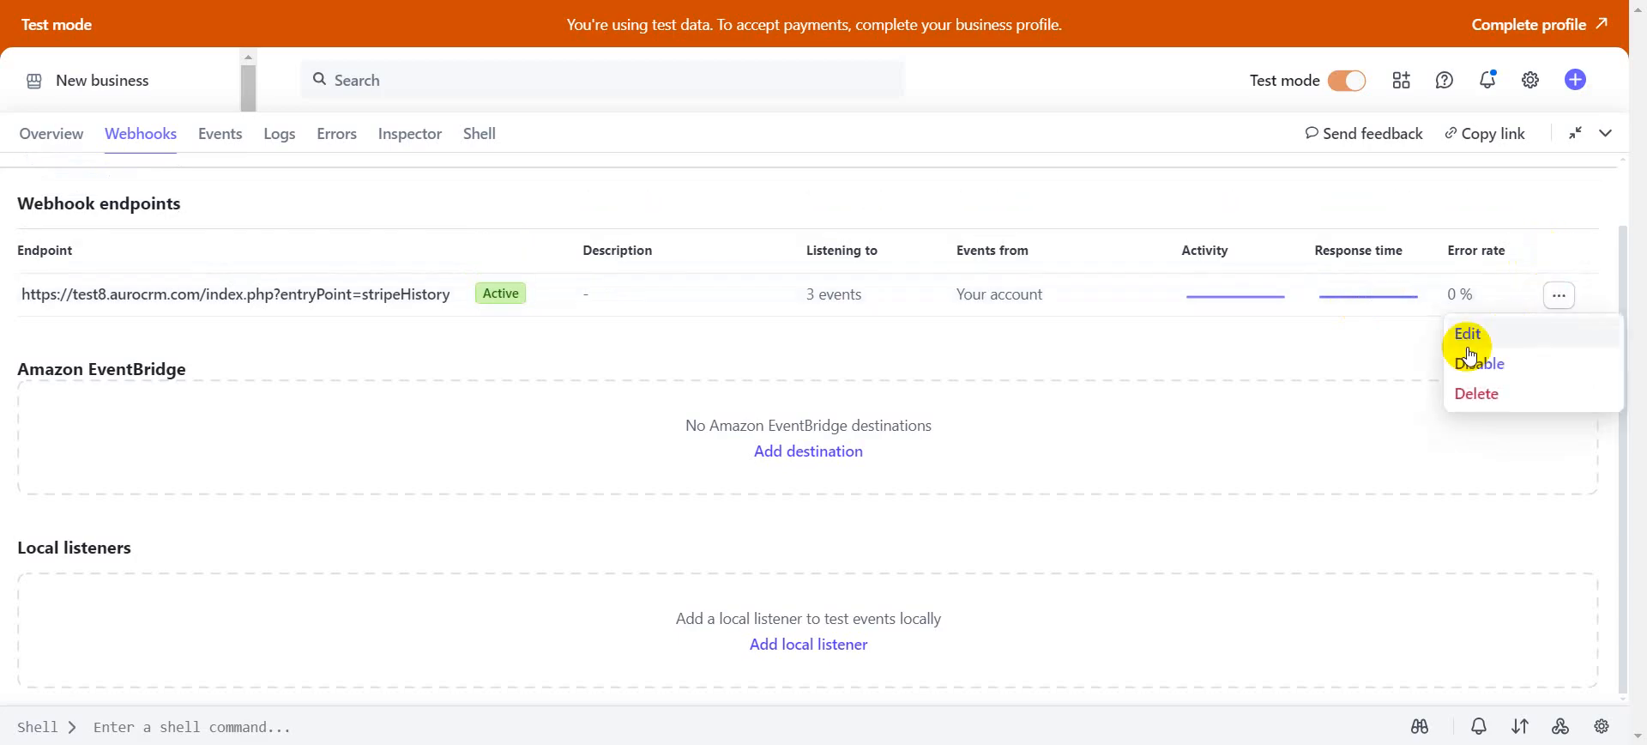
left_click(1464, 395)
left_click(915, 430)
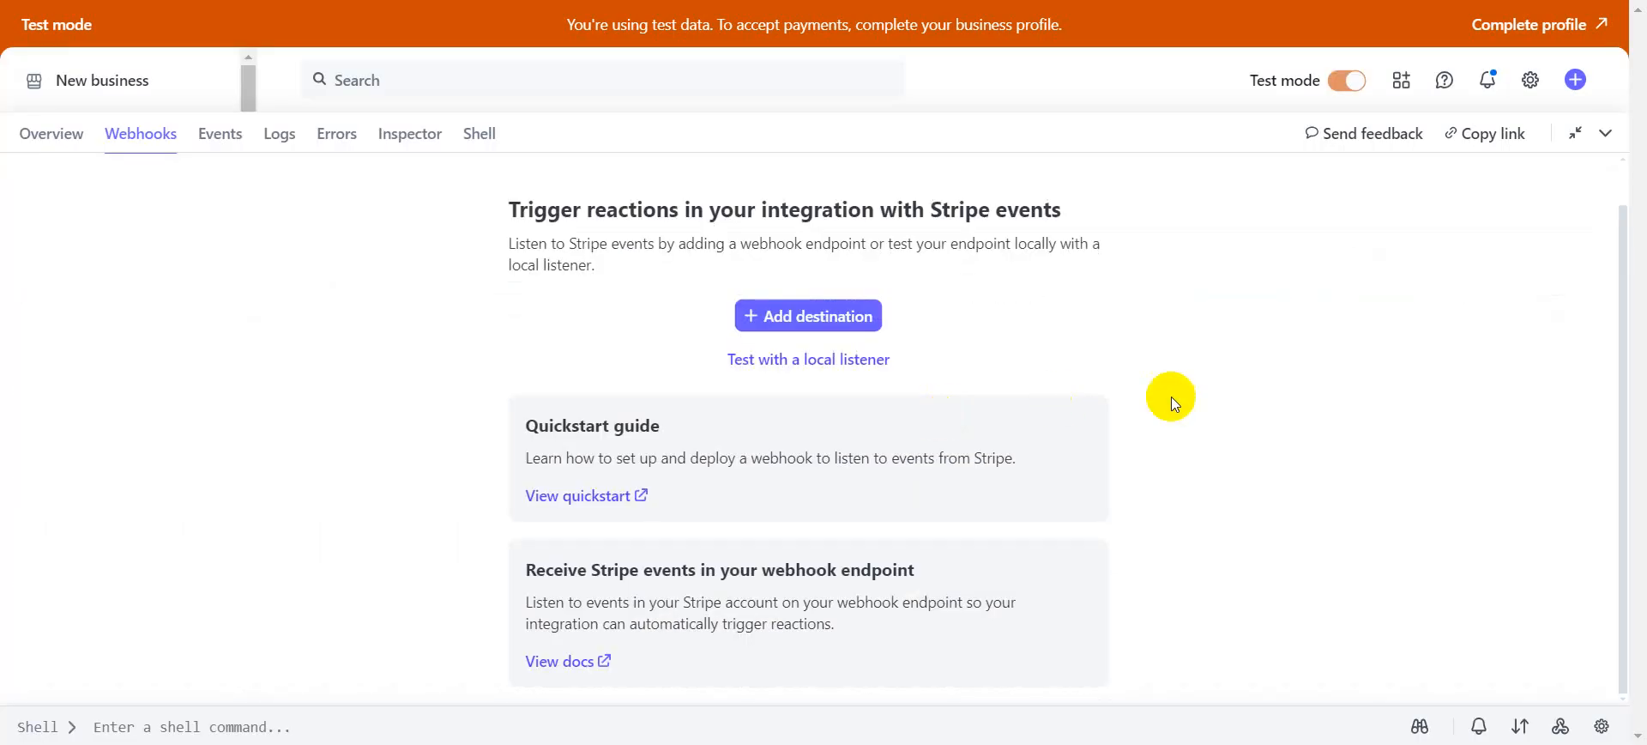
- Start a new event destination for your account and select the checkout.session.completed event
left_click(836, 316)
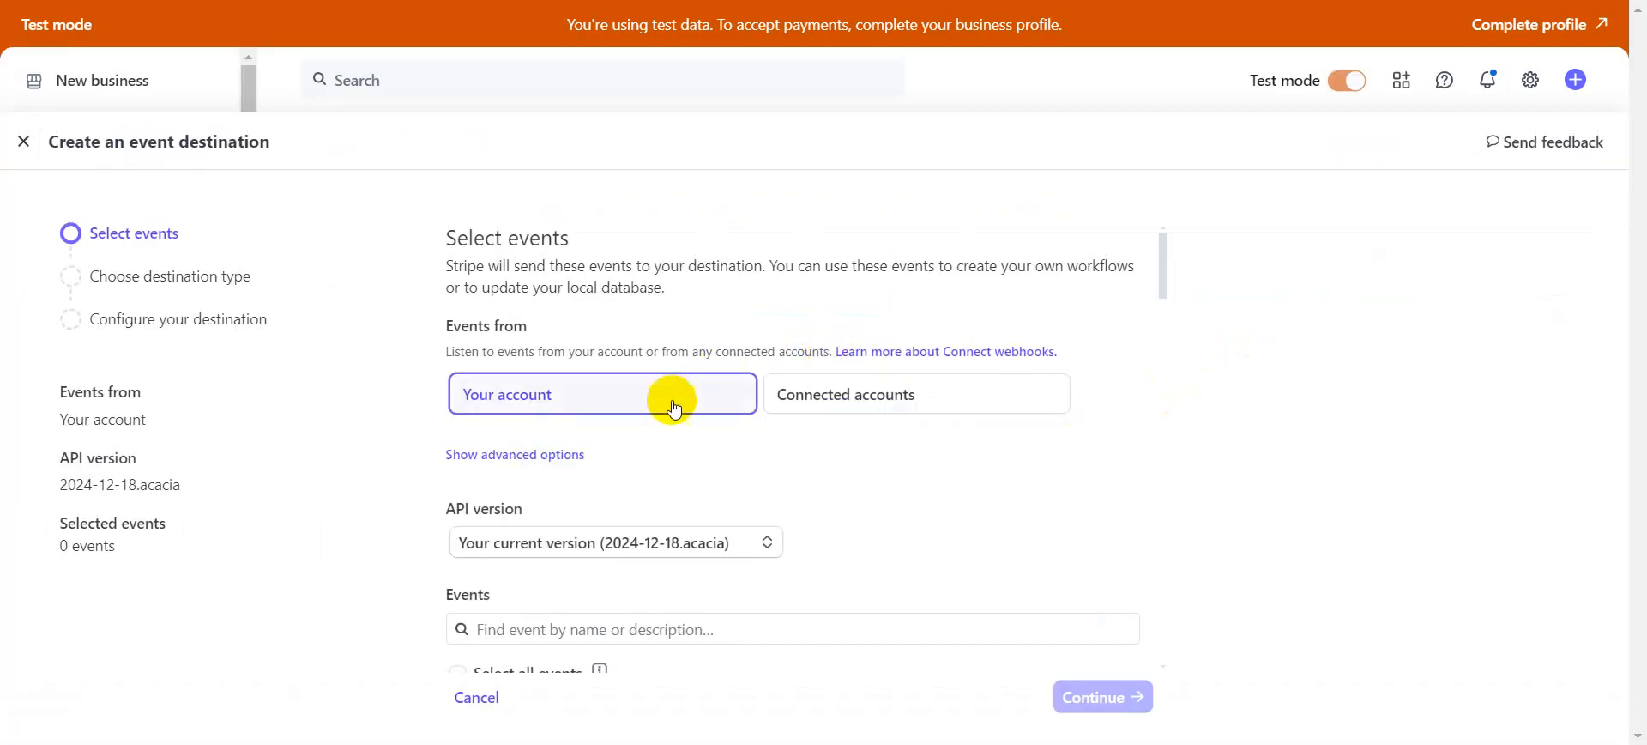
scroll(750, 544, "down", 5)
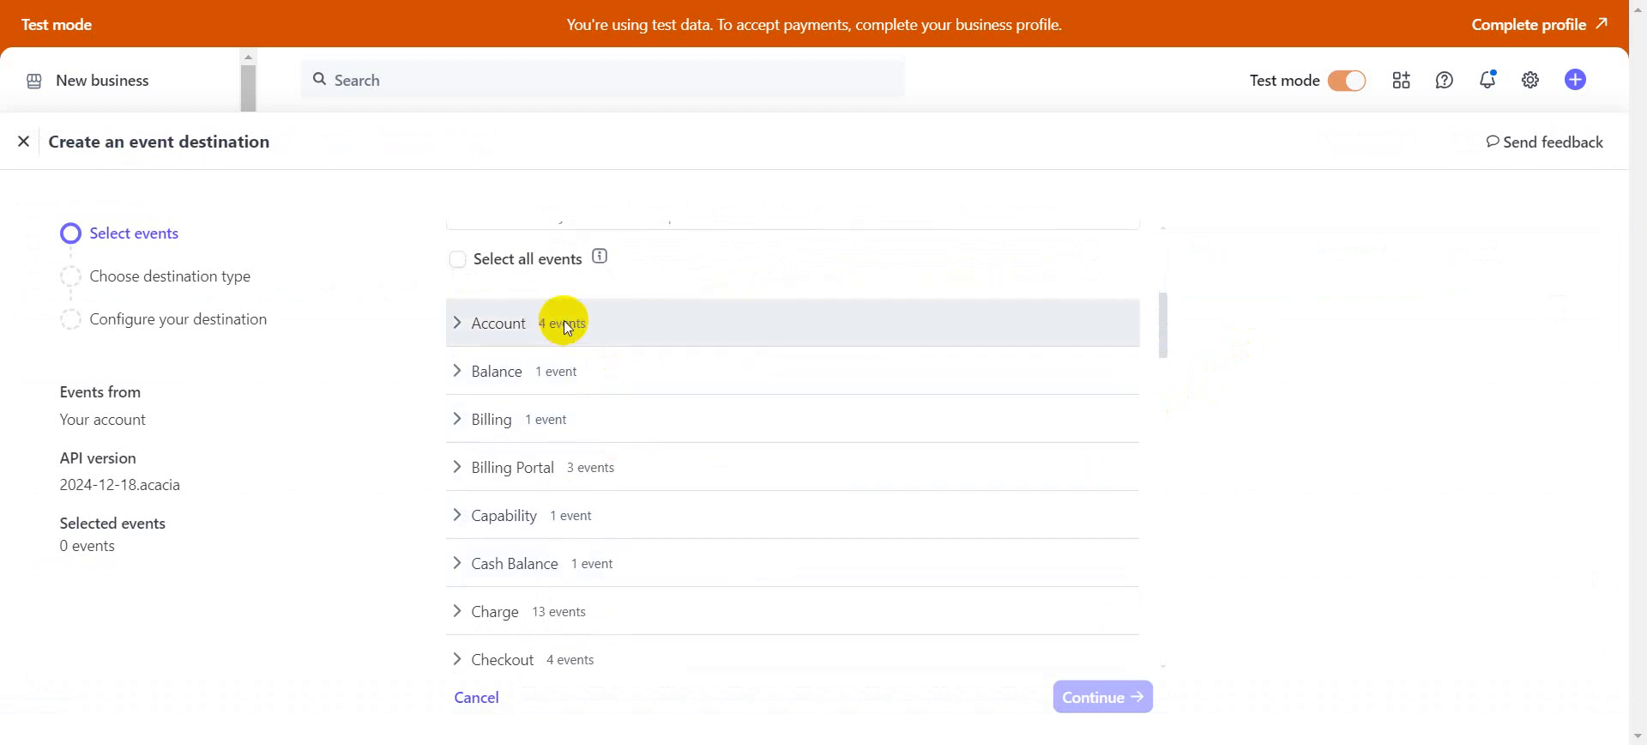
scroll(600, 373, "up", 3)
left_click(577, 414)
key("ctrl+v")
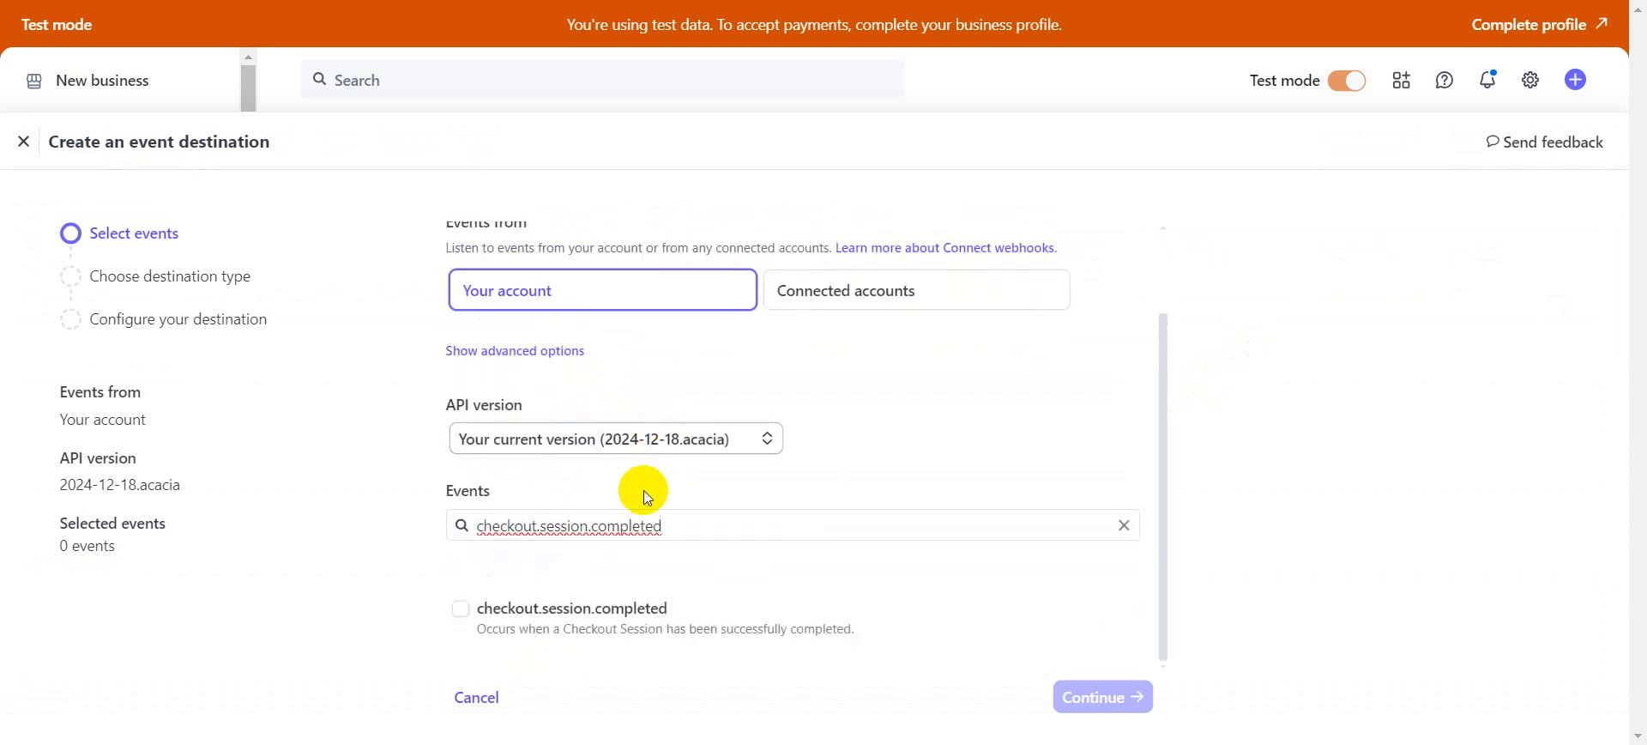
left_click(460, 608)
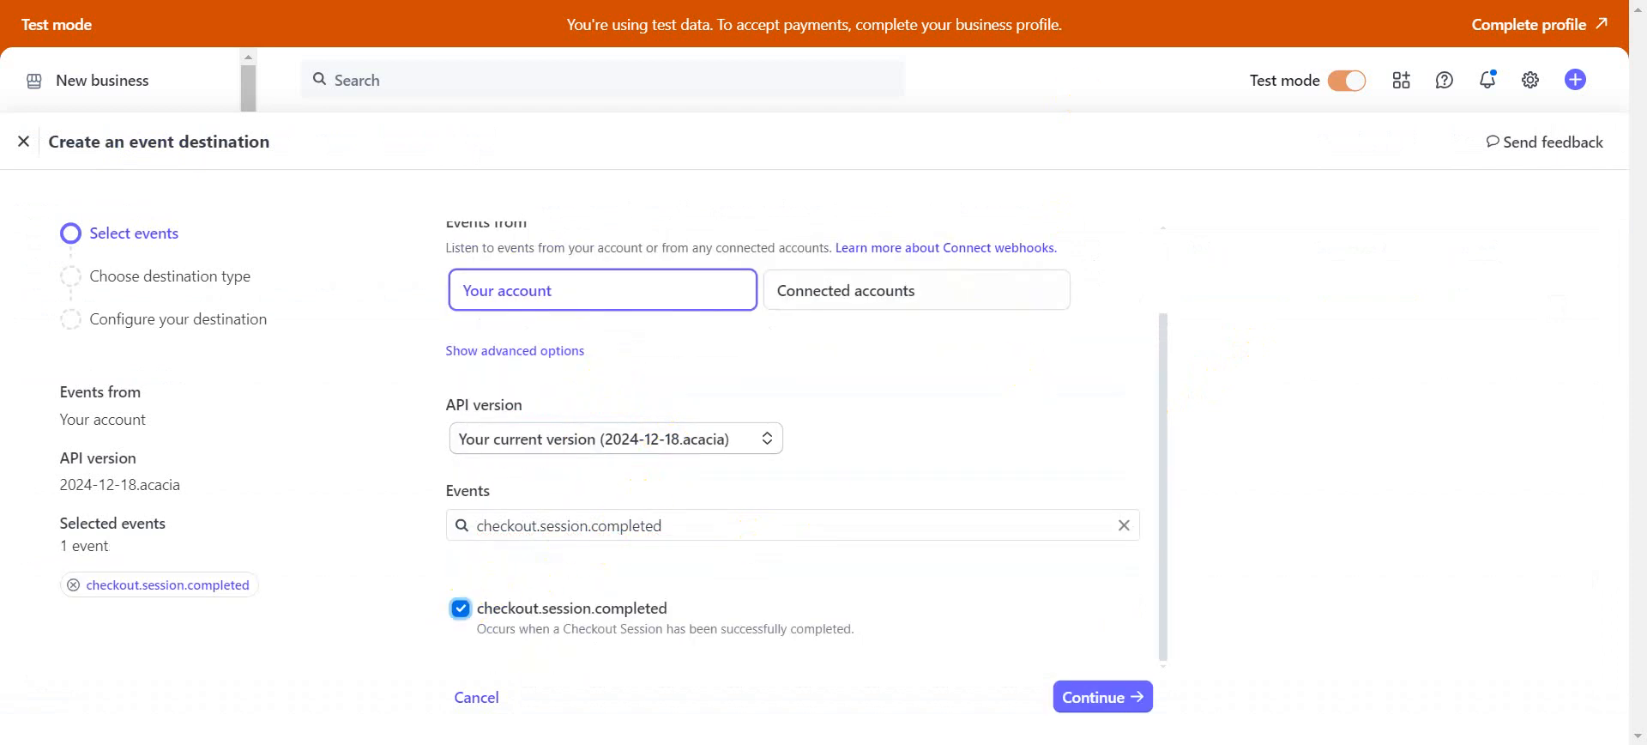
- Copy the event name checkout.session.expired from the admin guide and add that event to the Stripe event destination
key("alt+Tab")
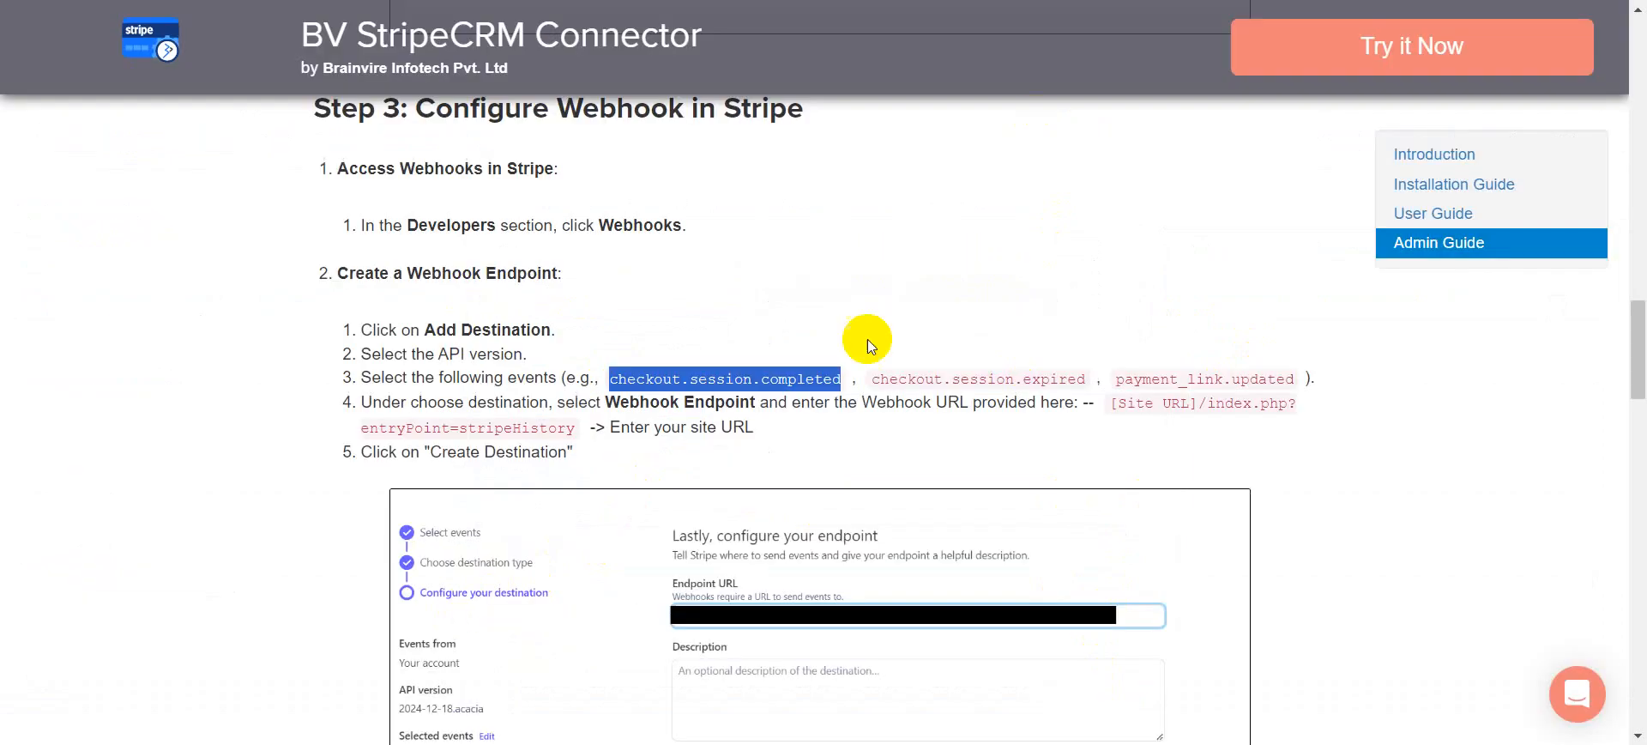
left_click_drag(872, 378, 1087, 381)
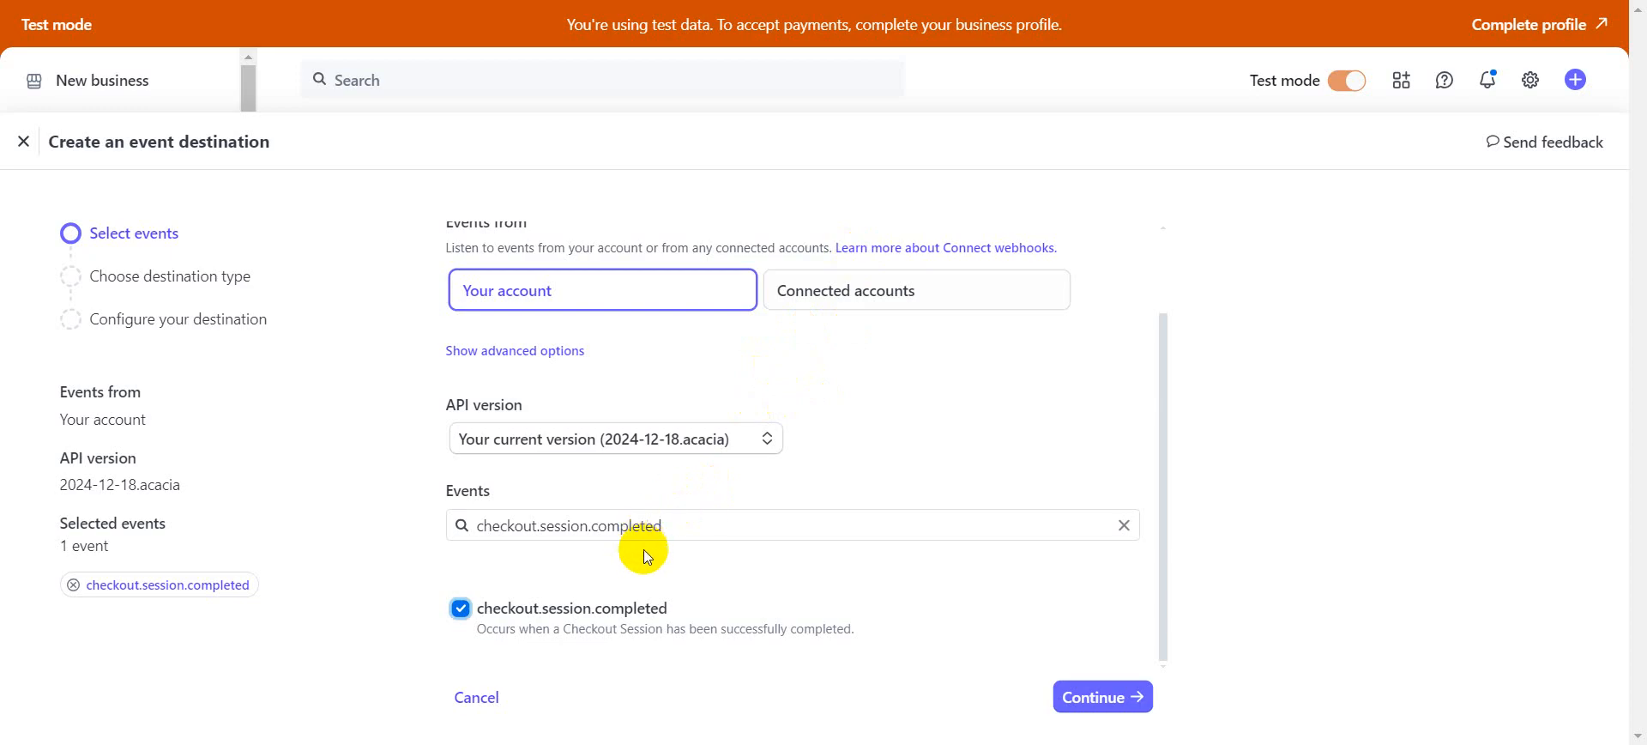
left_click_drag(679, 520, 459, 518)
key("ctrl+v")
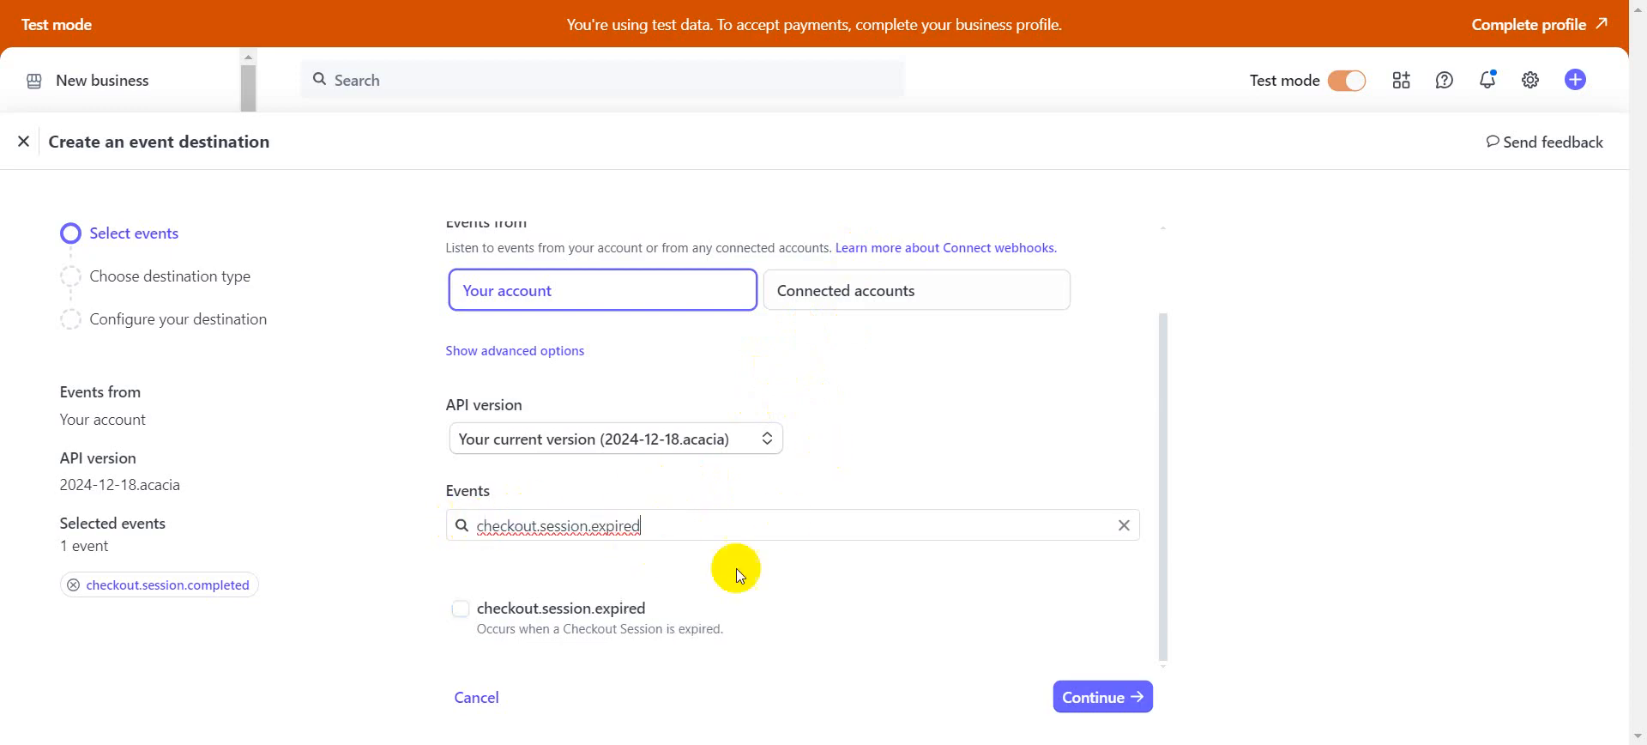
left_click(461, 609)
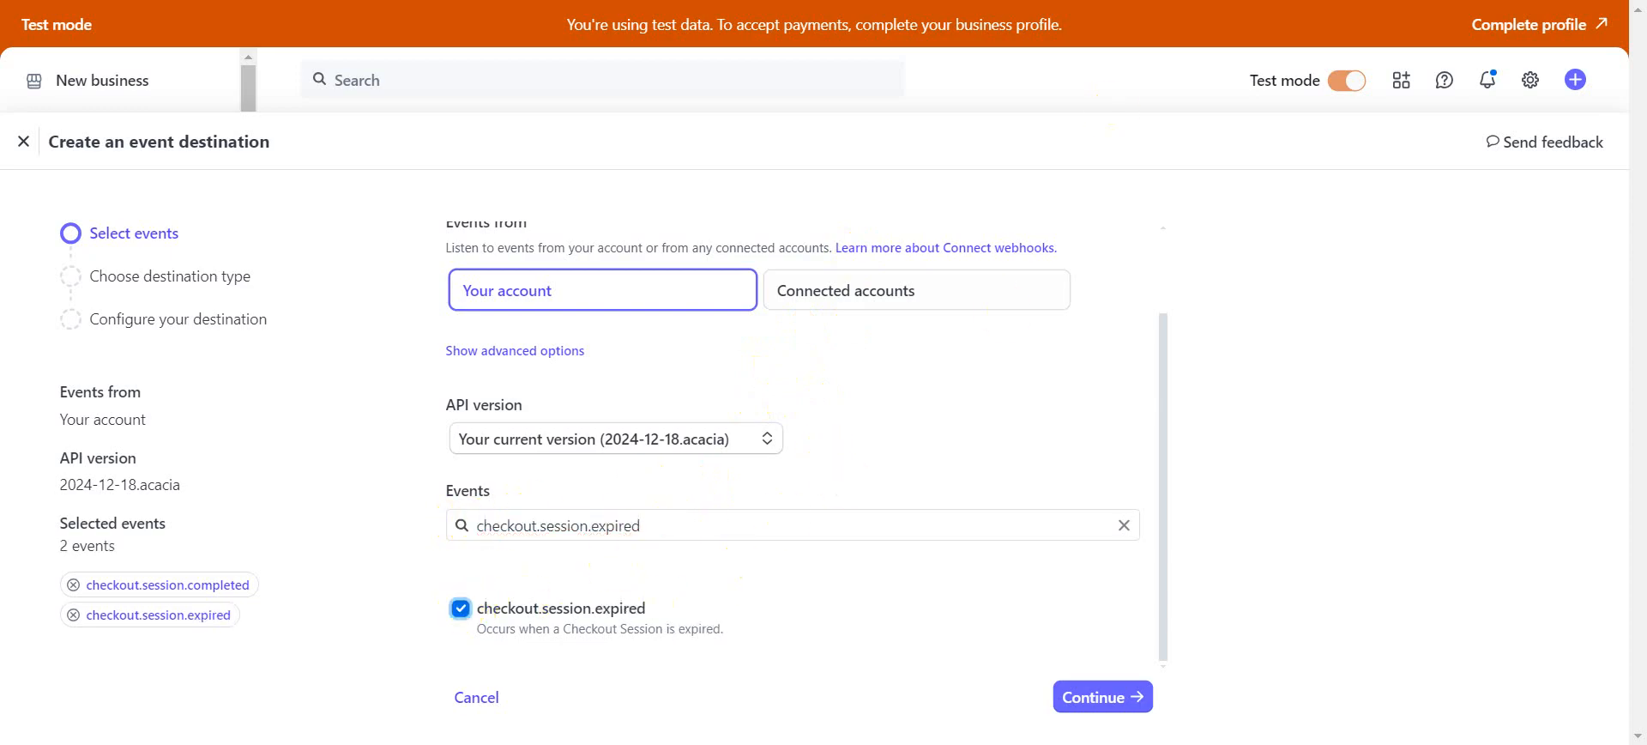
- Copy payment_link.updated from the admin guide and add it to the destination's selected events in Stripe
left_click(1123, 2)
left_click_drag(1116, 378, 1295, 378)
left_click(961, 2)
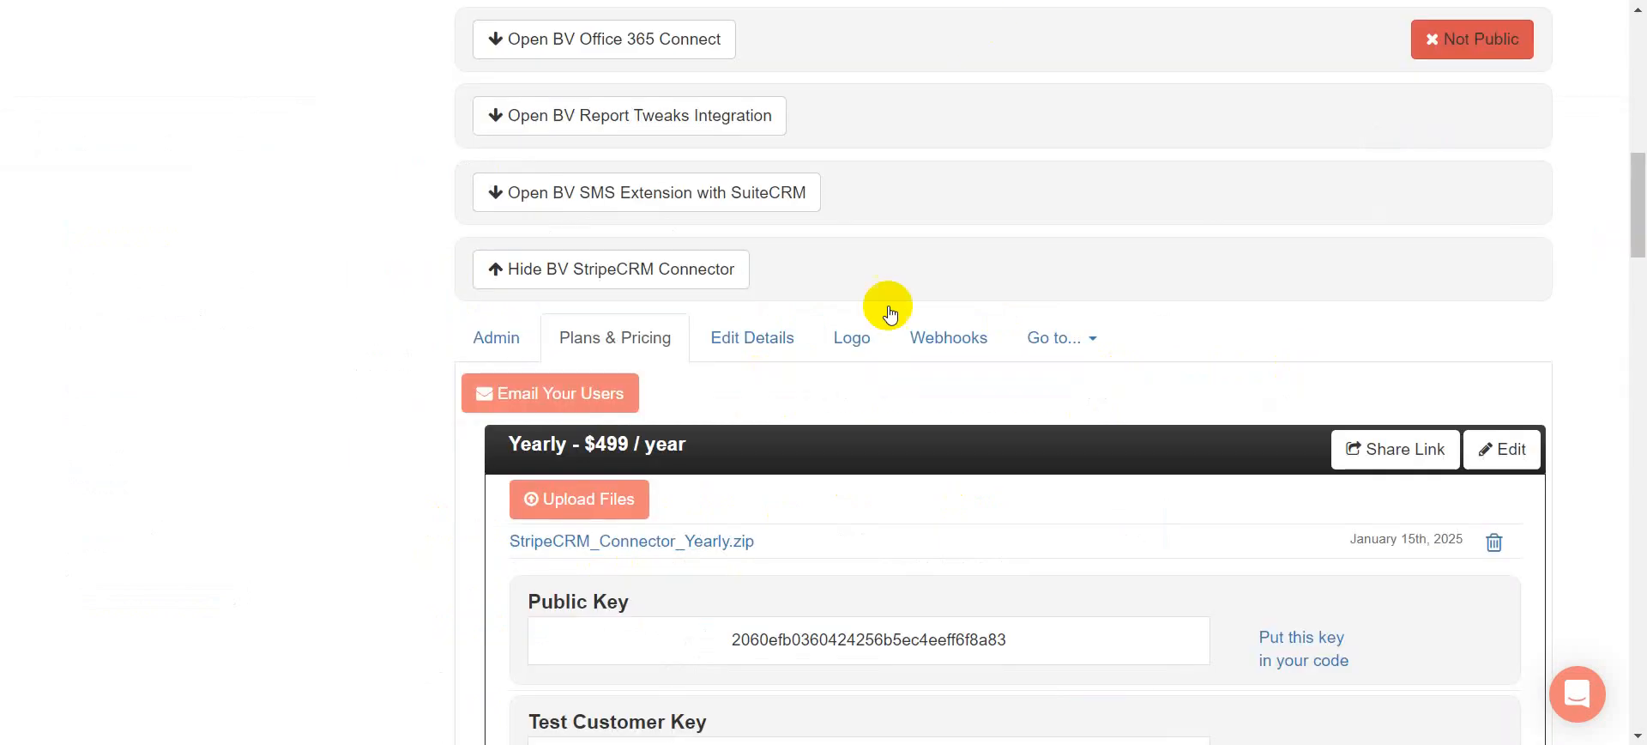
left_click(650, 2)
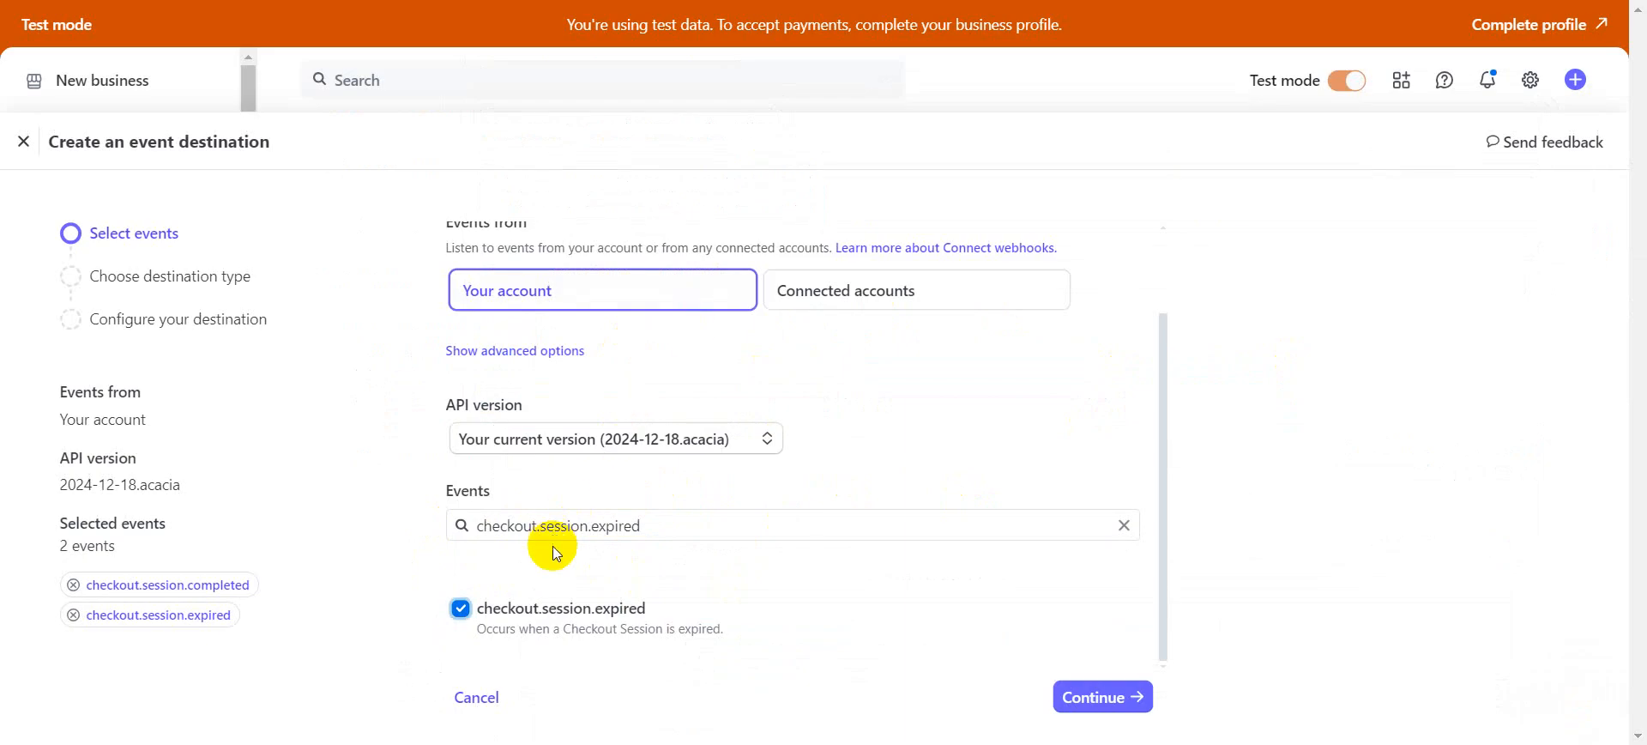
triple_click(562, 525)
key("ctrl+v")
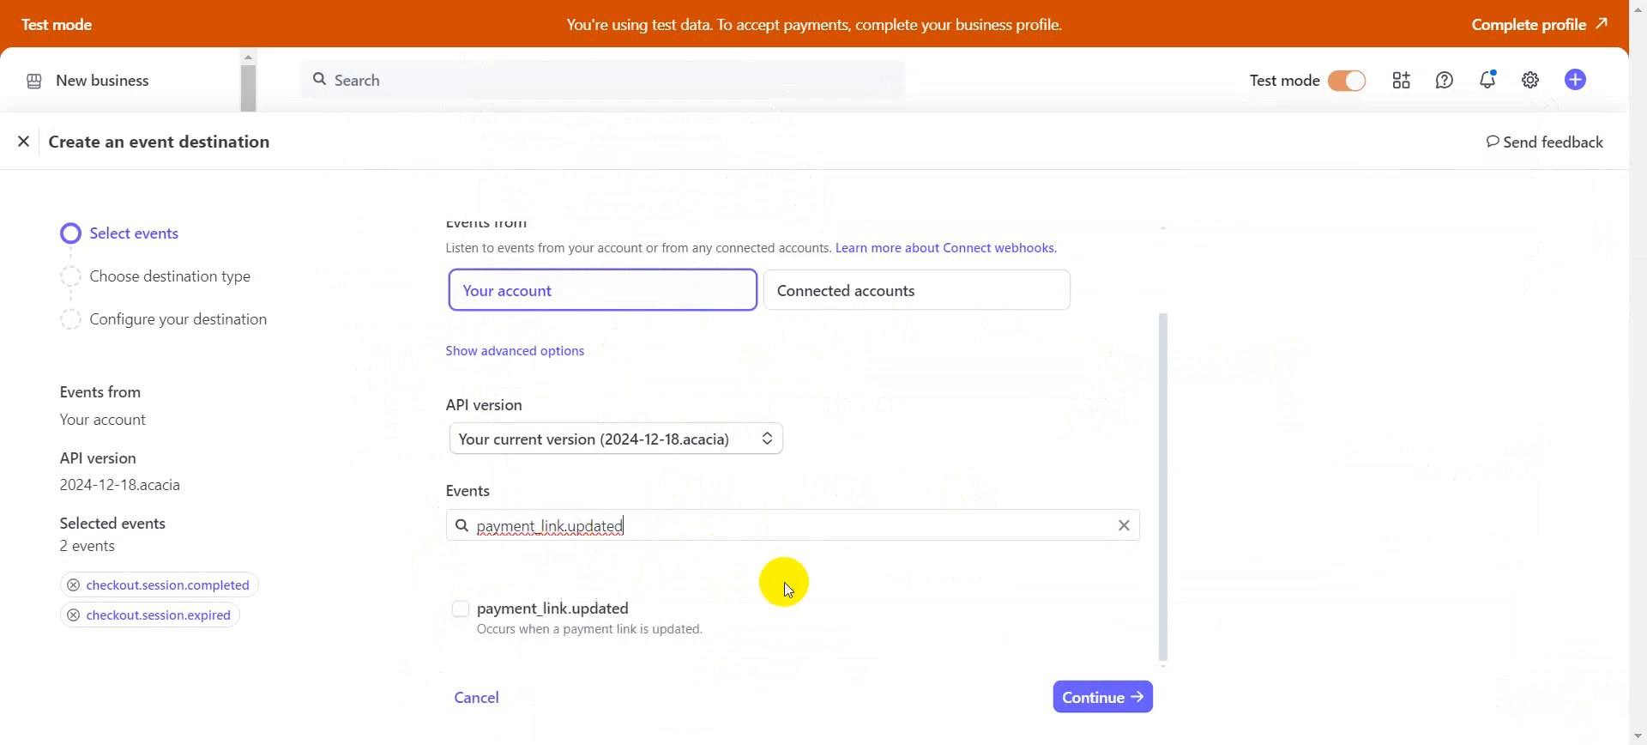
left_click(460, 608)
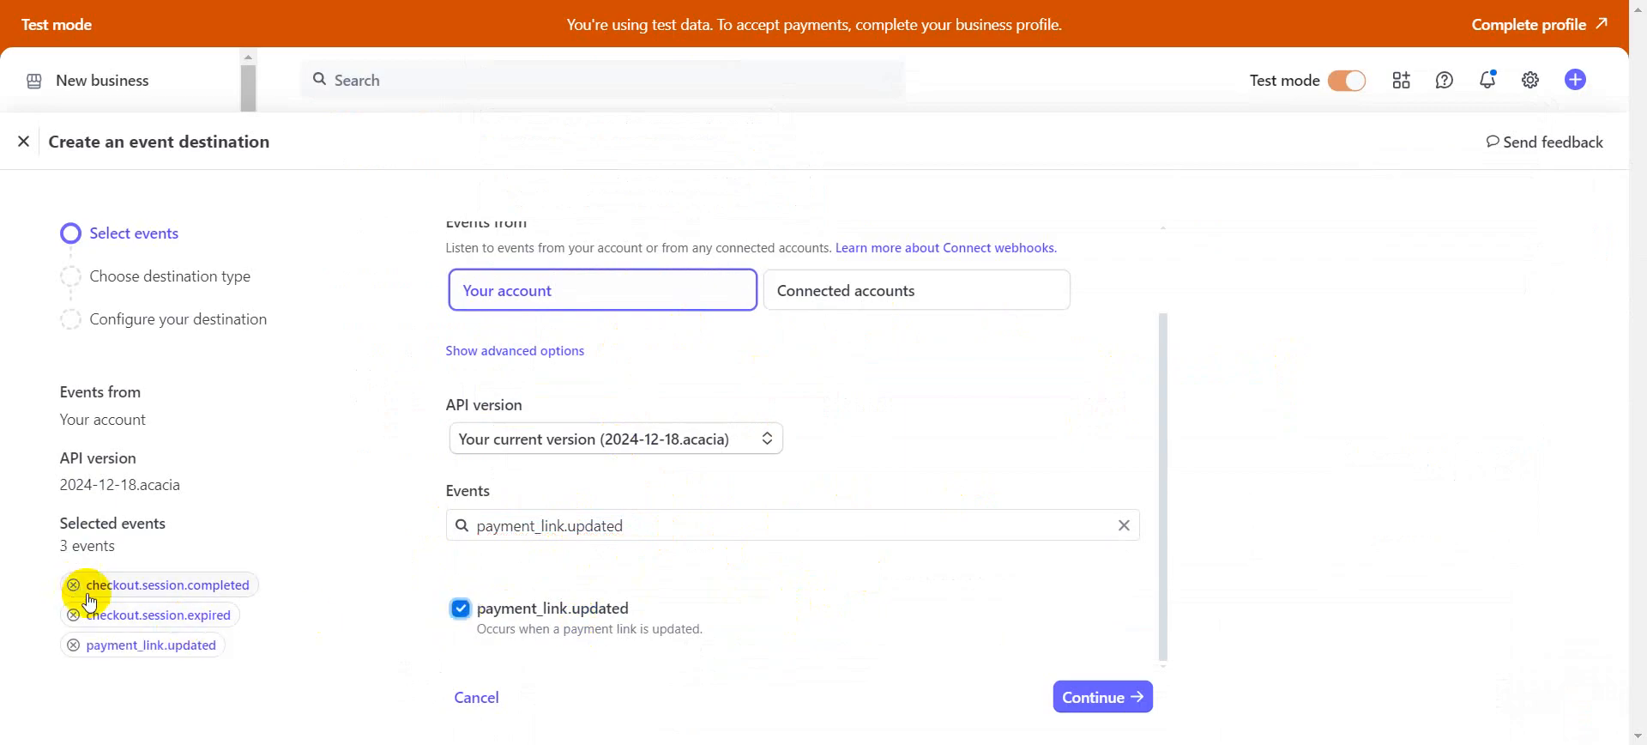
- Continue with Webhook endpoint as the destination type and enter the guide's [Site URL]/index.php?entryPoint=stripeHistory as the endpoint URL
left_click(1090, 698)
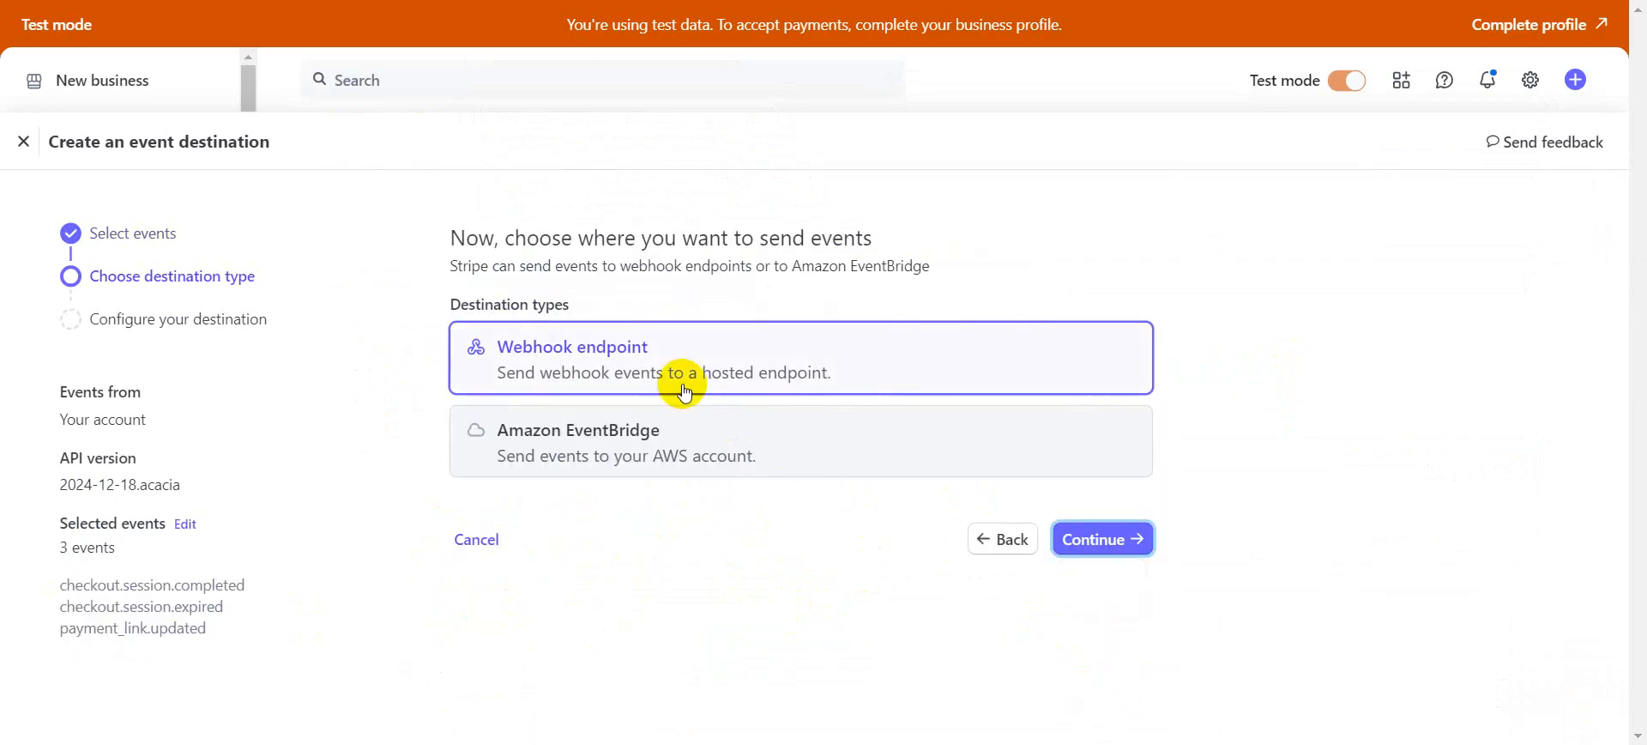
left_click(1086, 541)
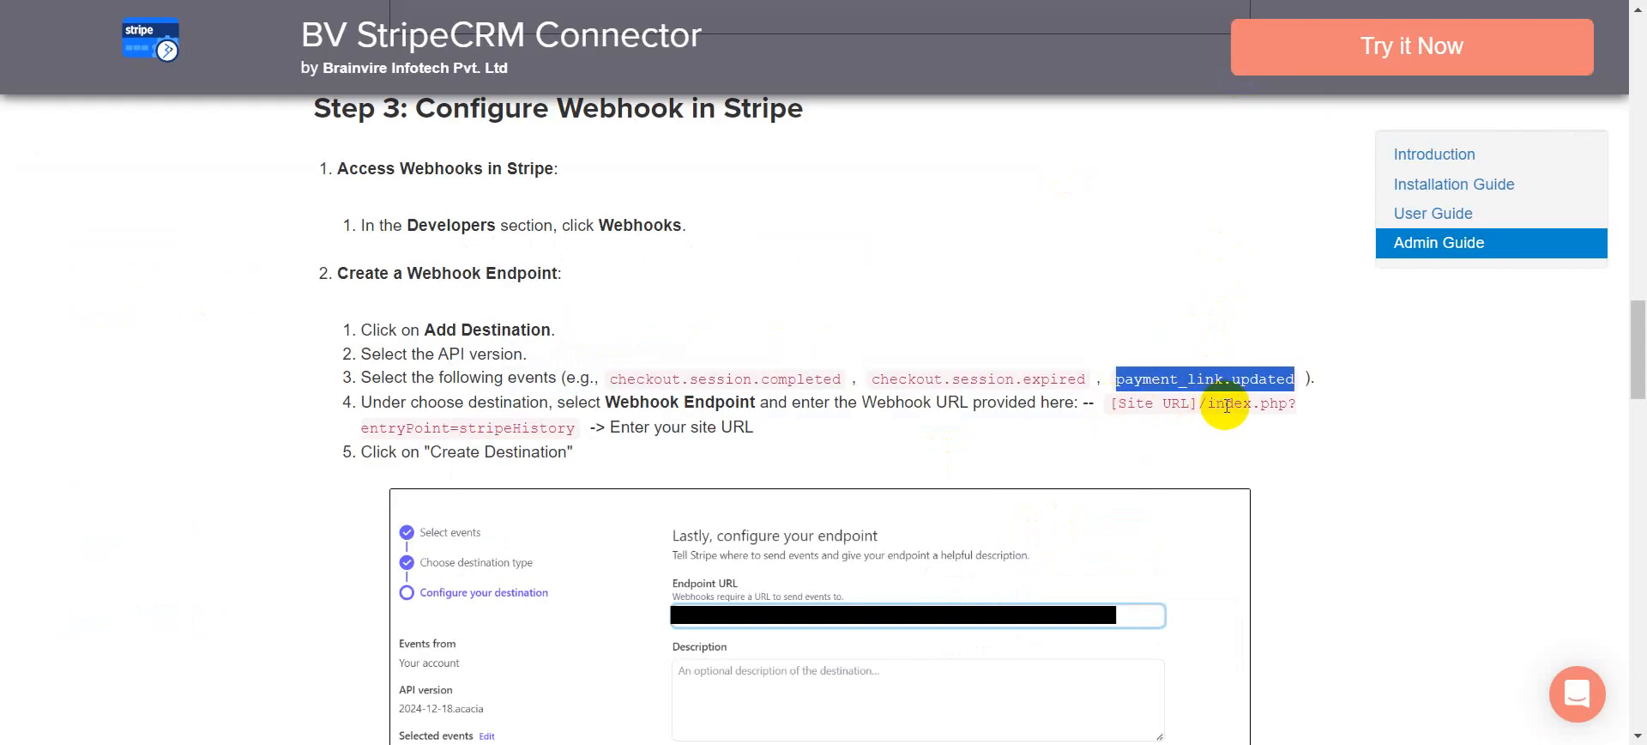
left_click_drag(1108, 403, 576, 427)
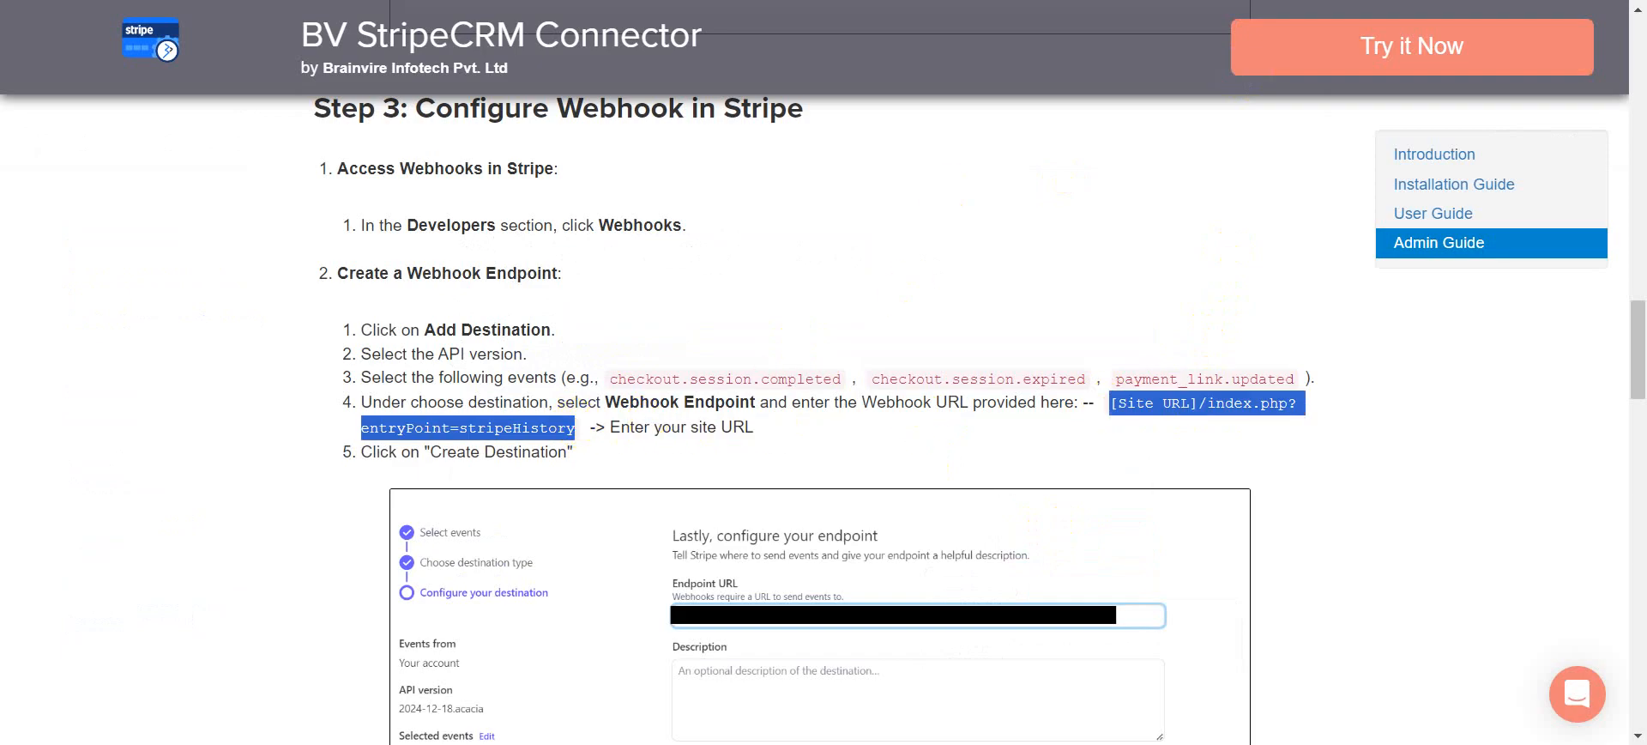
left_click(884, 12)
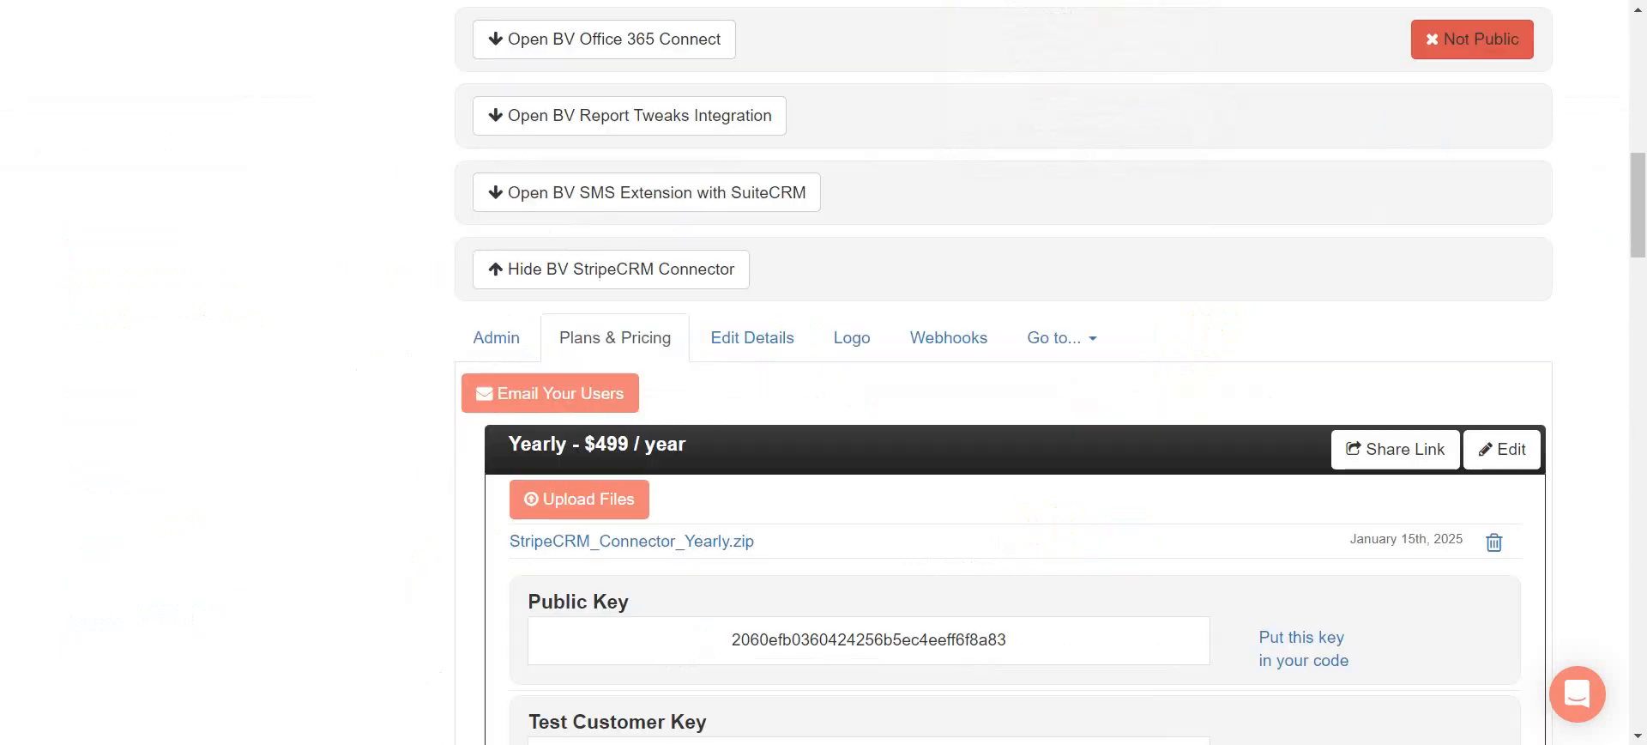
left_click(871, 2)
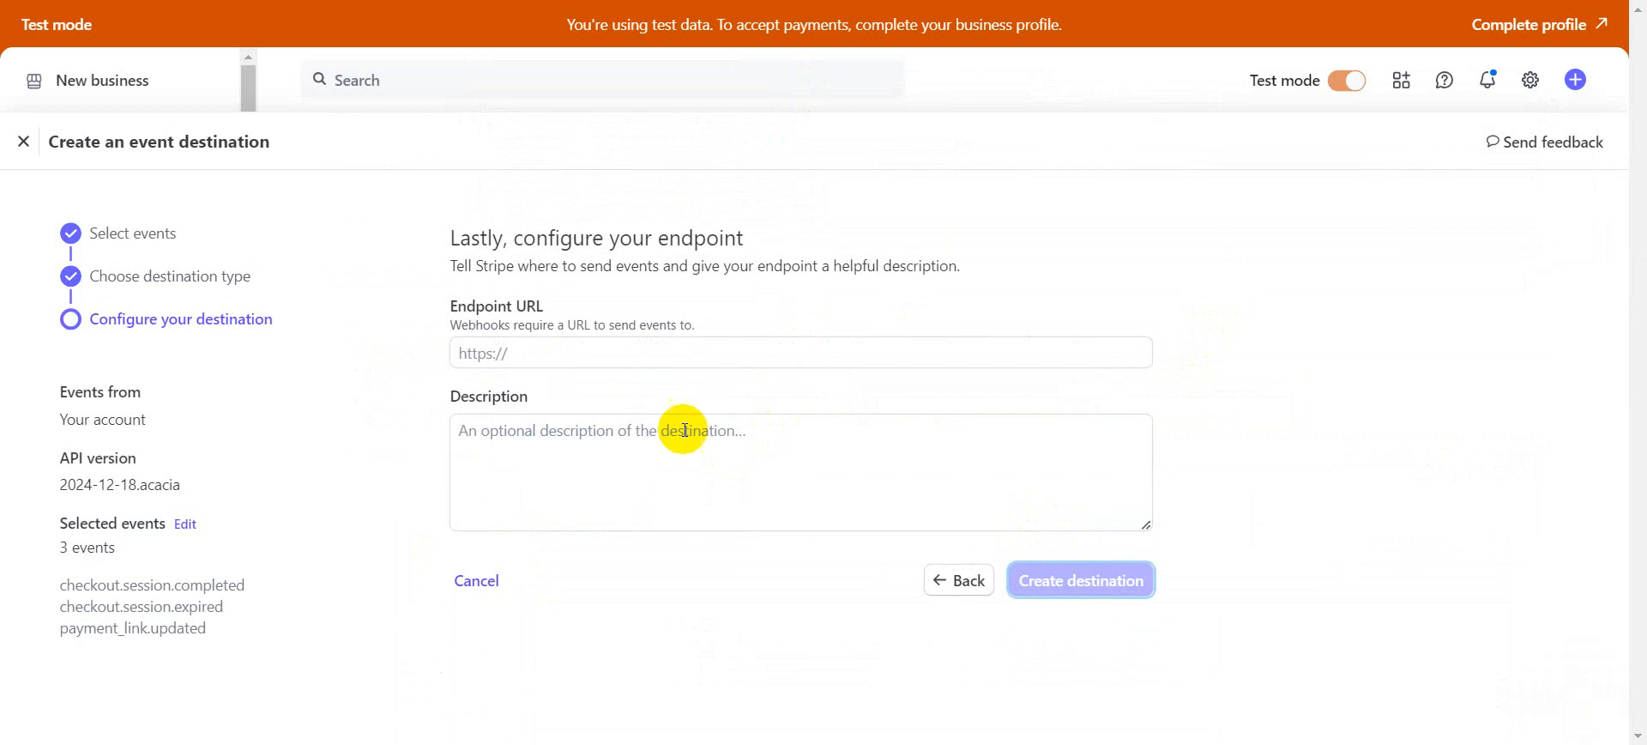
left_click(634, 350)
type("[Site URL]/index.php?entryPoint=stripeHistory")
left_click_drag(522, 352, 443, 358)
key("BackSpace")
left_click(708, 2)
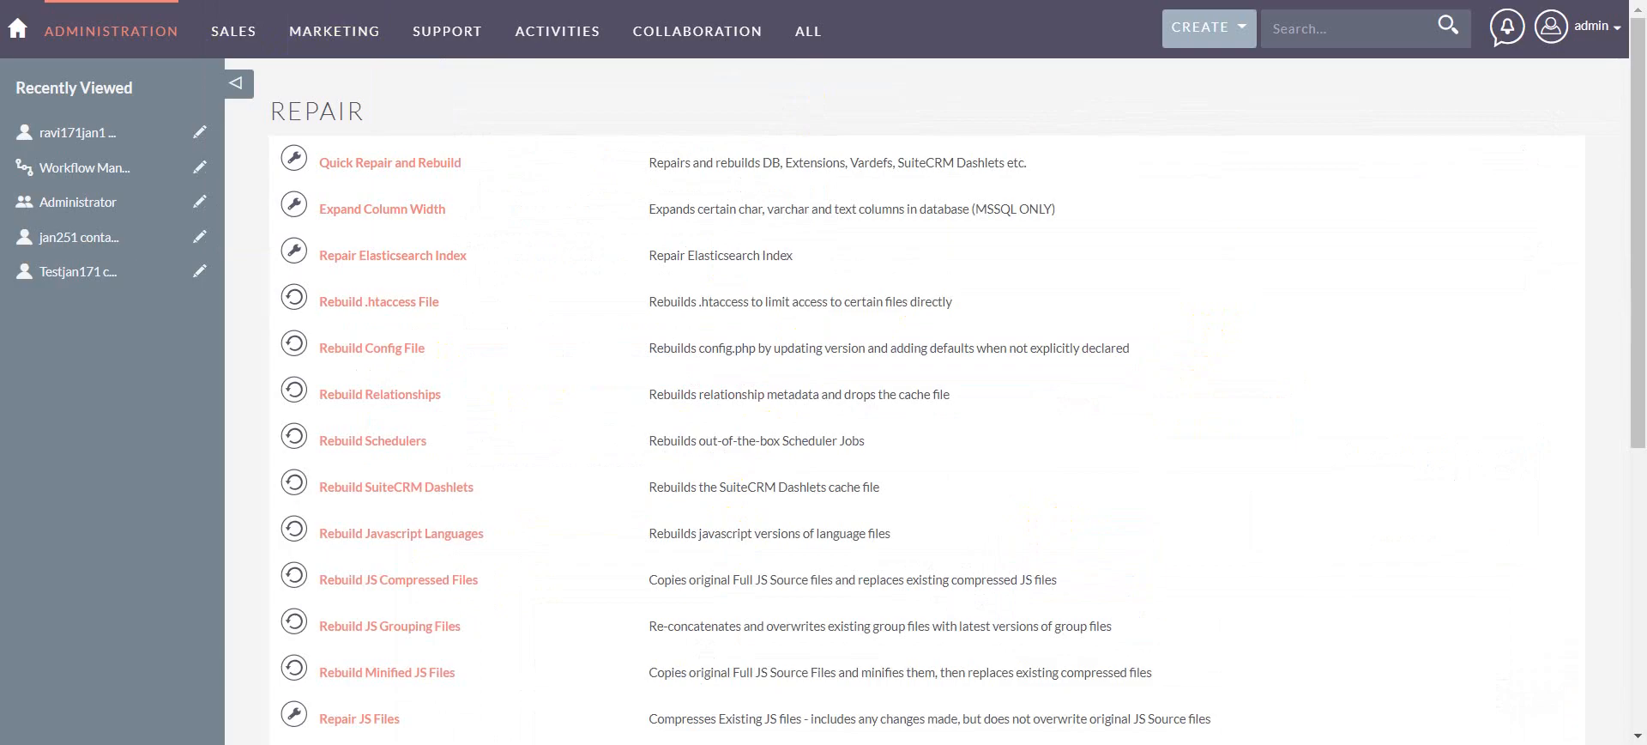
key("ctrl+Tab")
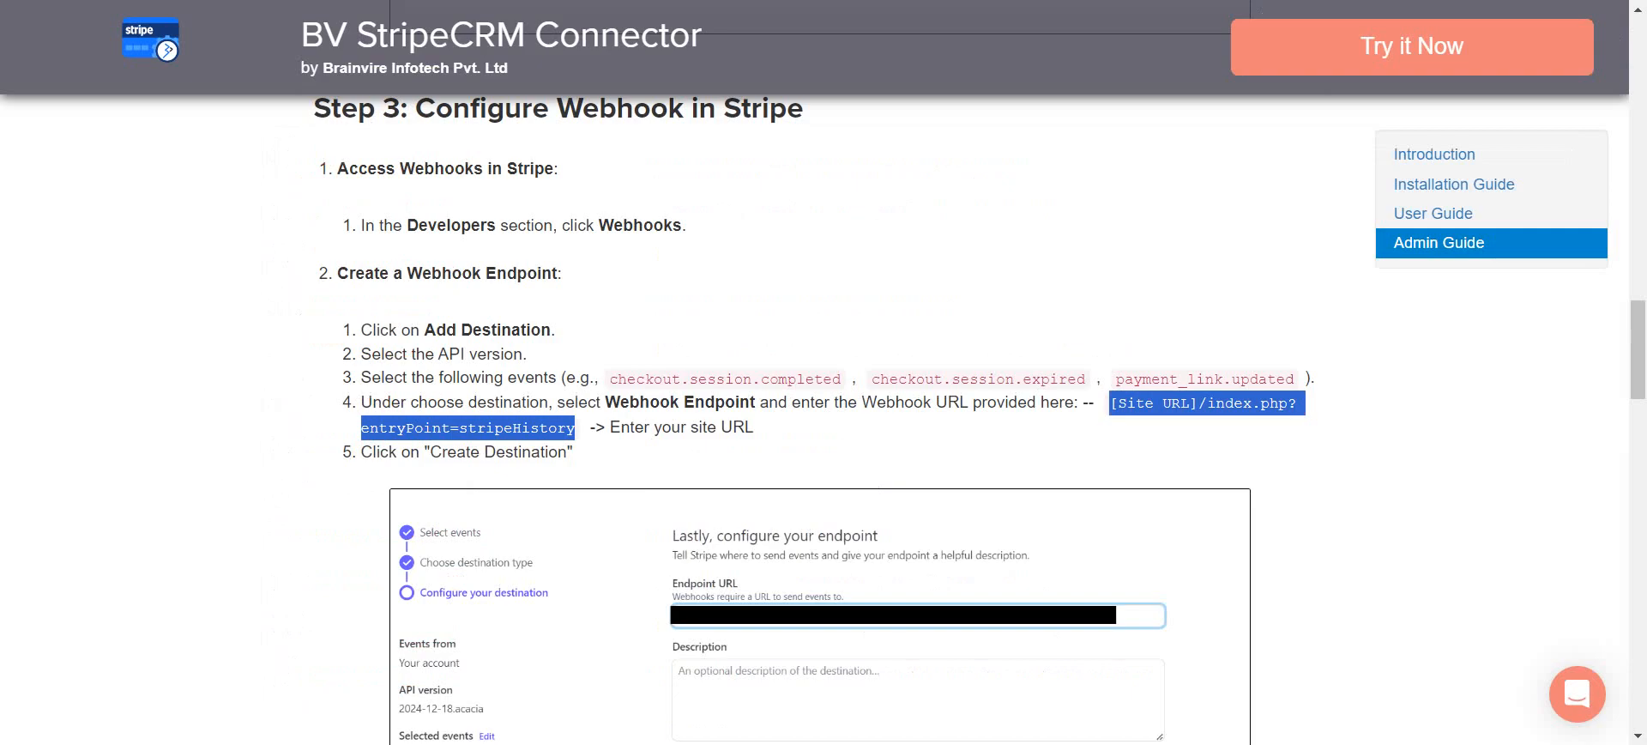
left_click(600, 2)
left_click(798, 4)
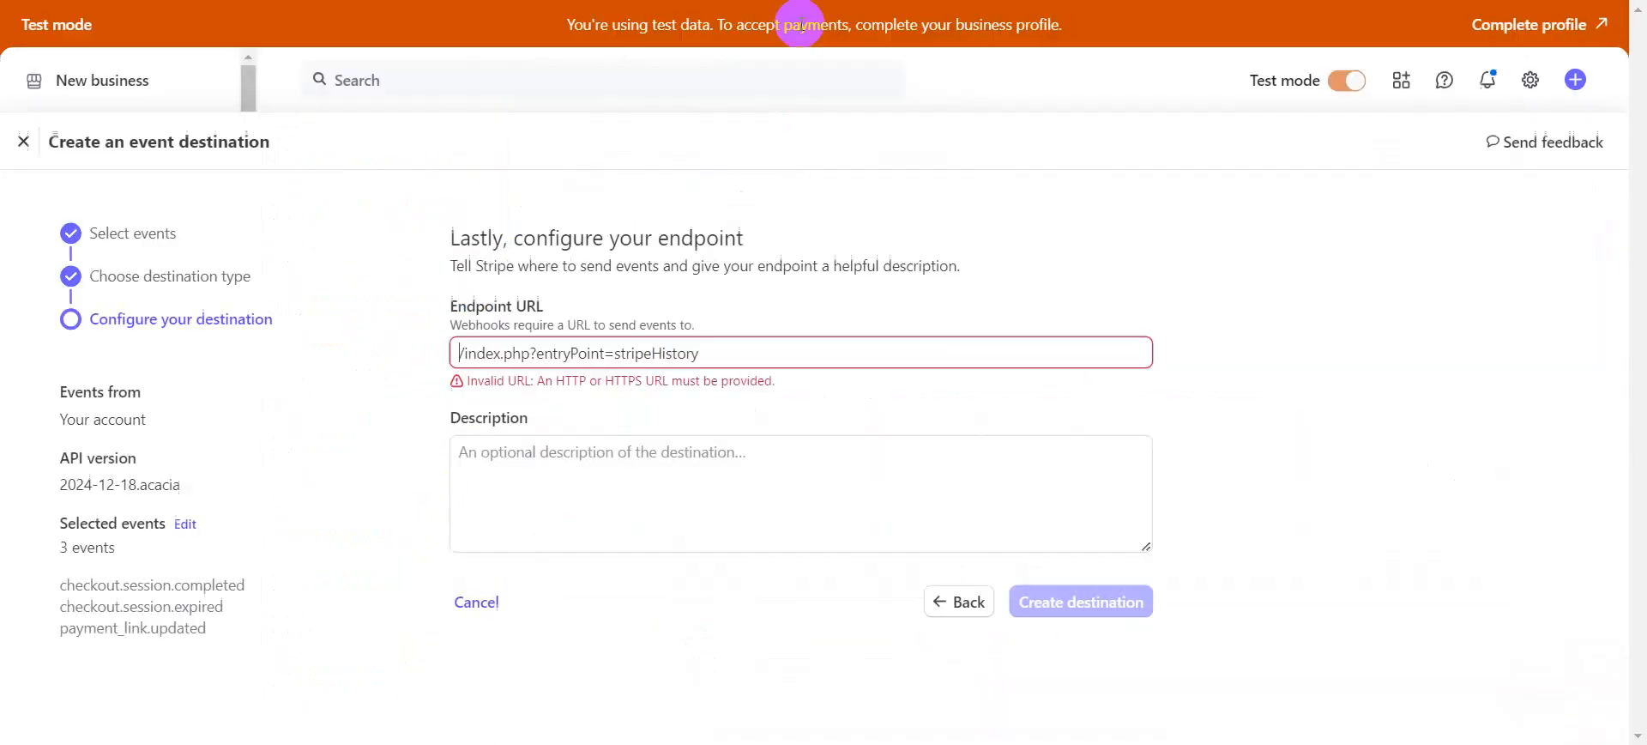
type("https://test8.aurocrm.com/")
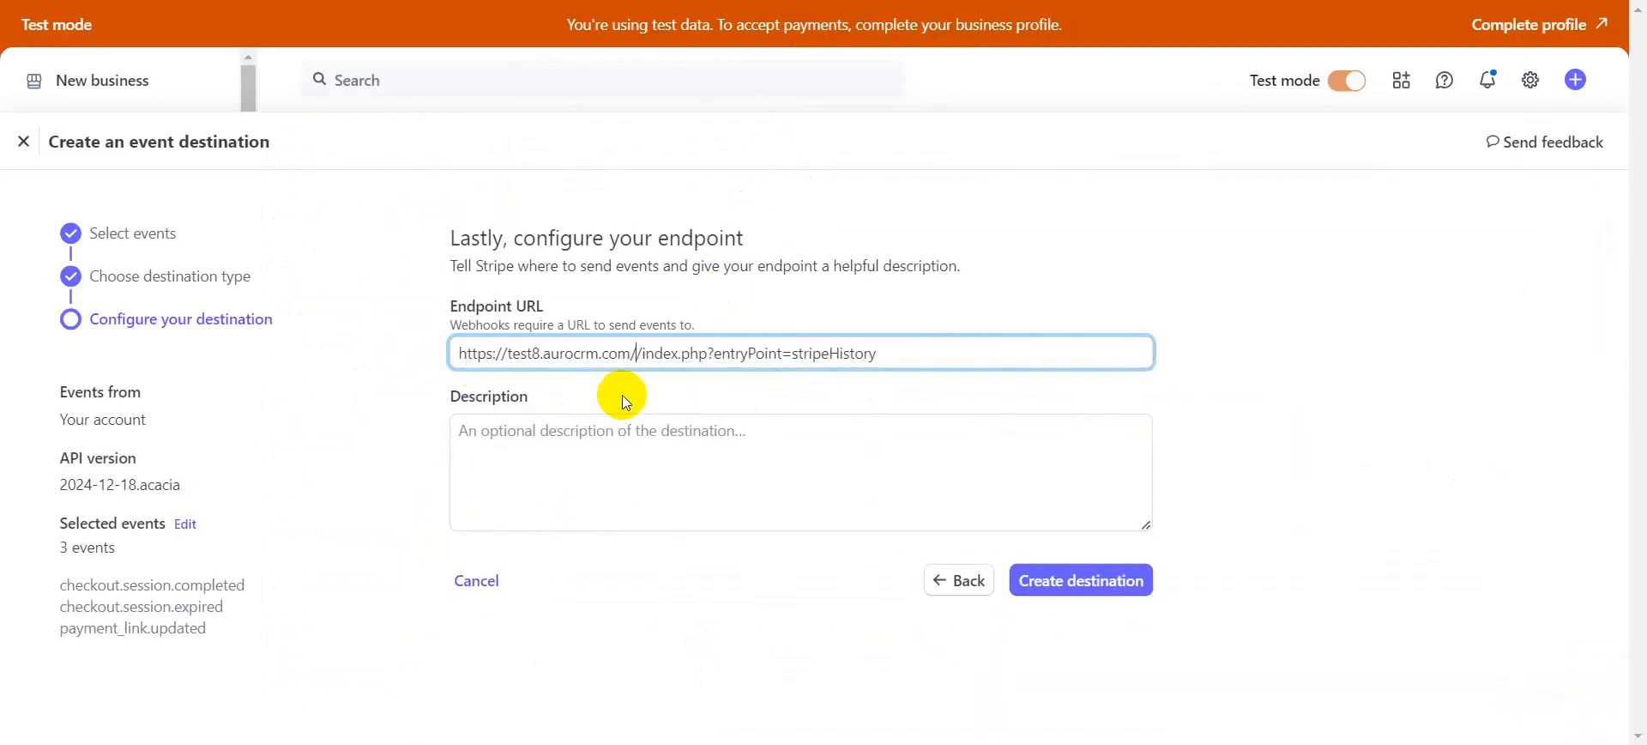
- Enter Test as the endpoint description and create the destination
left_click(730, 427)
type("Test")
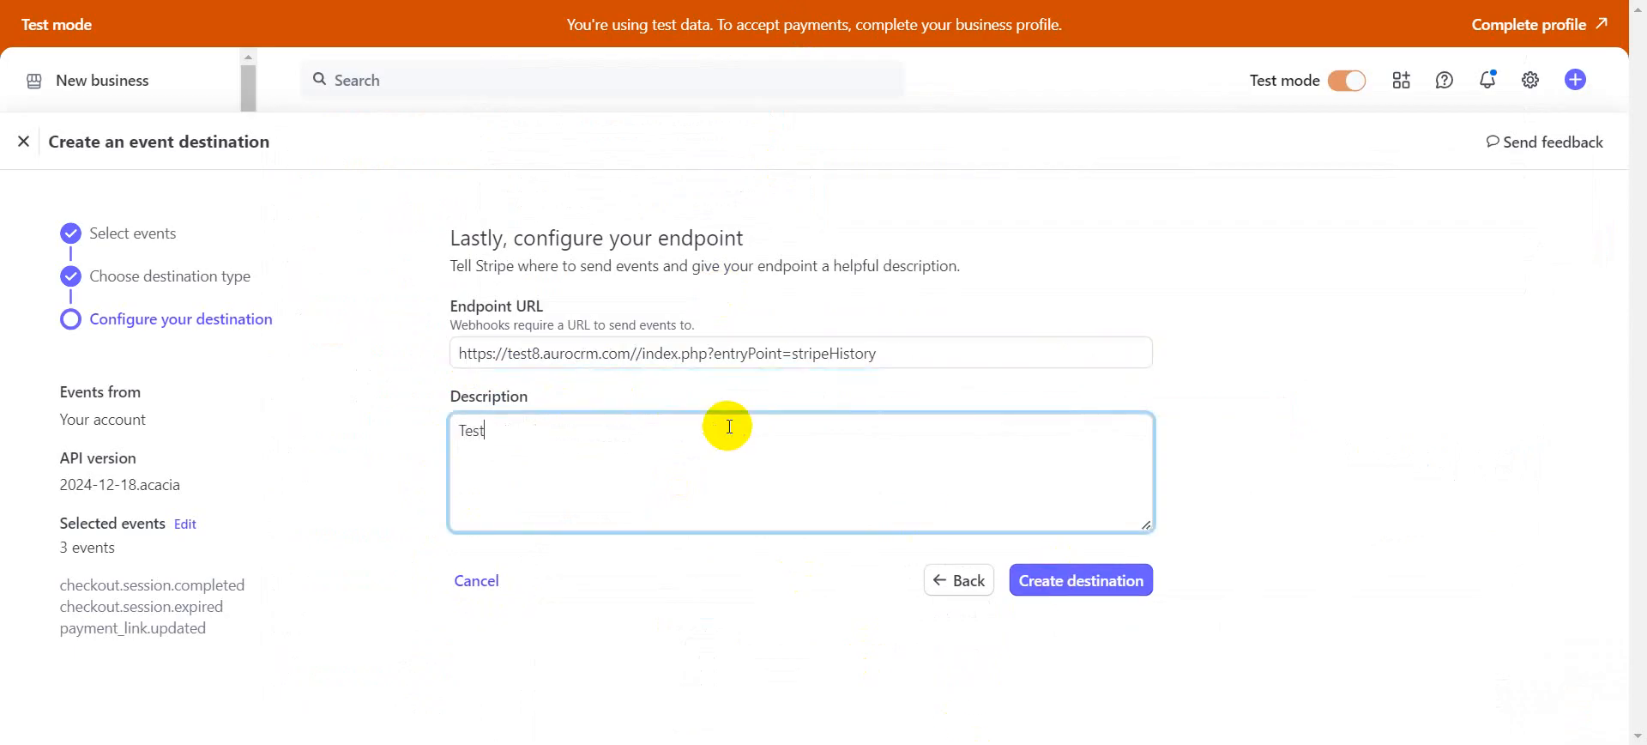
left_click(1136, 576)
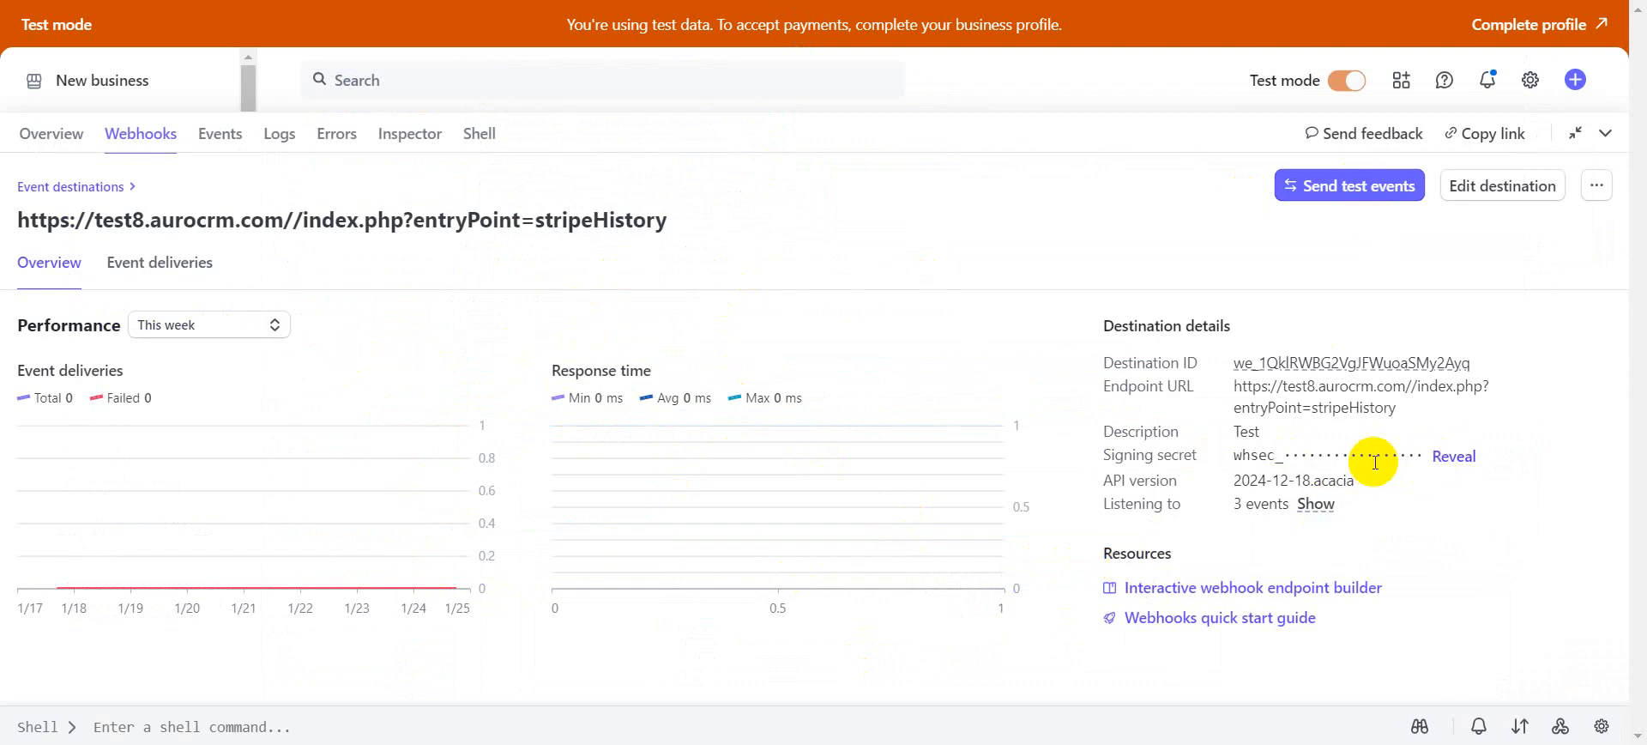
- Reveal and copy the new endpoint's signing secret, enter it as the Webhook Secret Key in SuiteCRM, and save the Stripe settings
left_click(1436, 456)
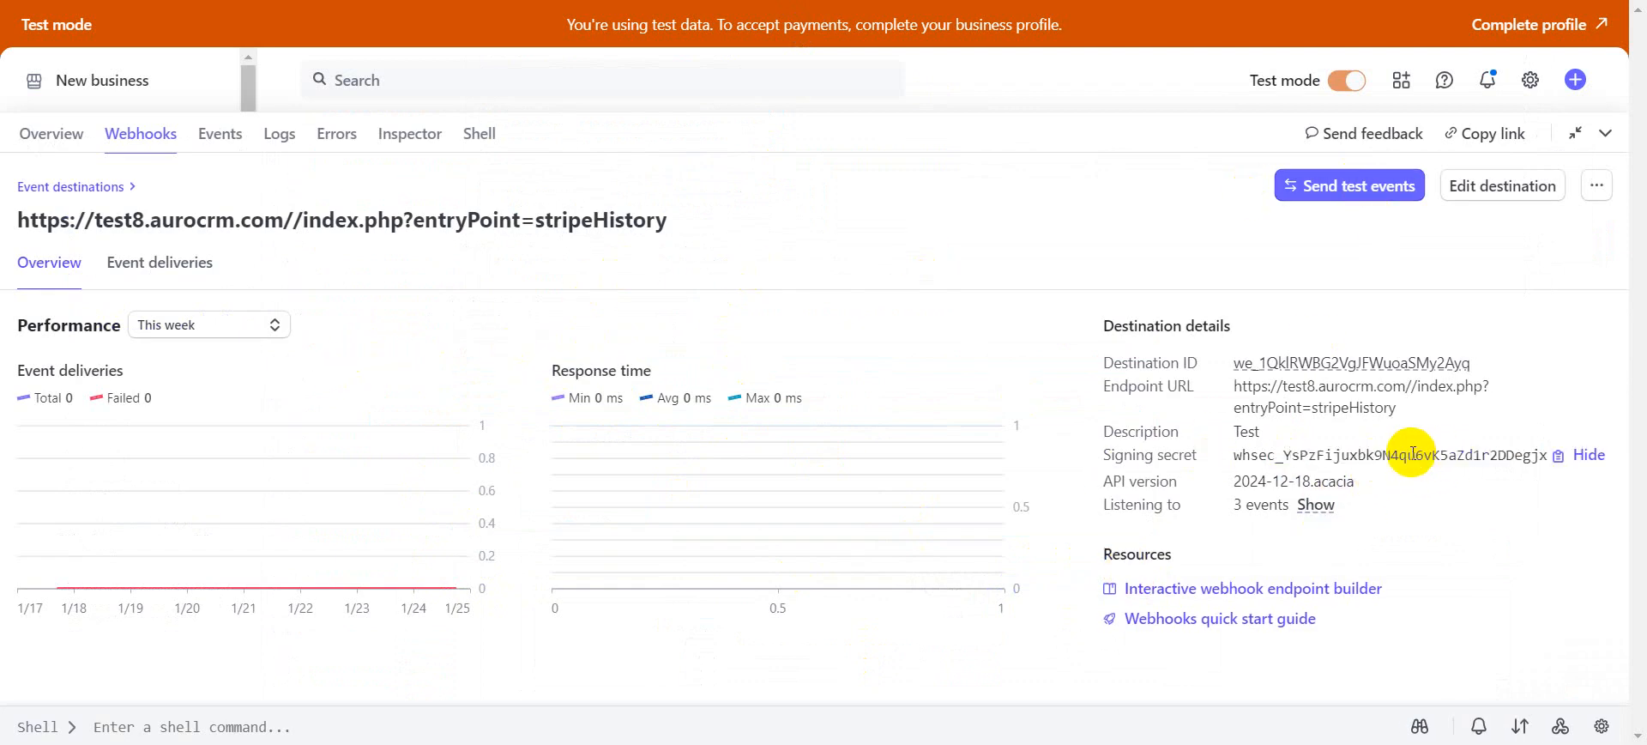
double_click(1532, 454)
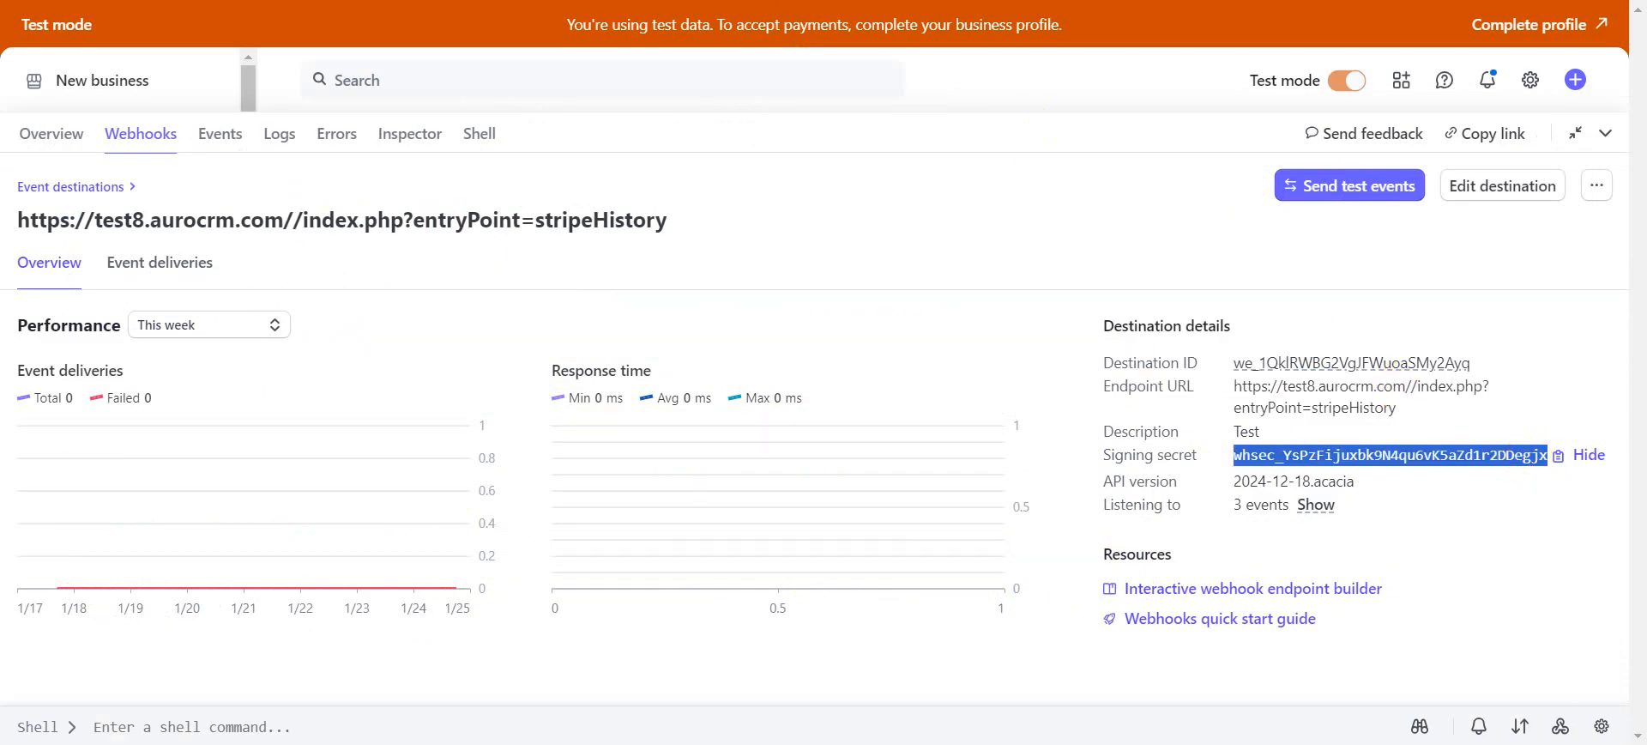
key("alt+Tab")
left_click(886, 312)
key("ctrl+v")
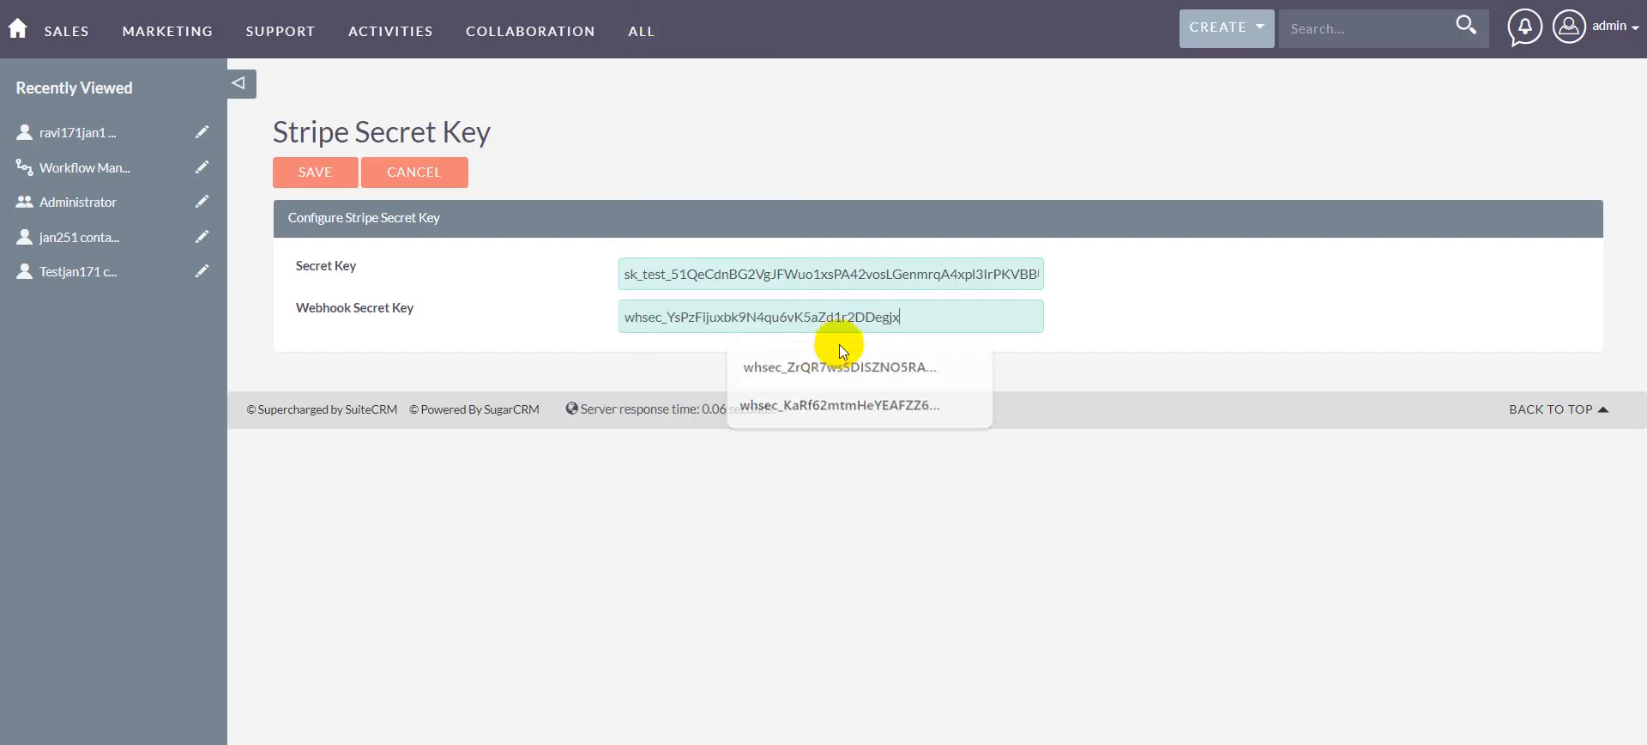
left_click(310, 176)
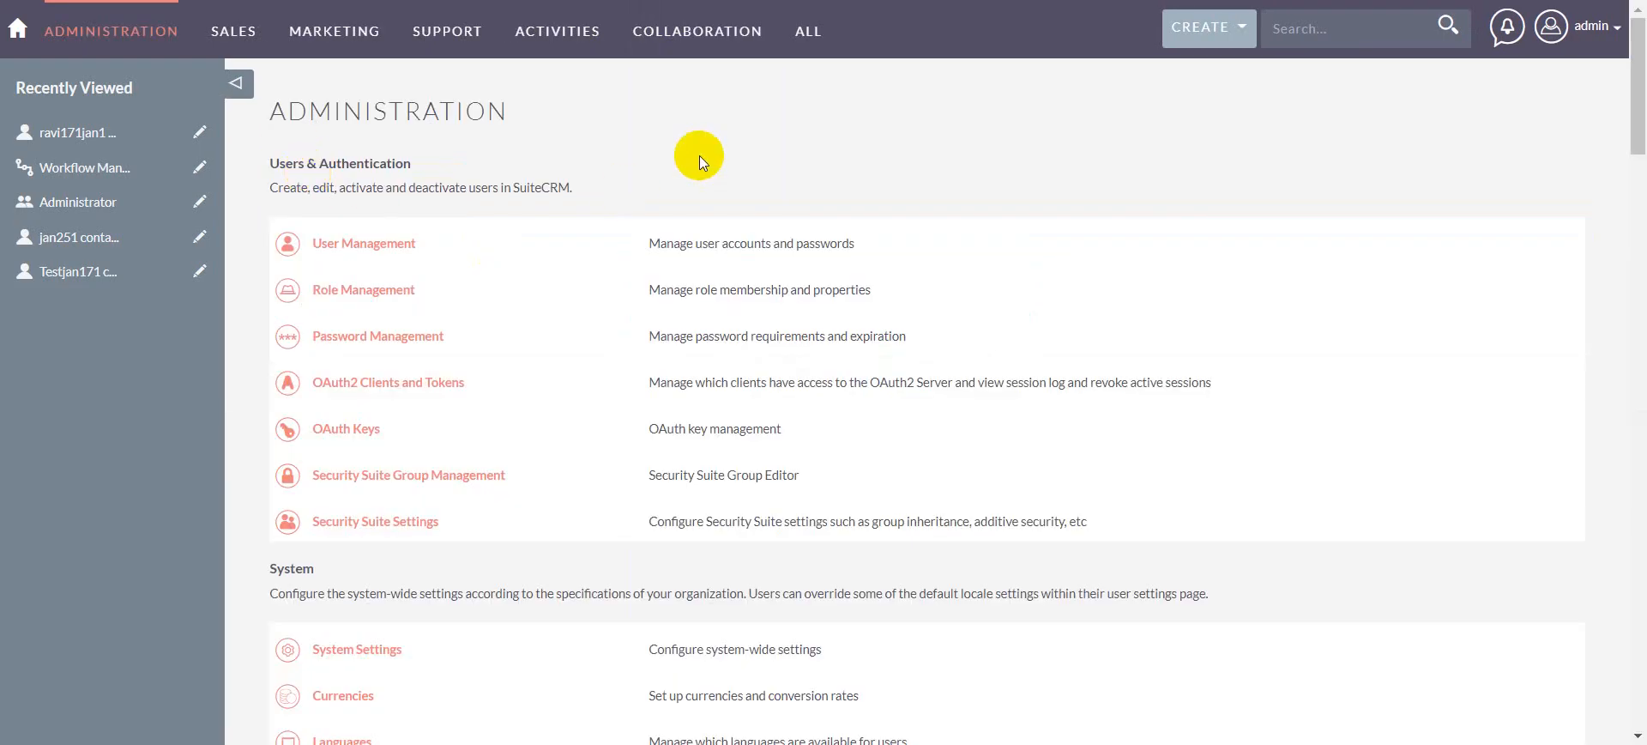
- Open the Invoices module in SuiteCRM and start creating a new invoice
mouse_move(810, 35)
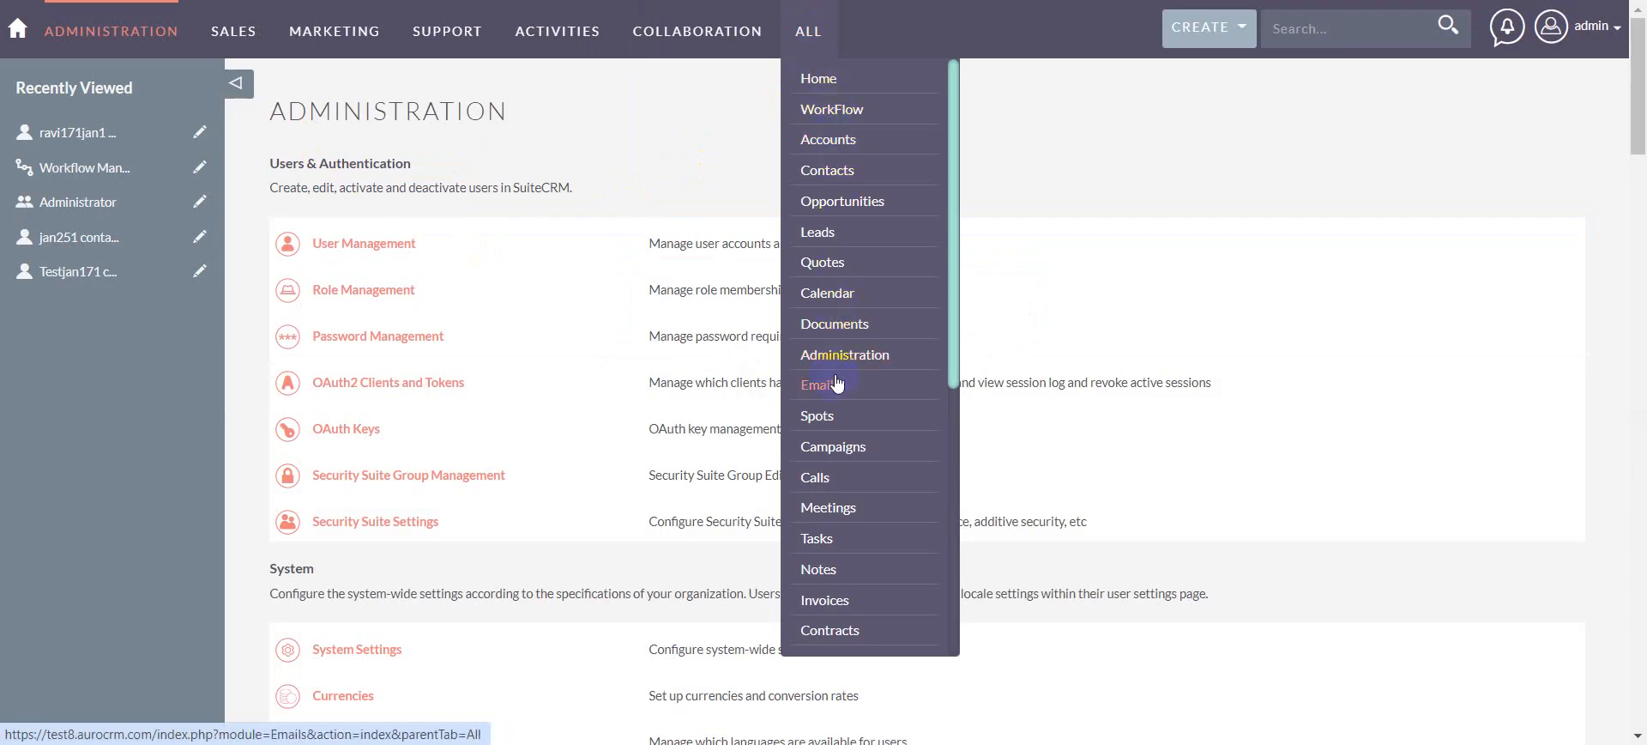
scroll(830, 383, "down", 5)
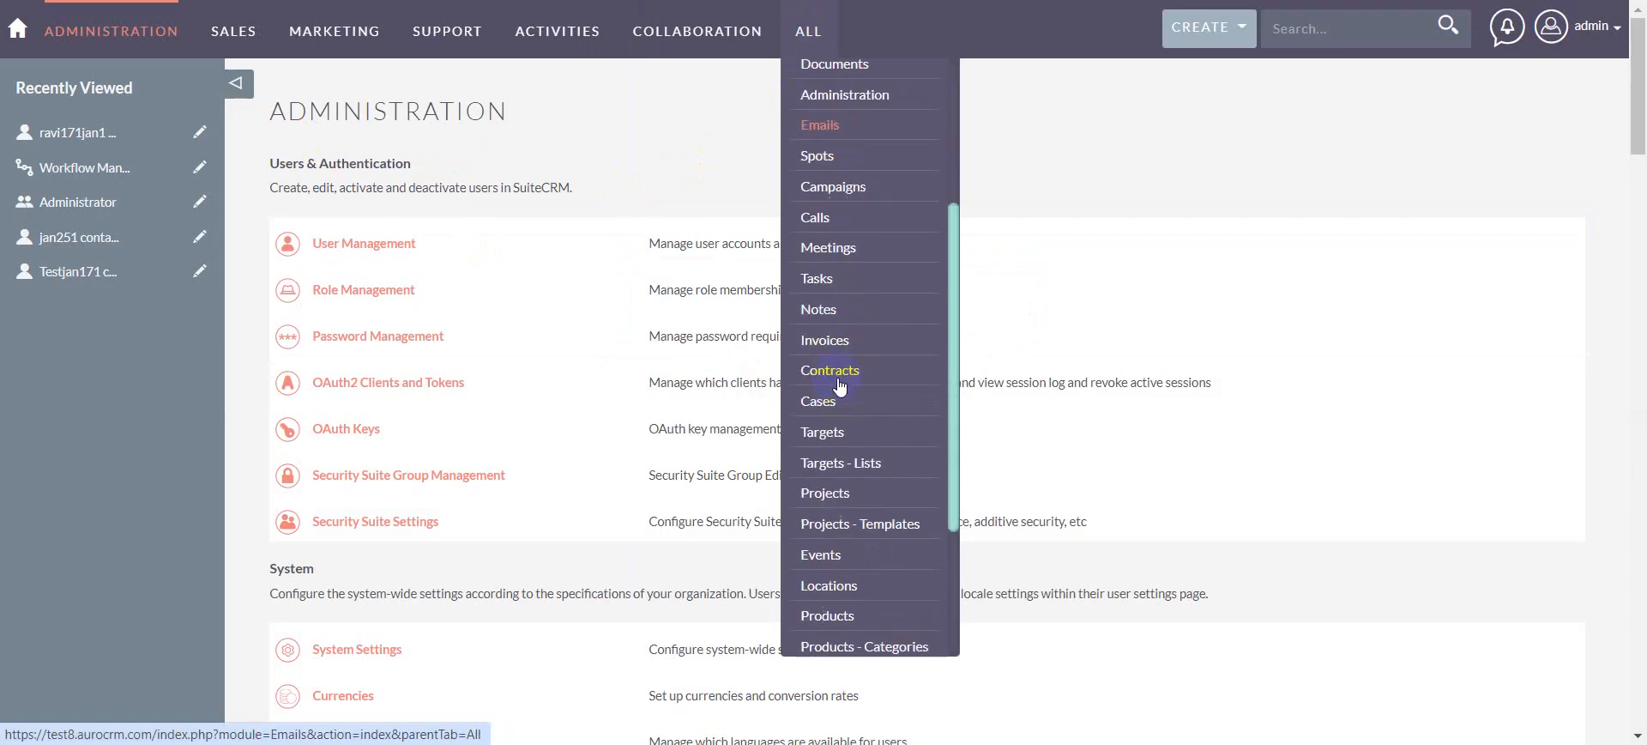
left_click(837, 172)
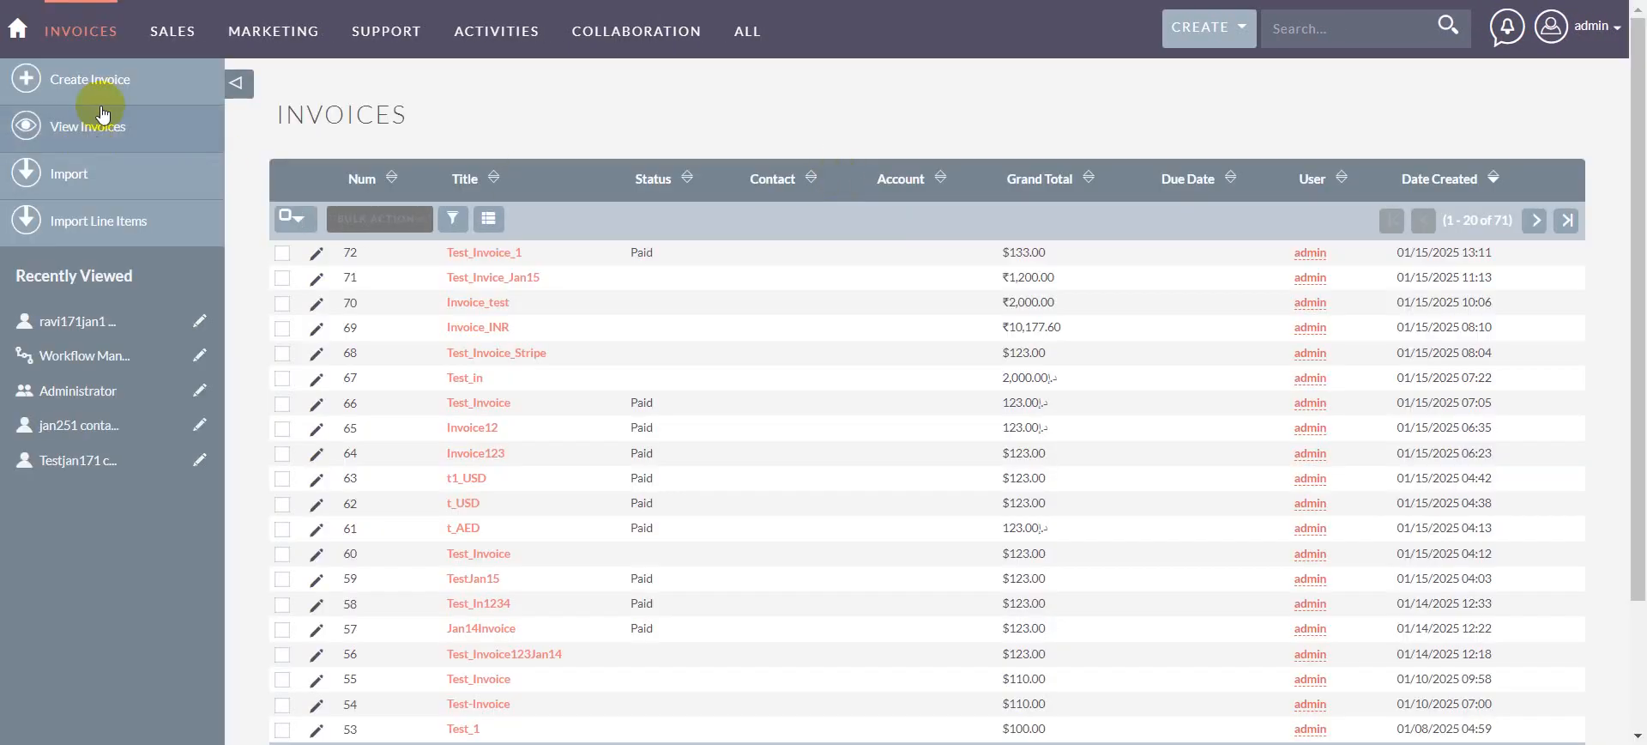
left_click(94, 79)
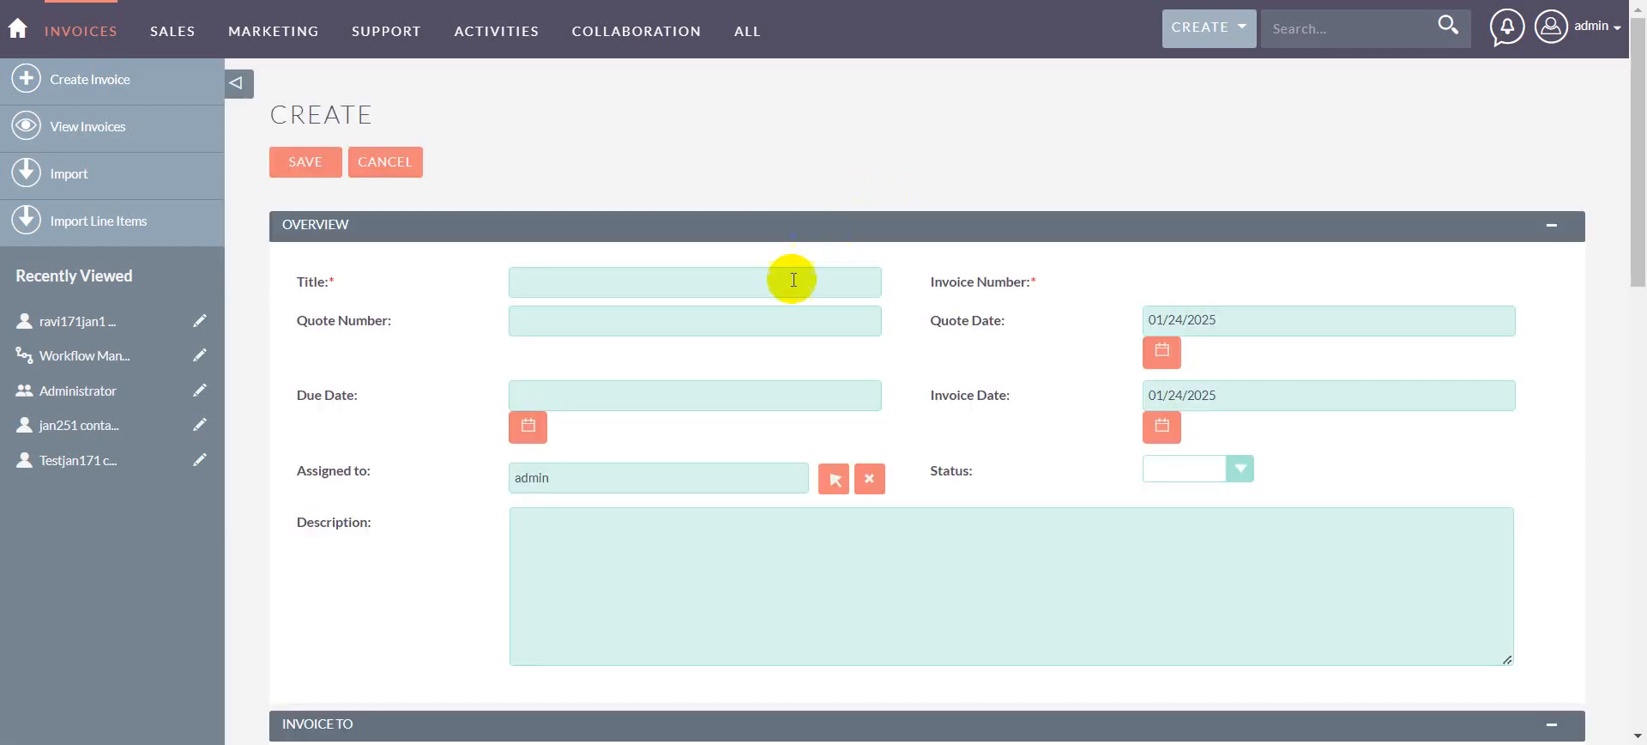
- Title the invoice Test Invoice Stripe and enter 1222 as the quote number
left_click(793, 282)
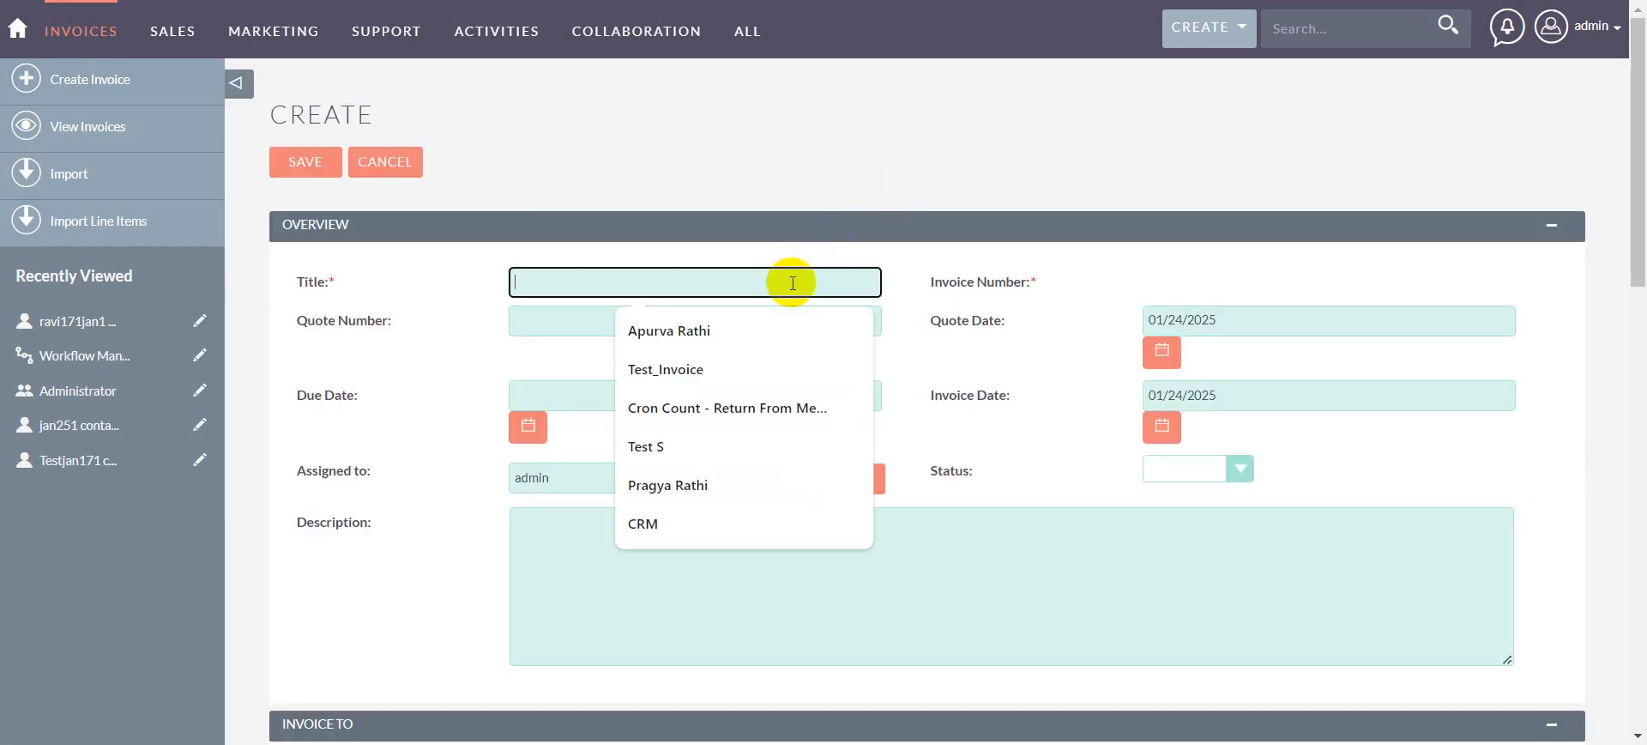
type("Test")
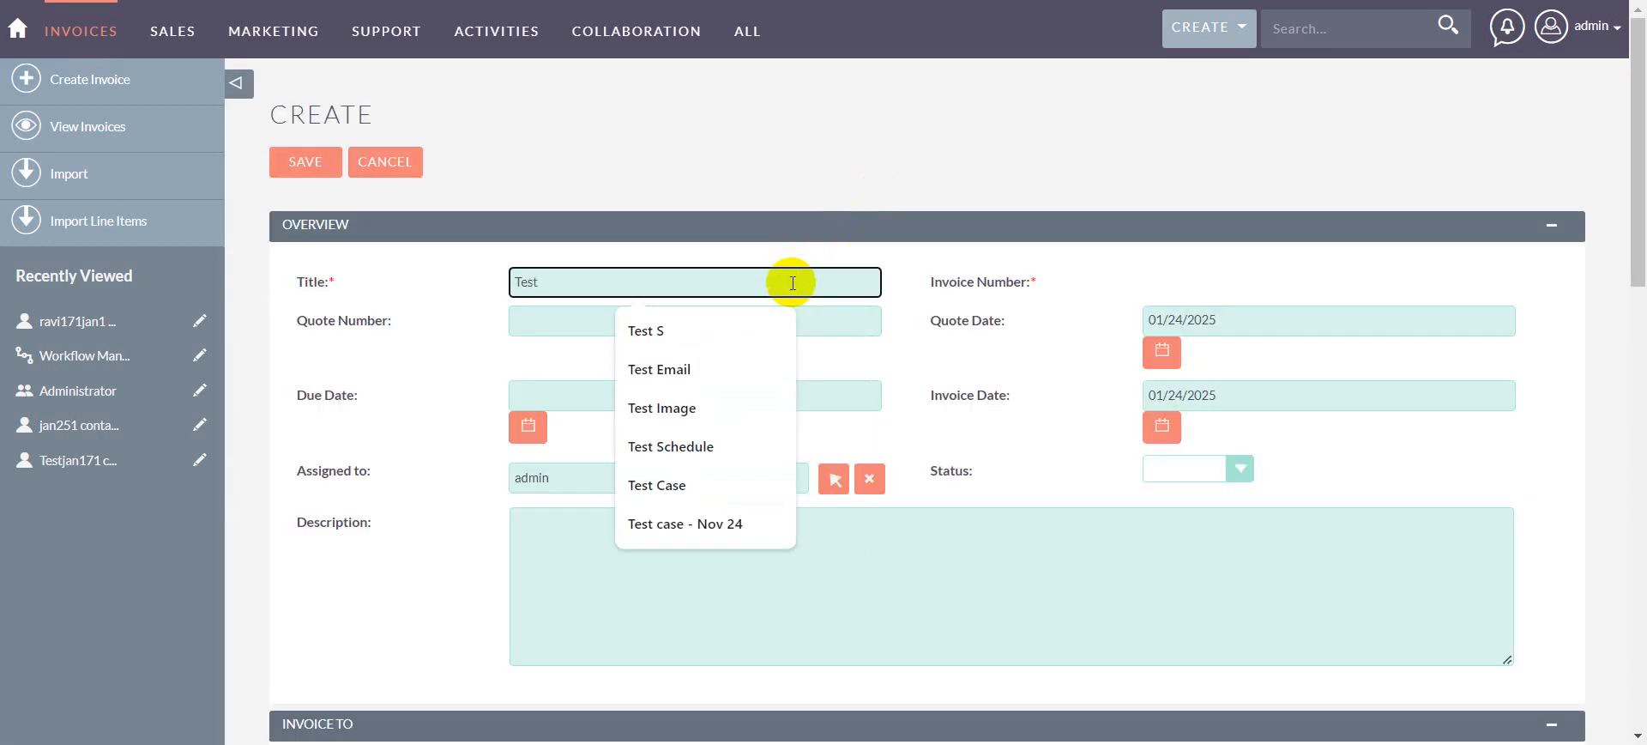
type(" Invoi")
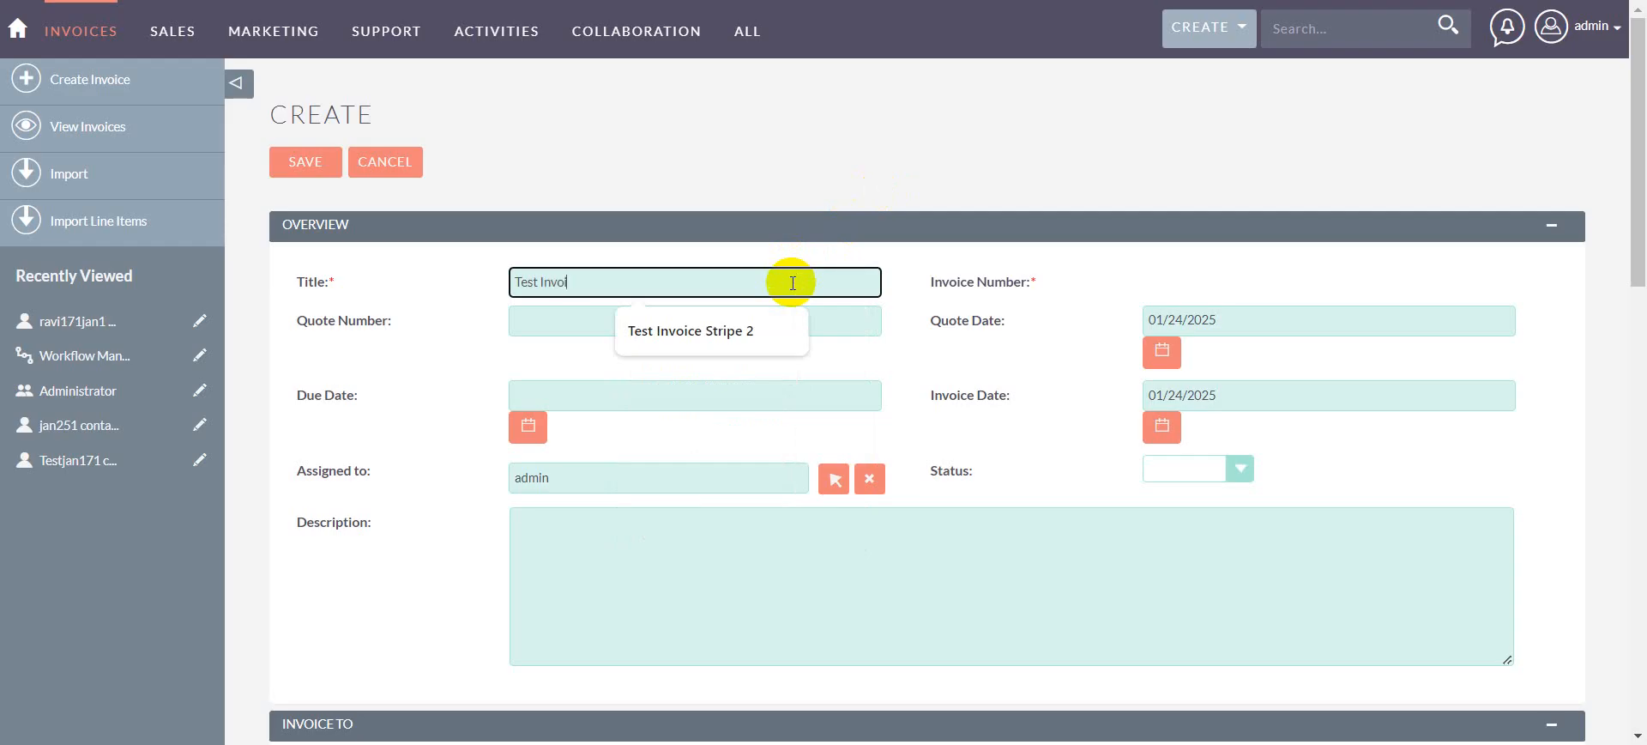
type("ce Stripe")
left_click(840, 319)
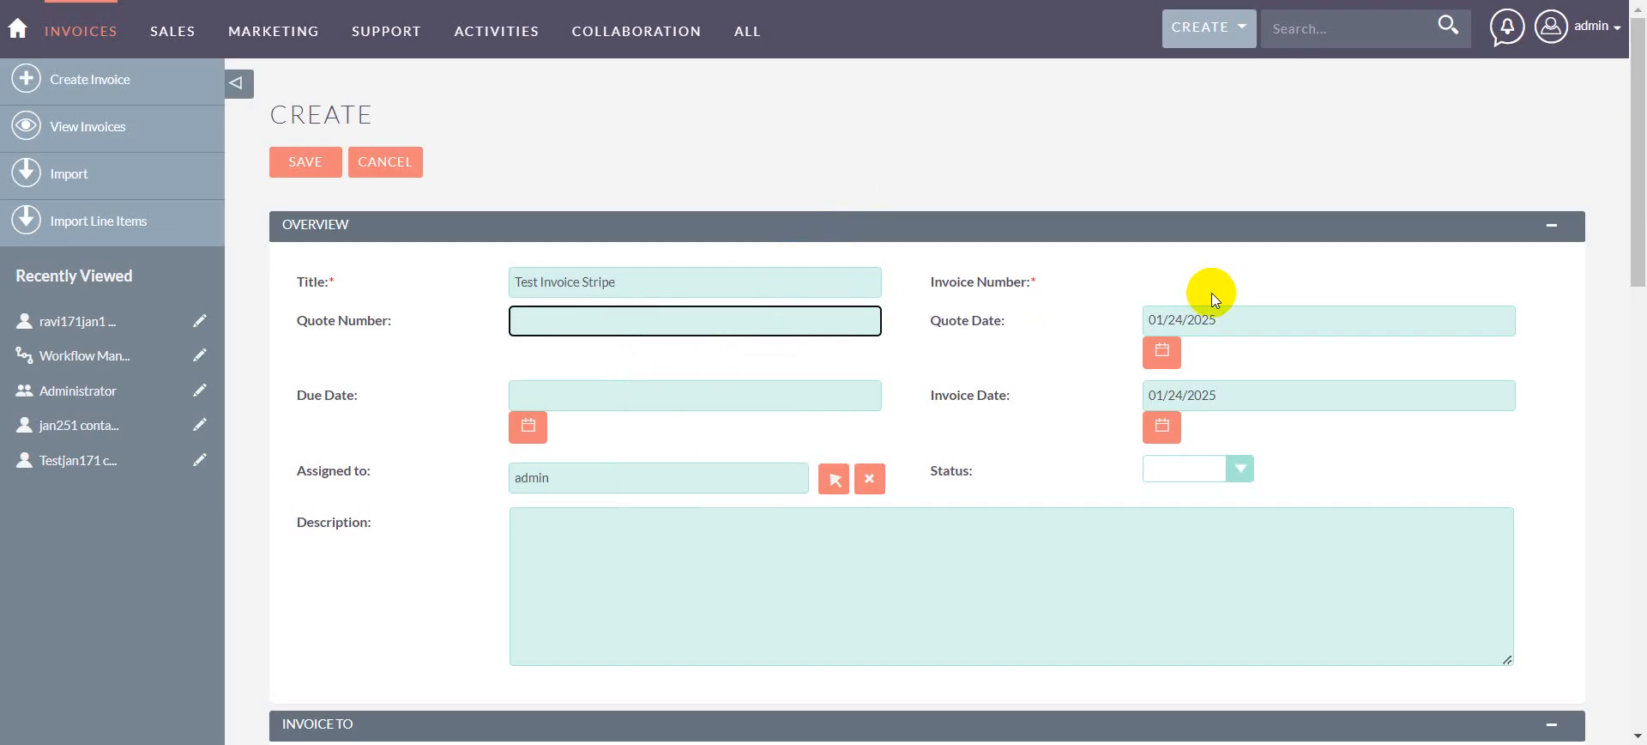
type("222")
- Set the invoice's due date to 01/25/2025 using the calendar
left_click(527, 425)
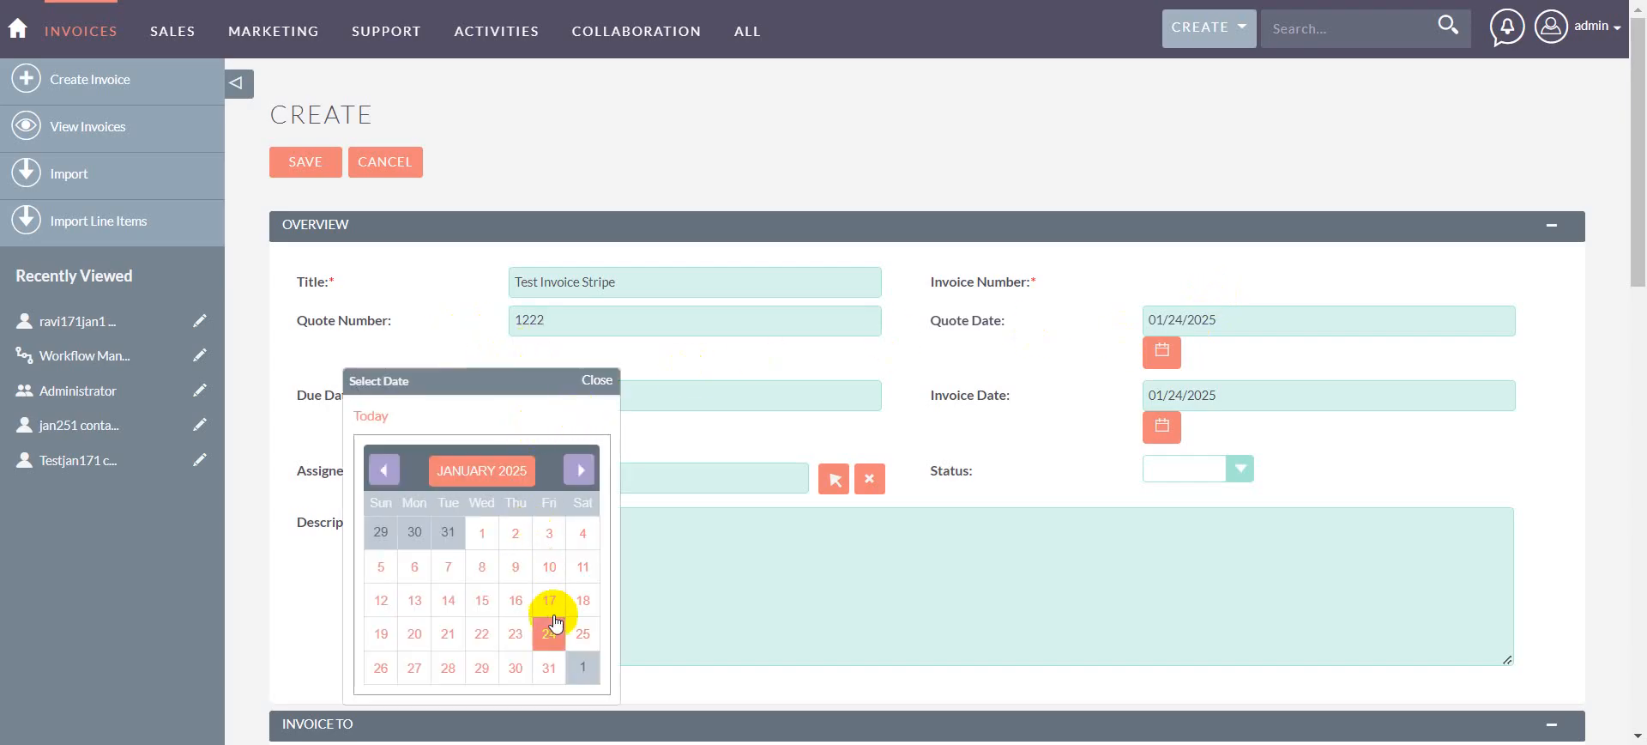
left_click(579, 633)
scroll(922, 434, "down", 2)
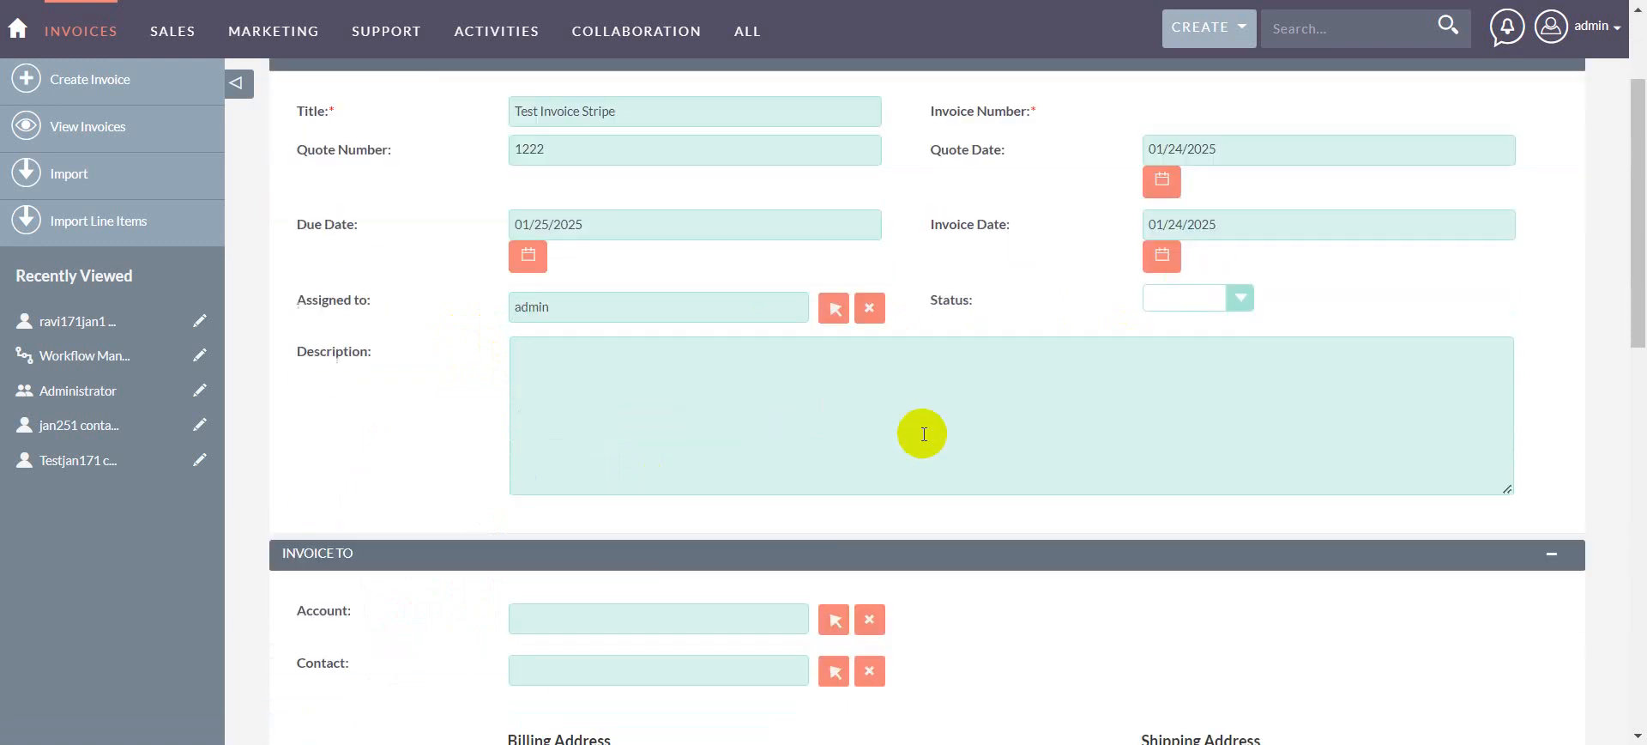
scroll(867, 324, "down", 3)
scroll(1115, 258, "up", 3)
left_click(1222, 255)
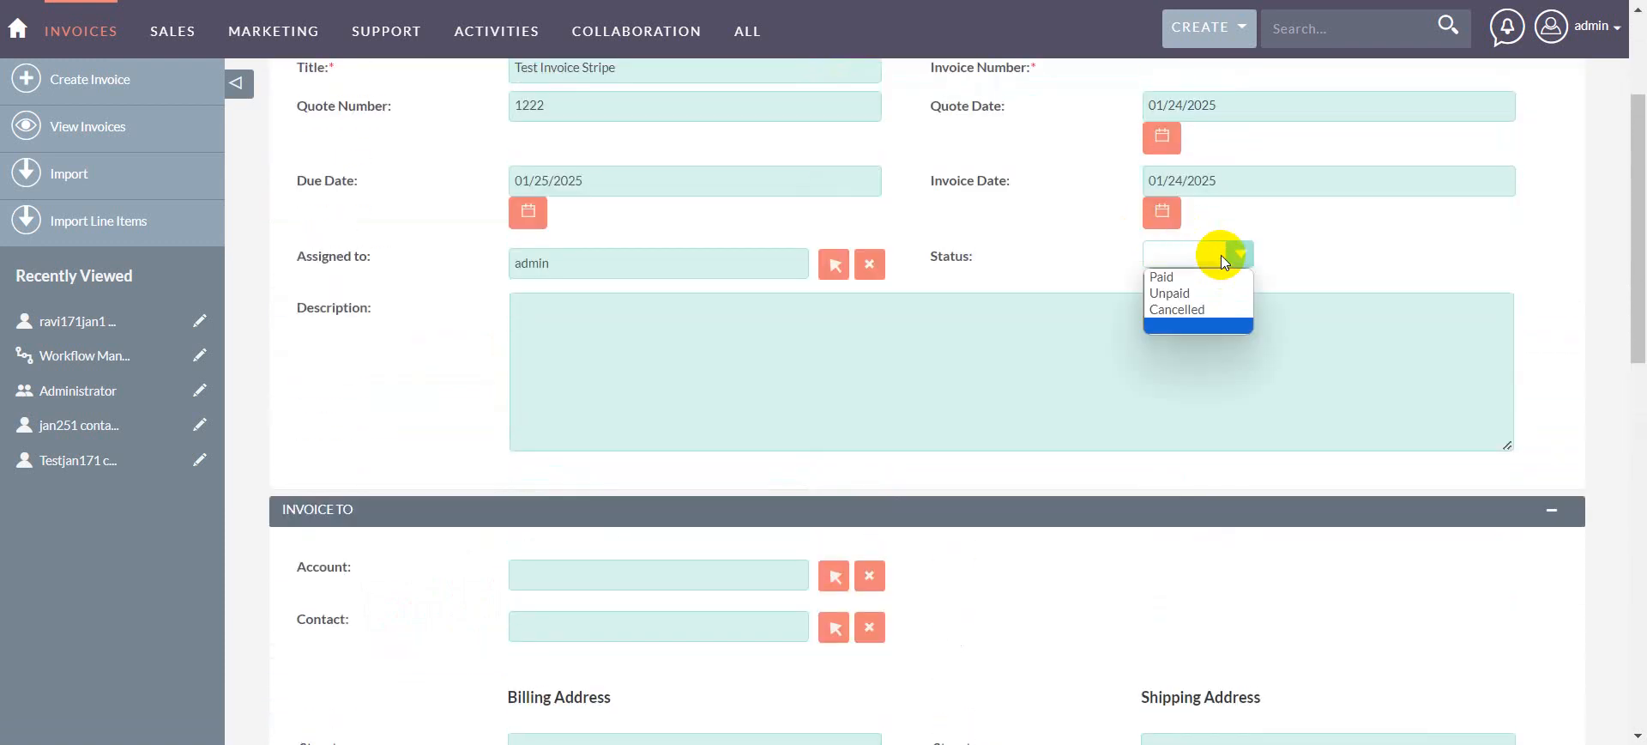
left_click(1222, 255)
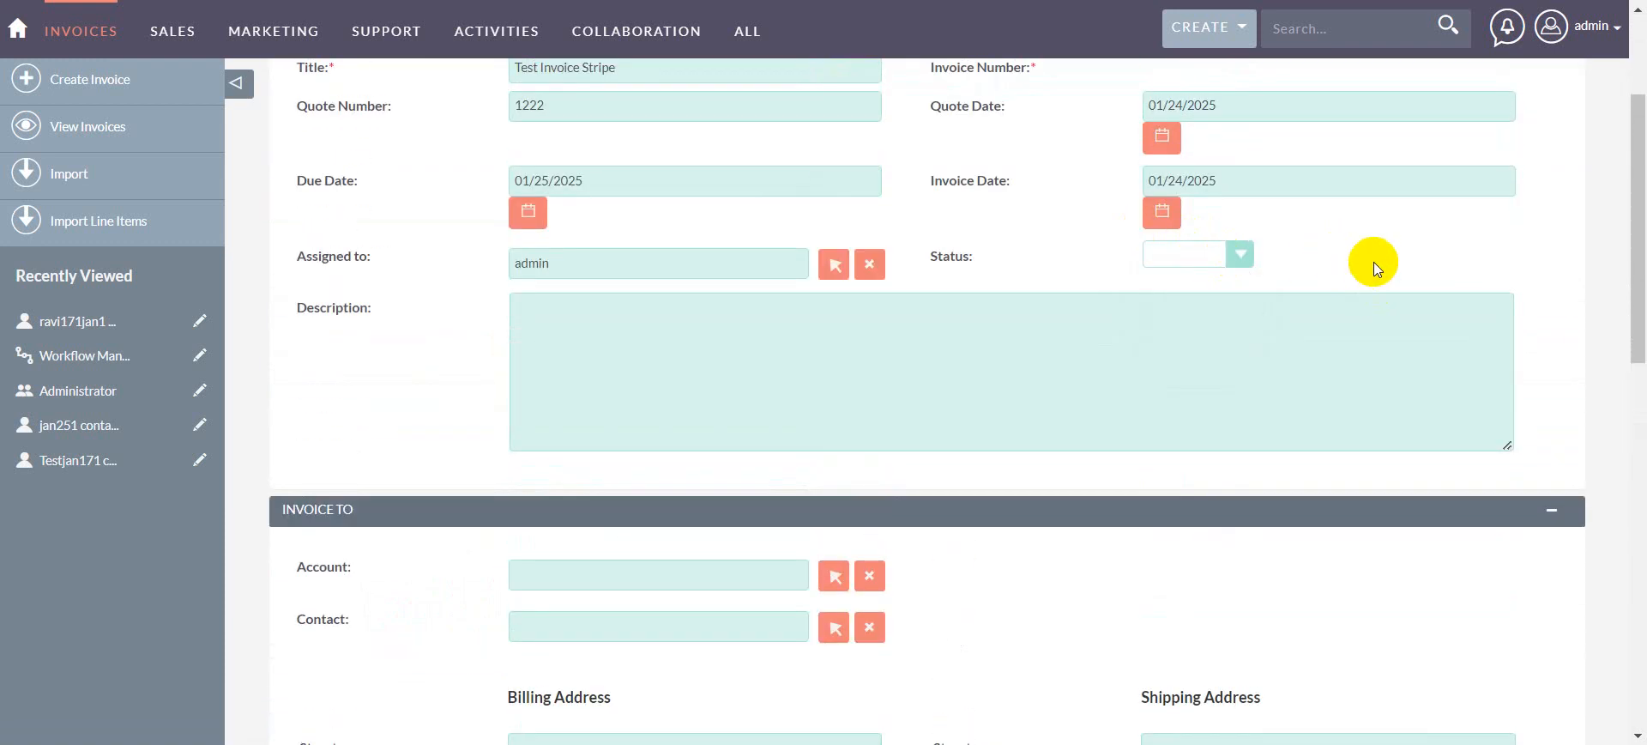
- Set the currency of the invoice's line items to US Dollars
scroll(986, 477, "down", 5)
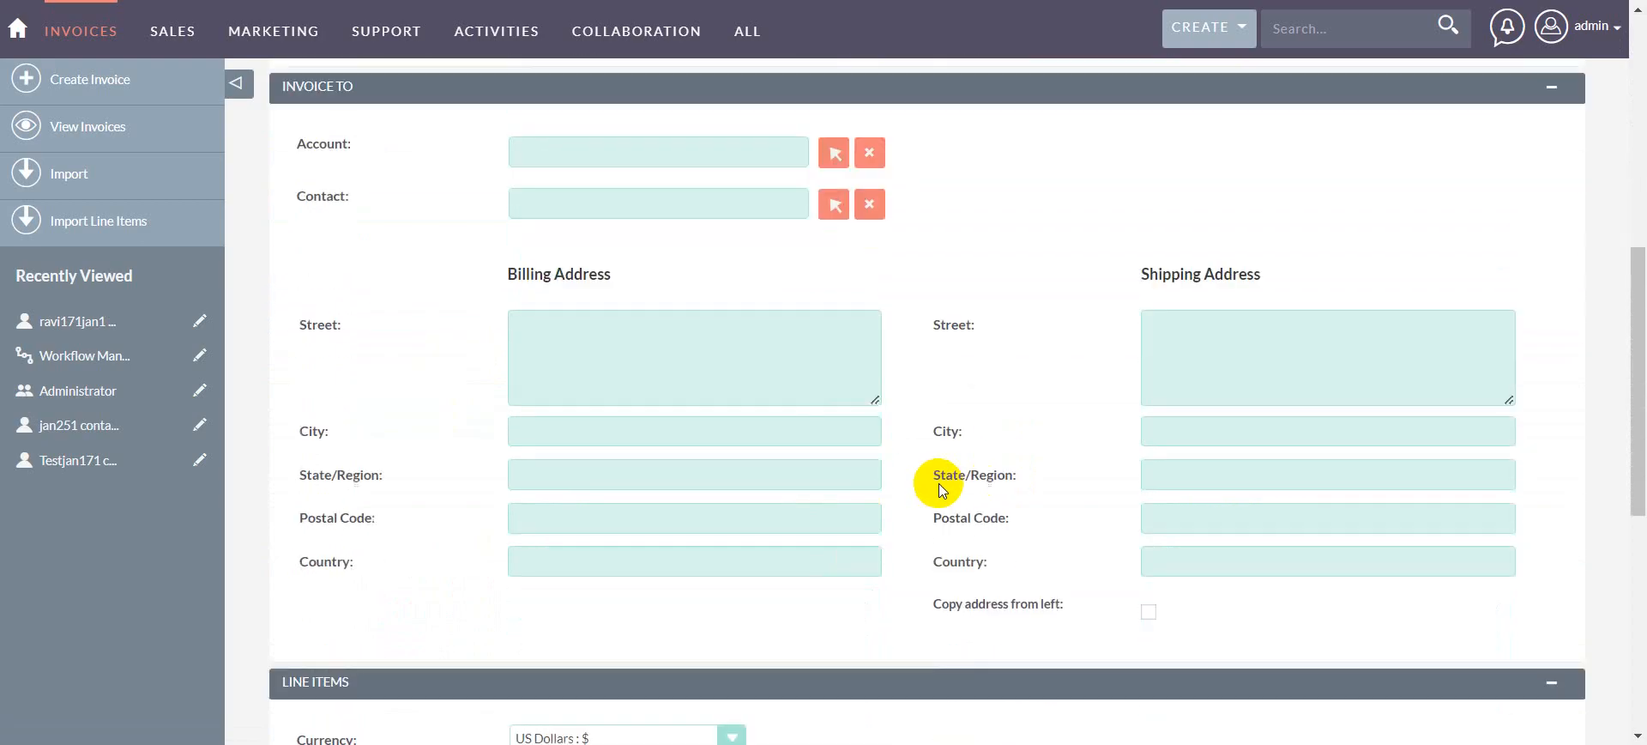
scroll(938, 482, "down", 1)
scroll(929, 488, "up", 1)
scroll(840, 477, "down", 6)
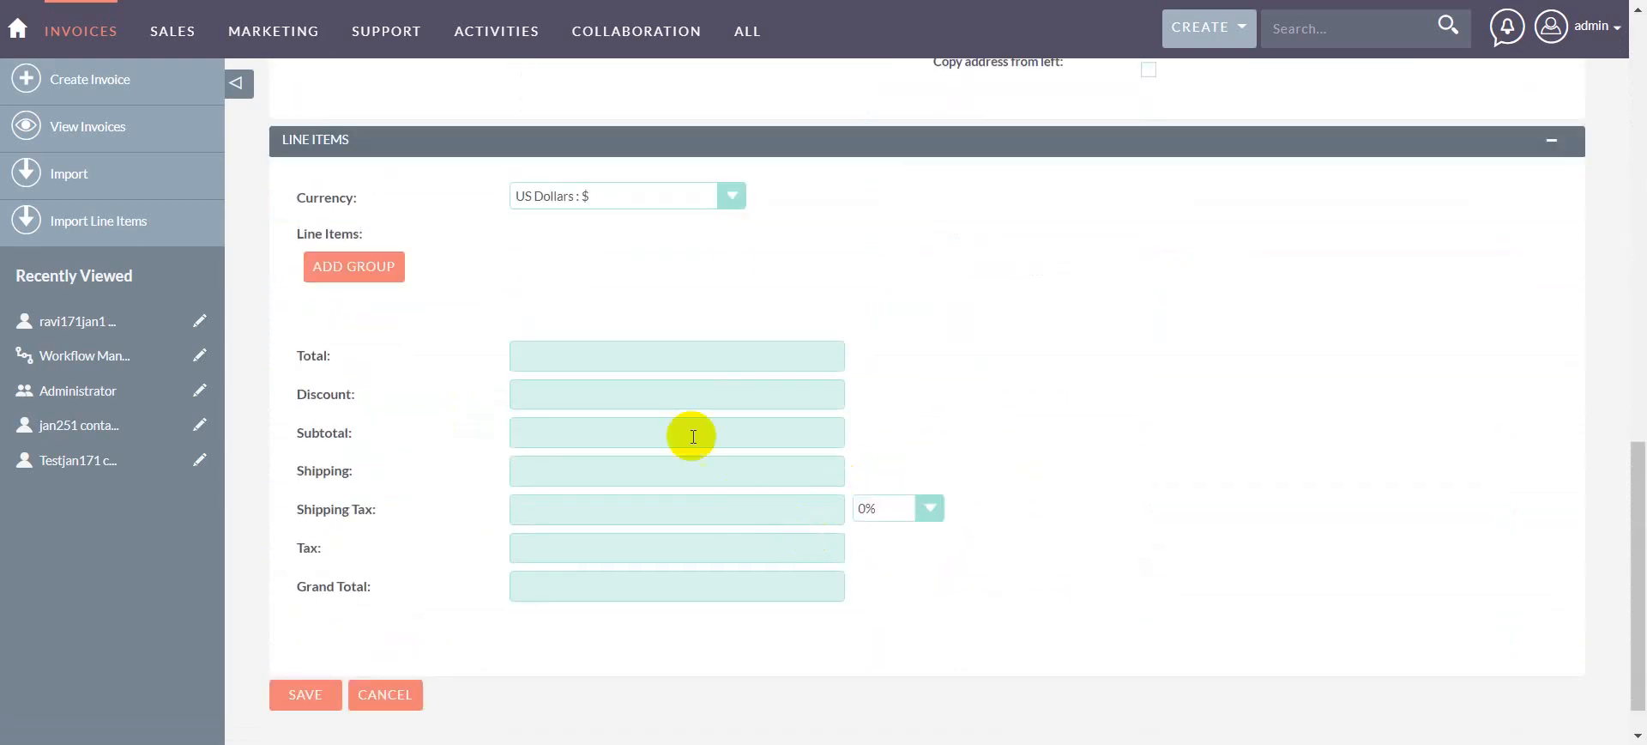
left_click(654, 203)
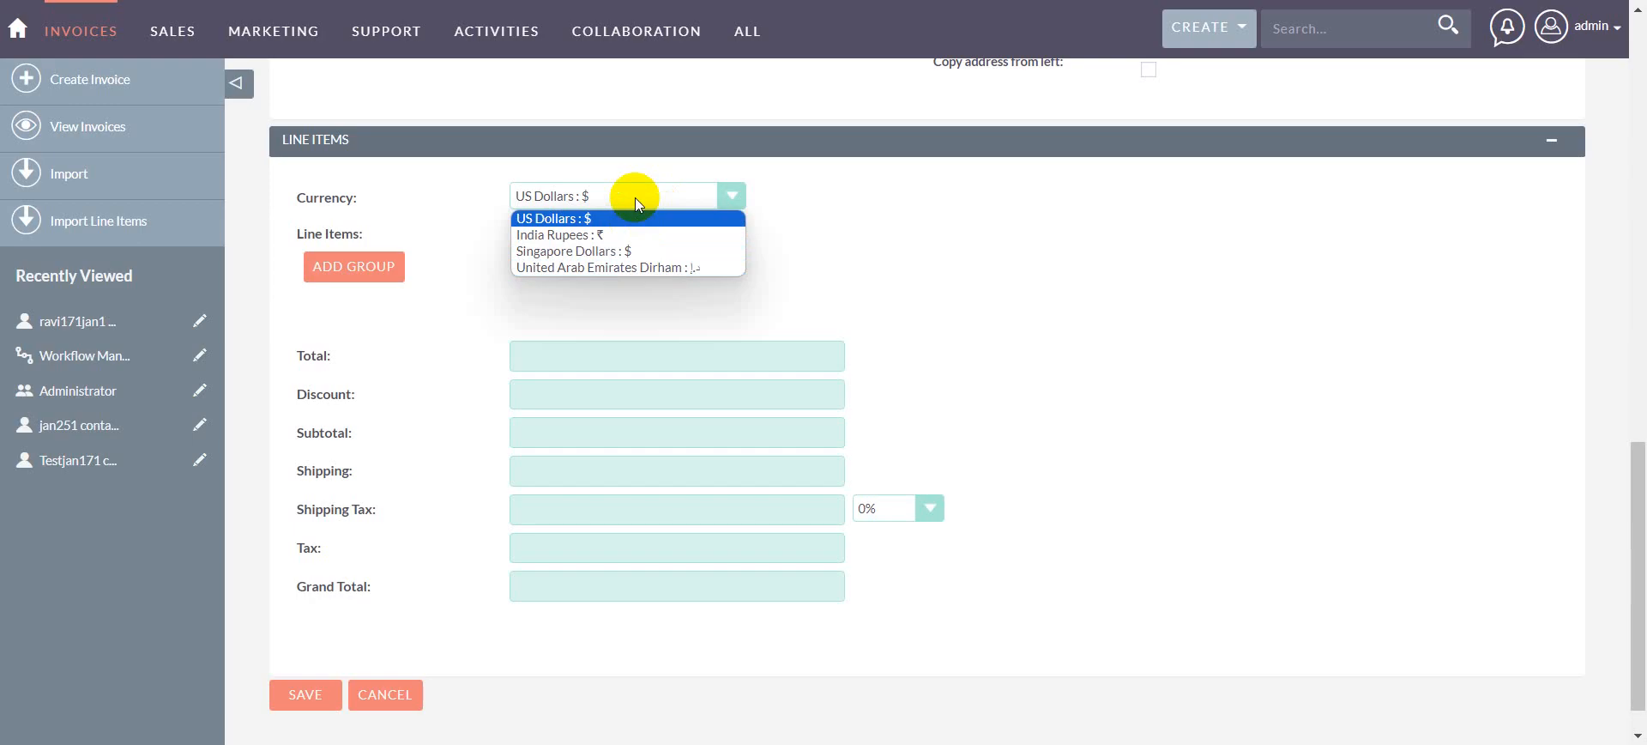
left_click(634, 218)
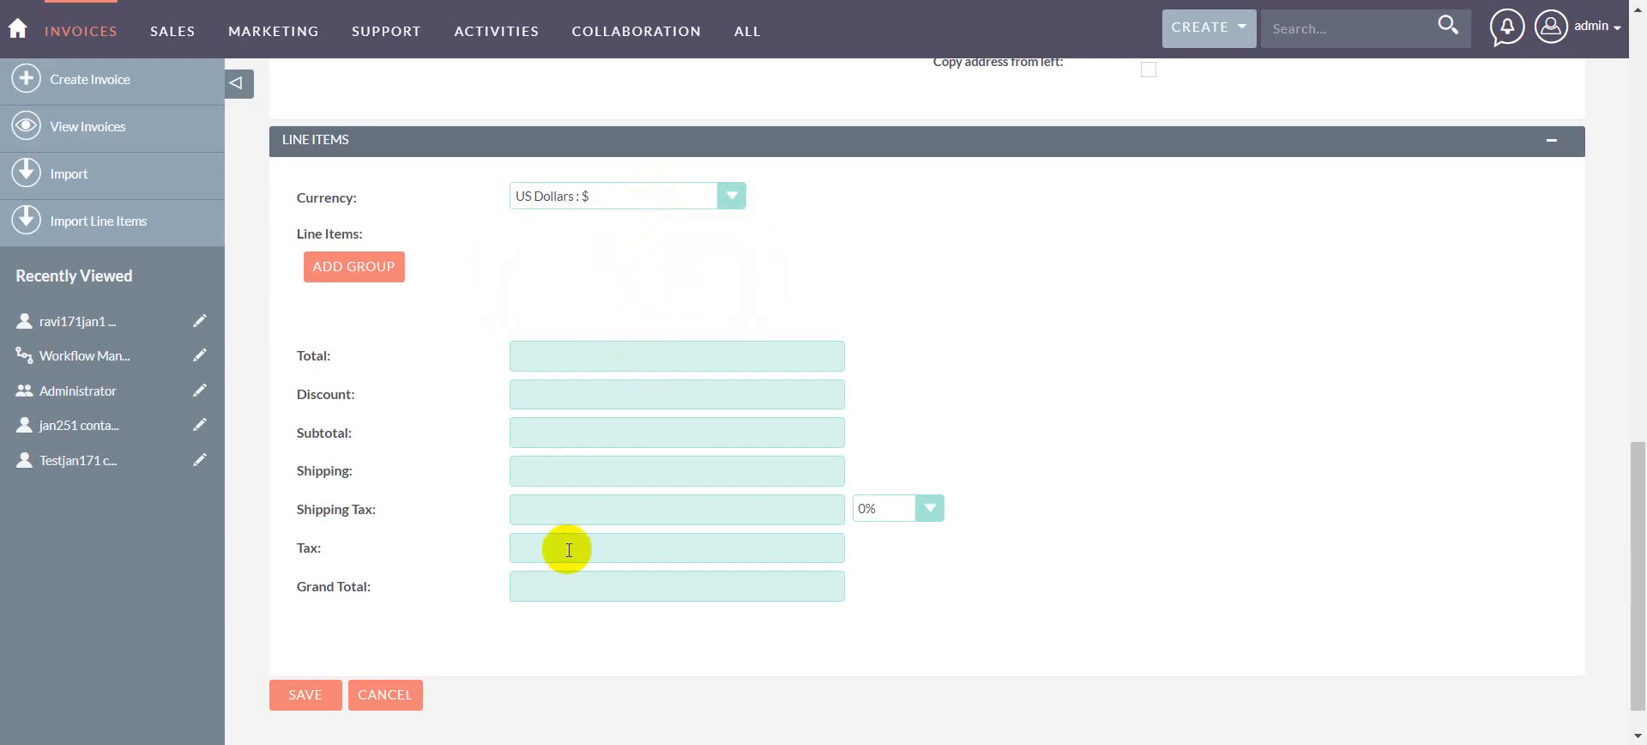
- Enter 100 as the invoice's grand total and save the invoice
left_click(568, 587)
type("1")
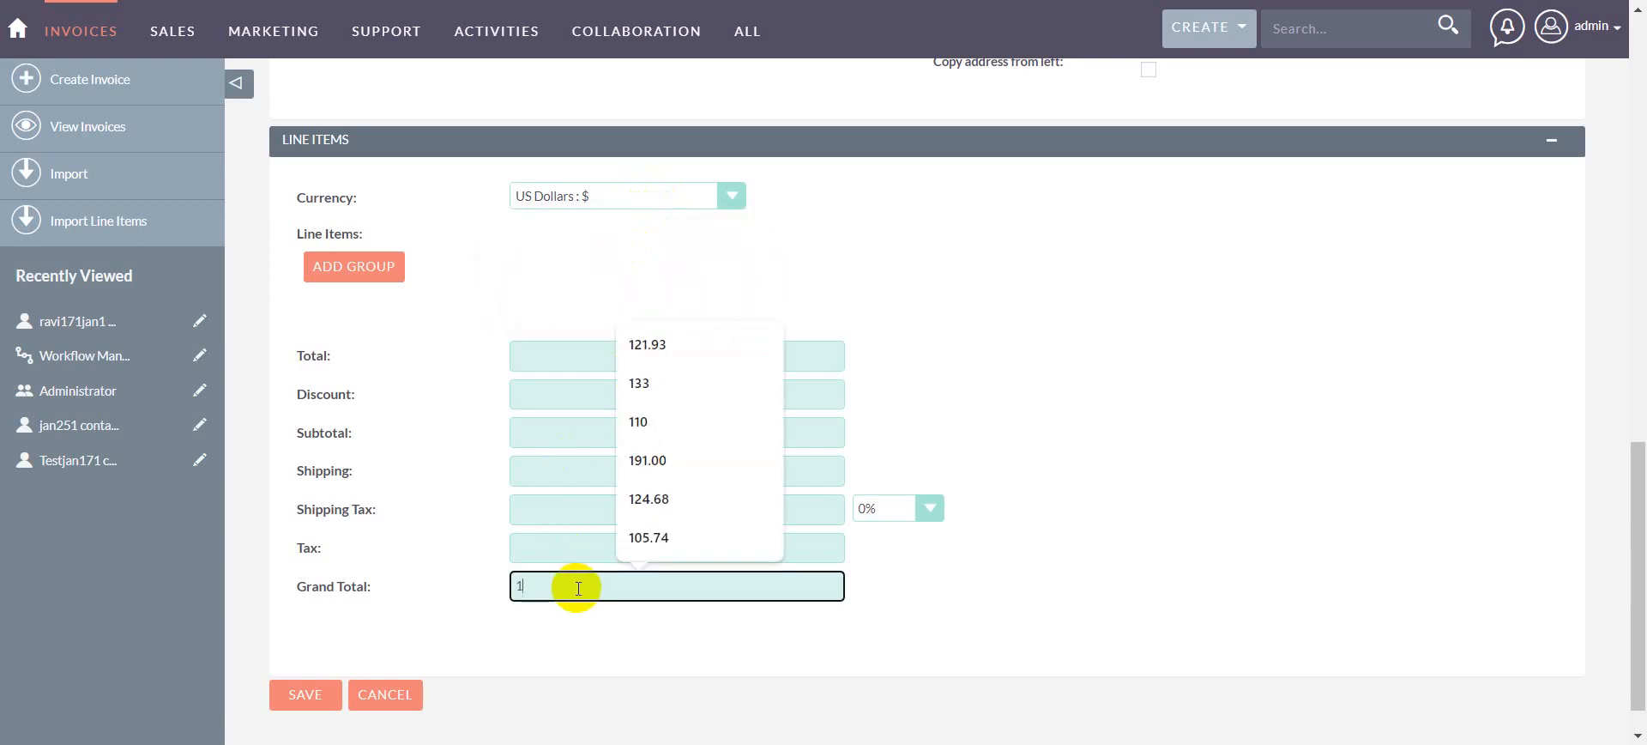
type("00")
left_click(292, 697)
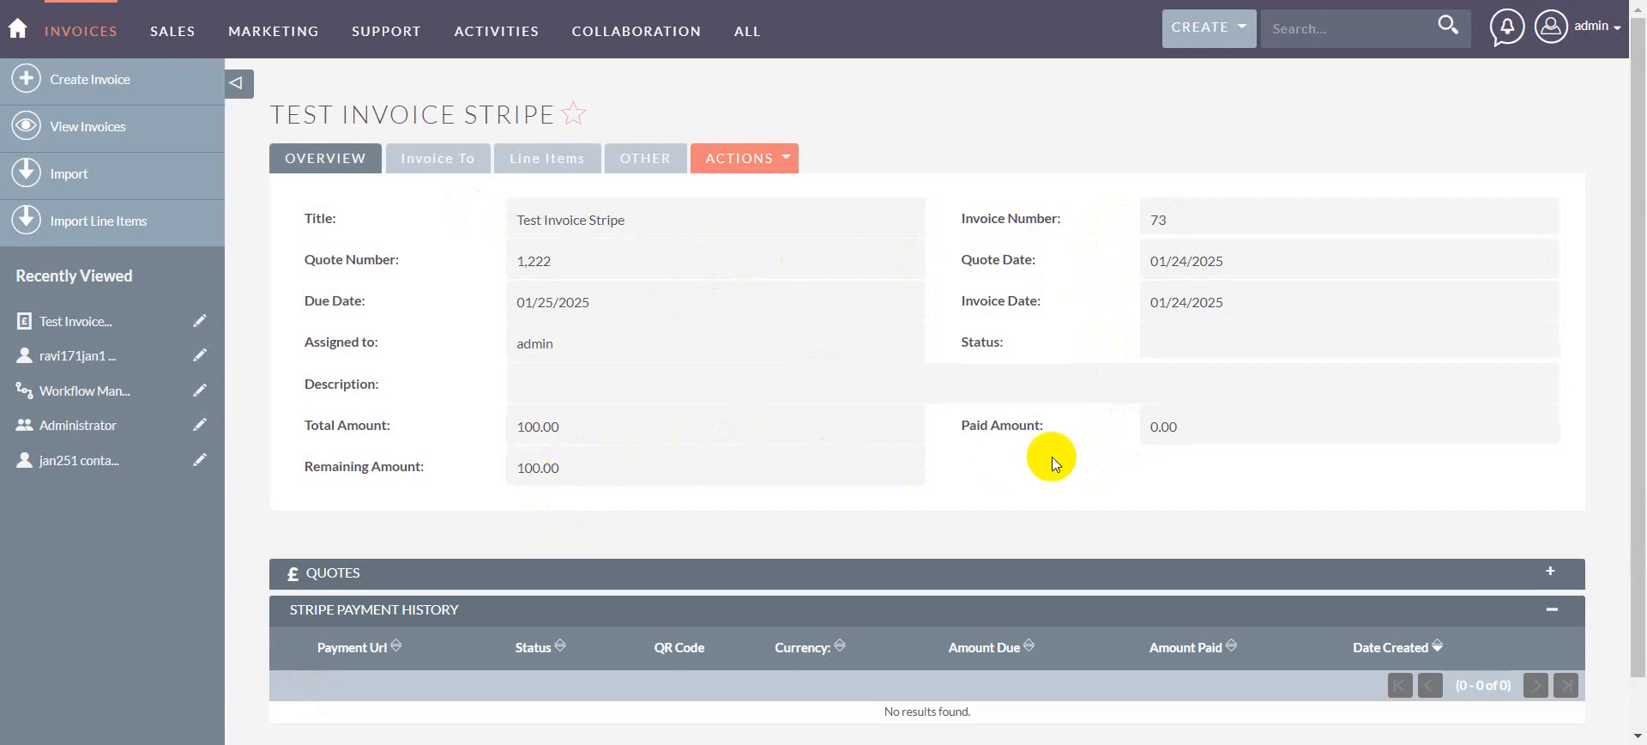
- Start generating a payment link and QR code for the invoice, with the payment amount set to 30
scroll(1052, 456, "down", 2)
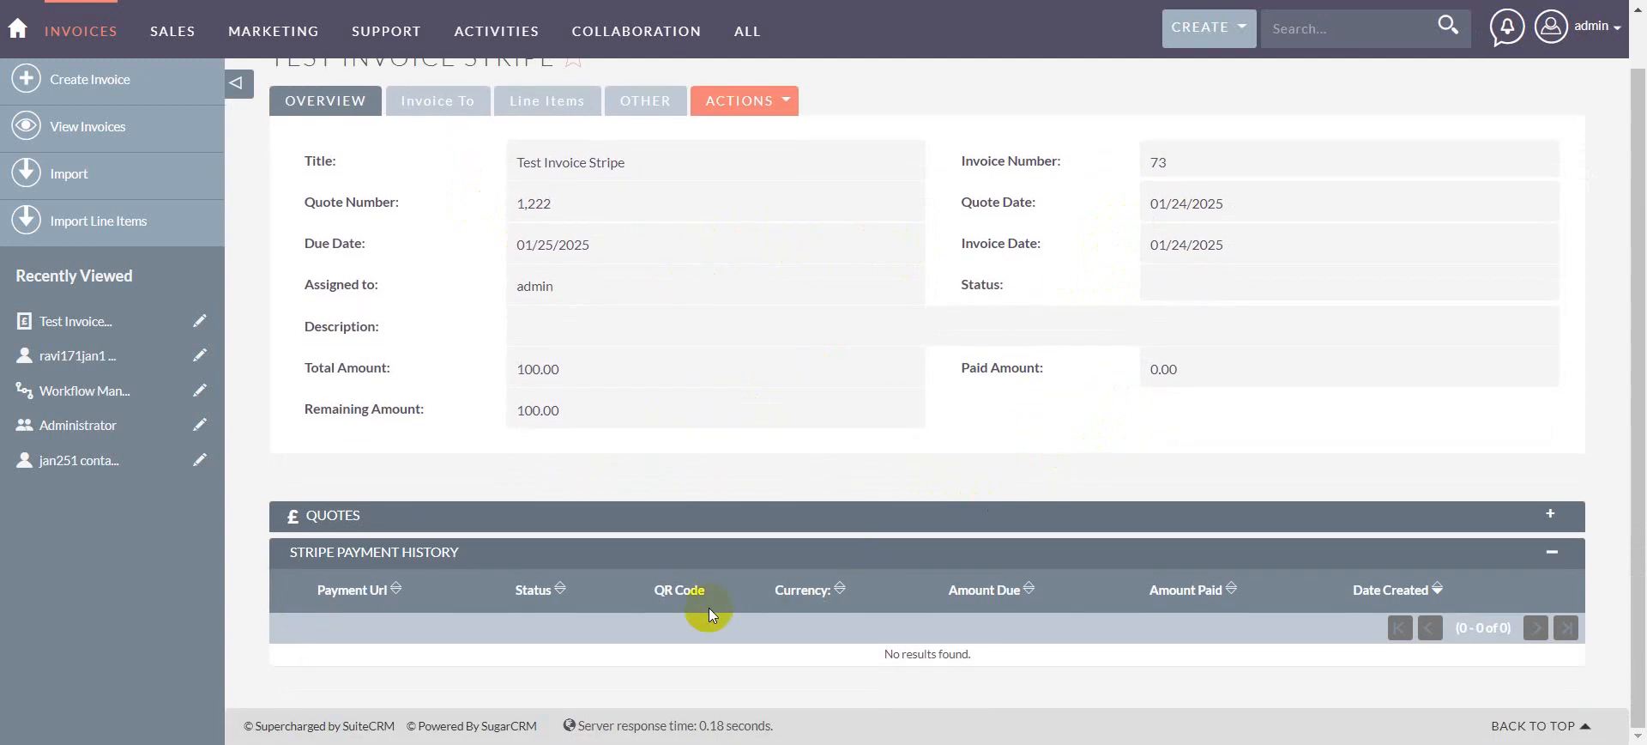
left_click(720, 110)
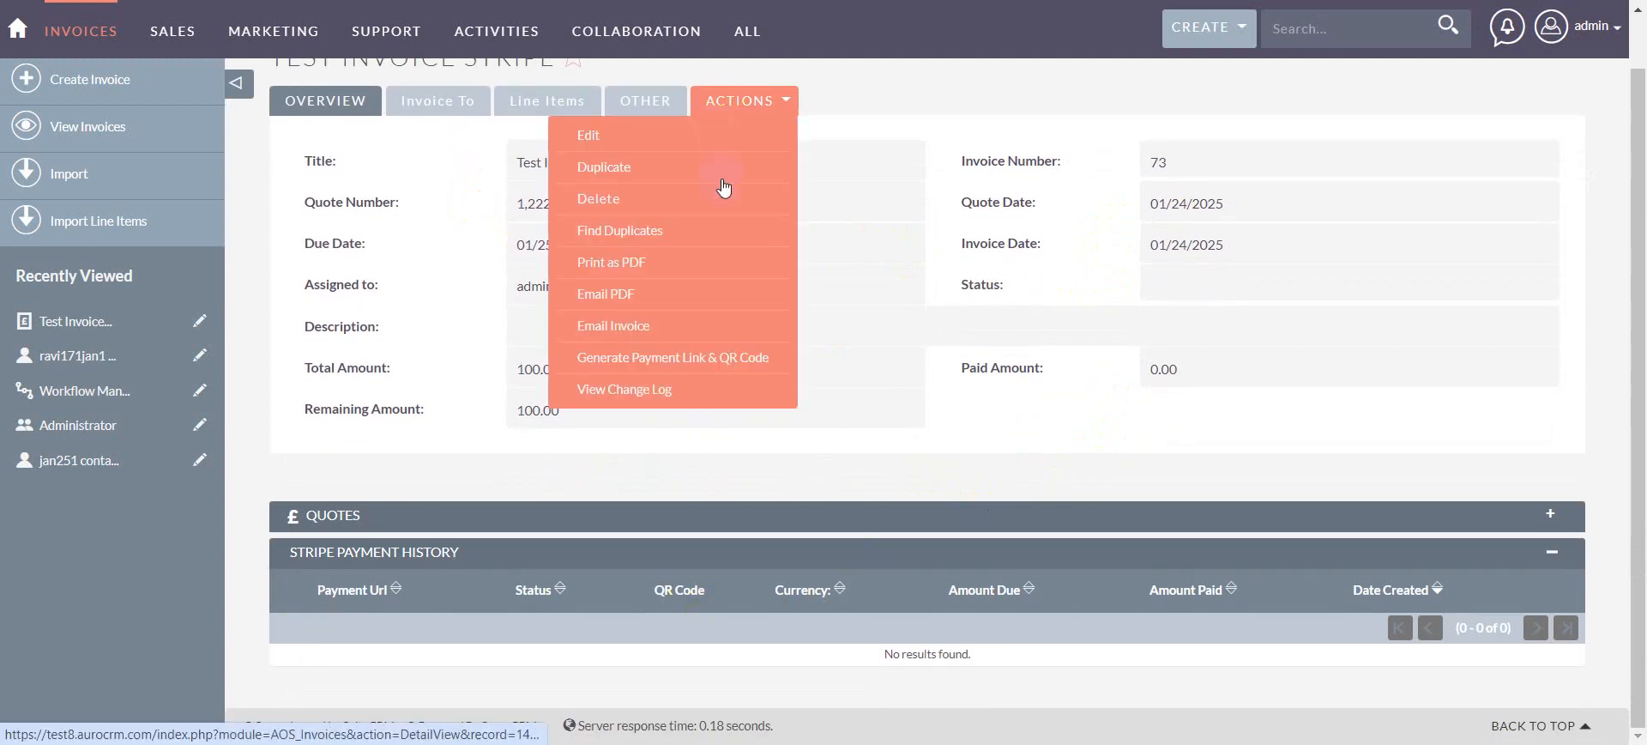
left_click(673, 352)
left_click(792, 326)
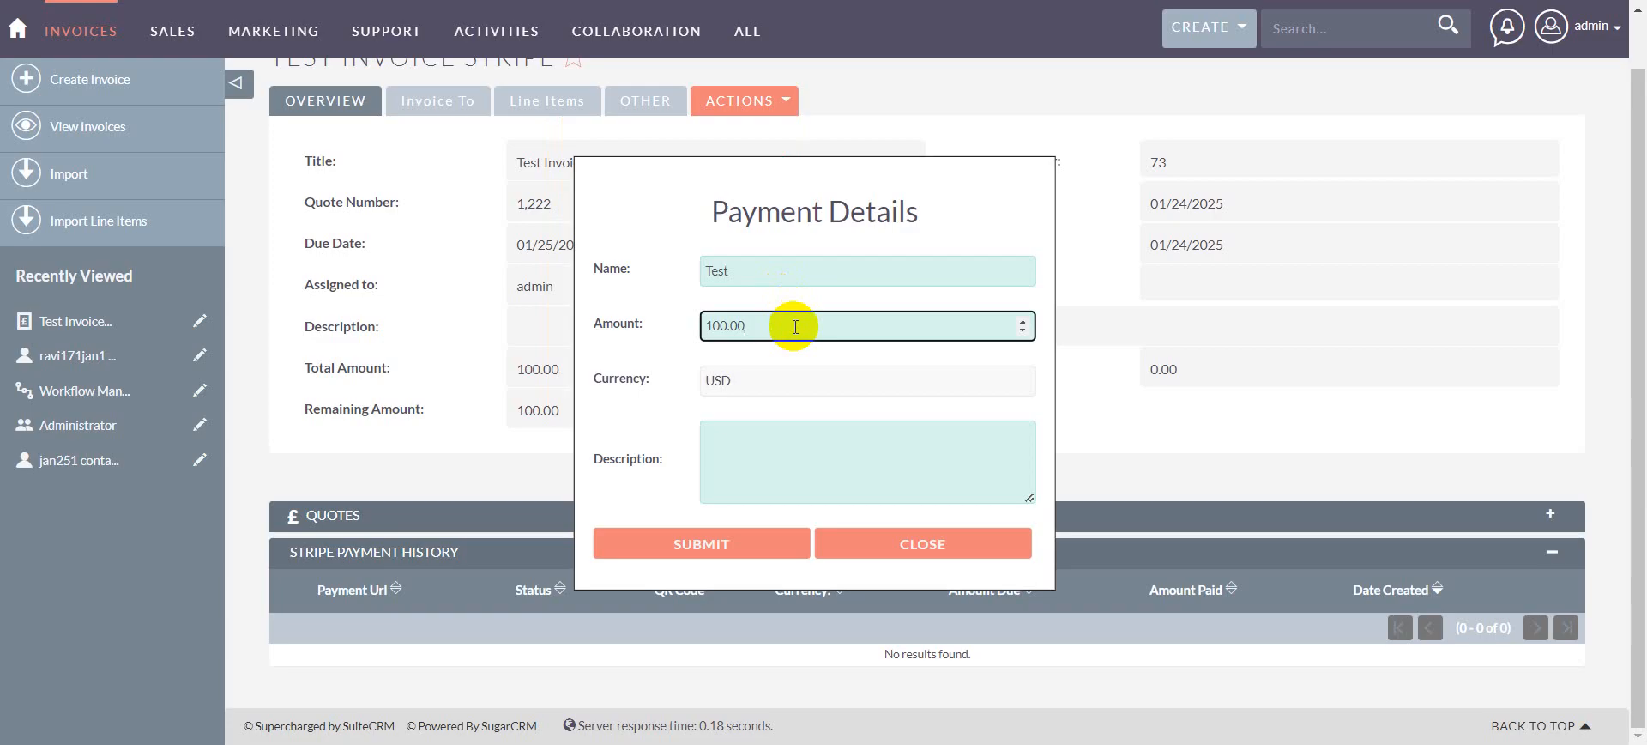
left_click_drag(795, 326, 686, 334)
type("30")
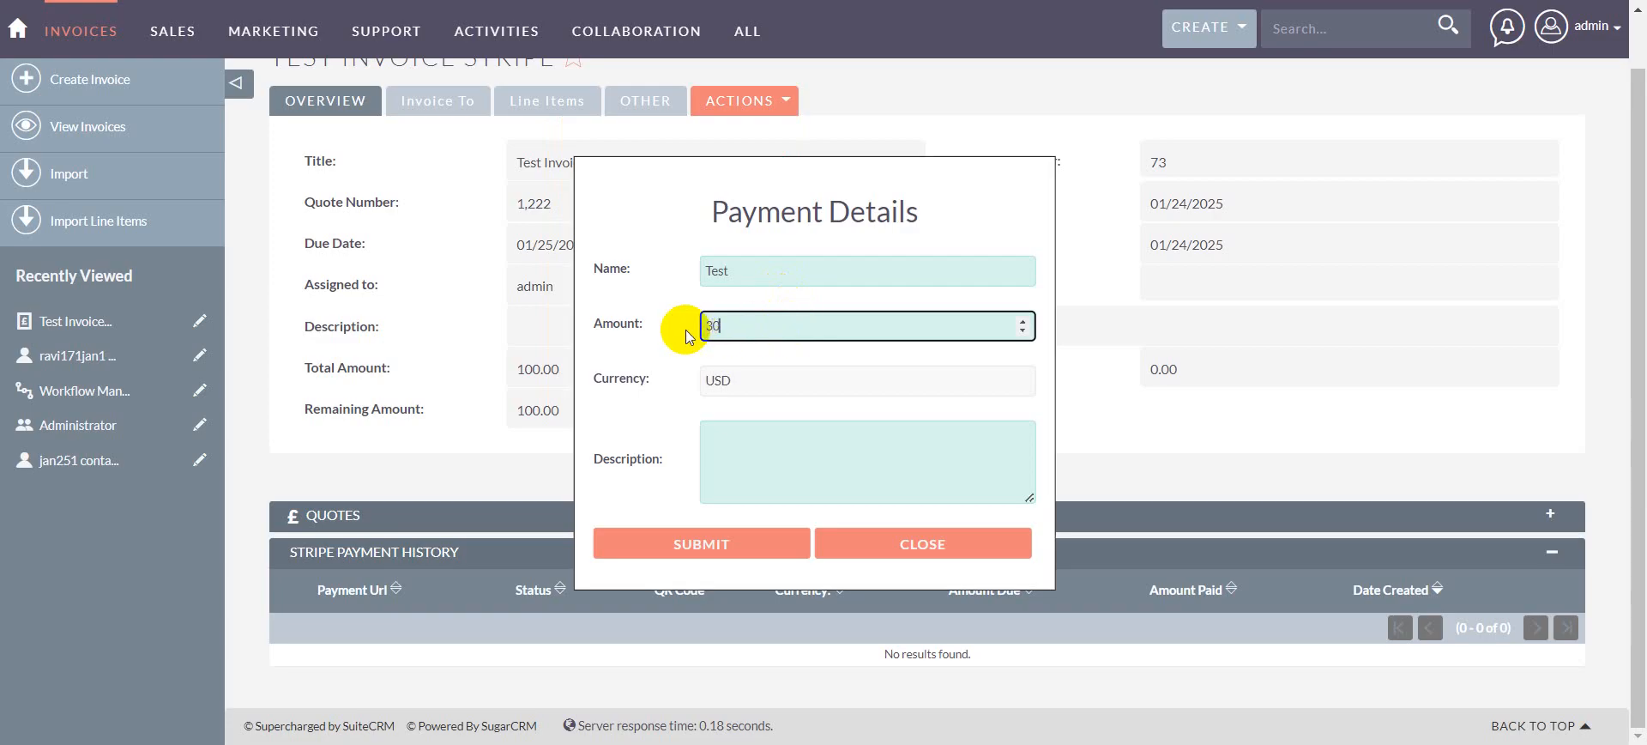
- Add the description Test to the payment details and submit them to generate the link and QR code
left_click(733, 549)
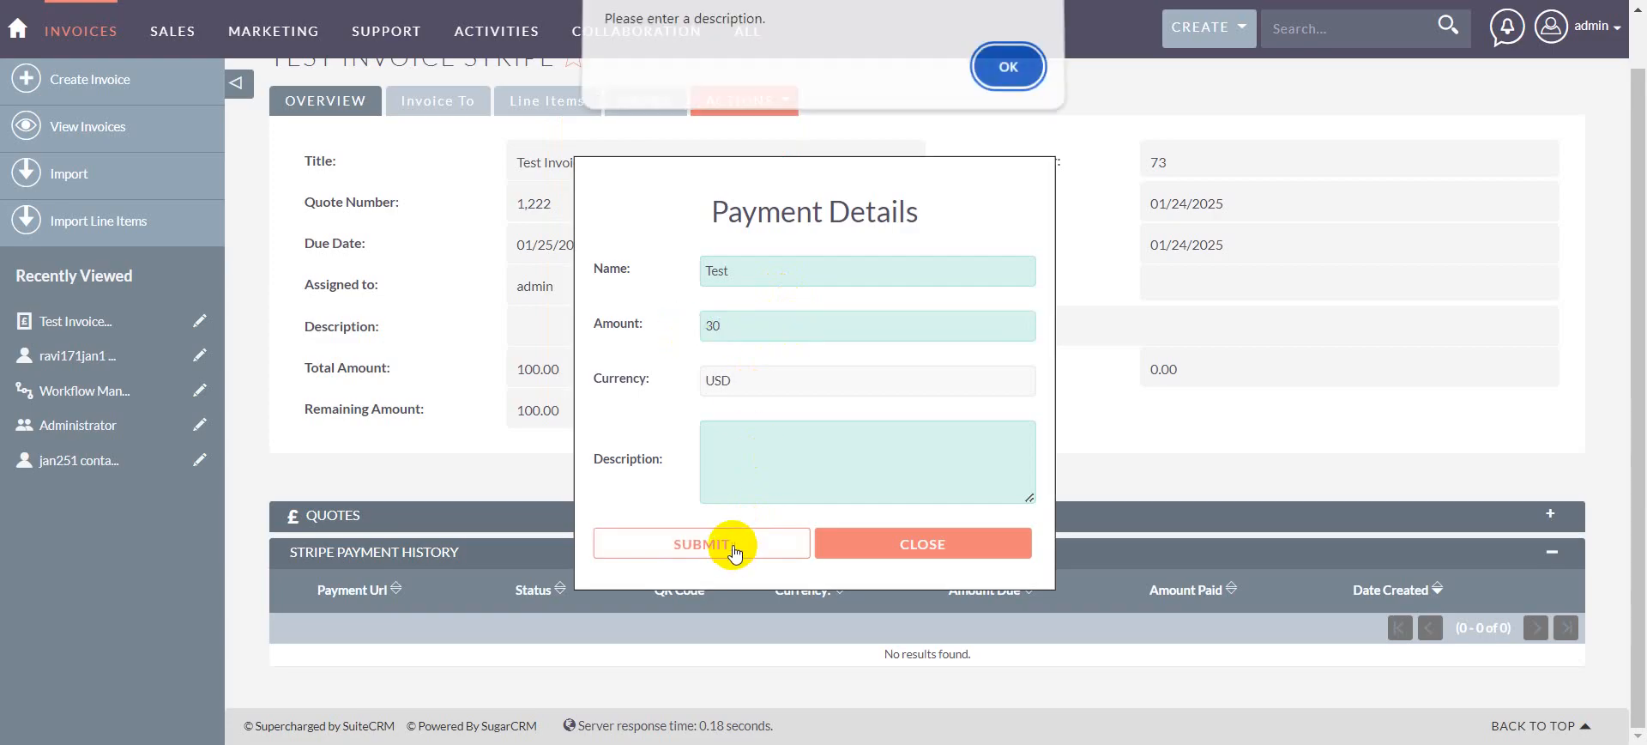
left_click(1003, 70)
left_click(779, 453)
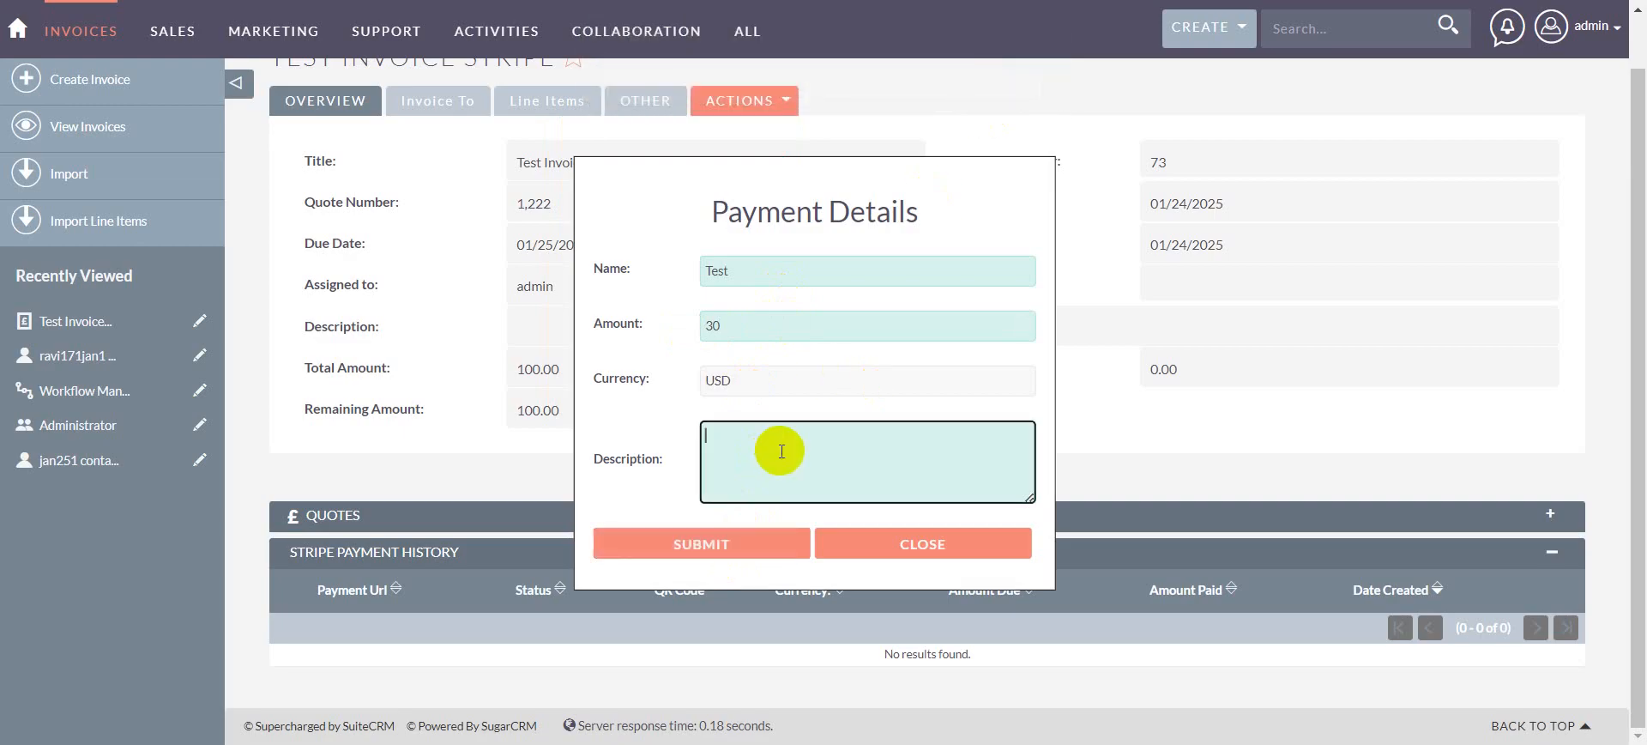
type("Test")
left_click(712, 542)
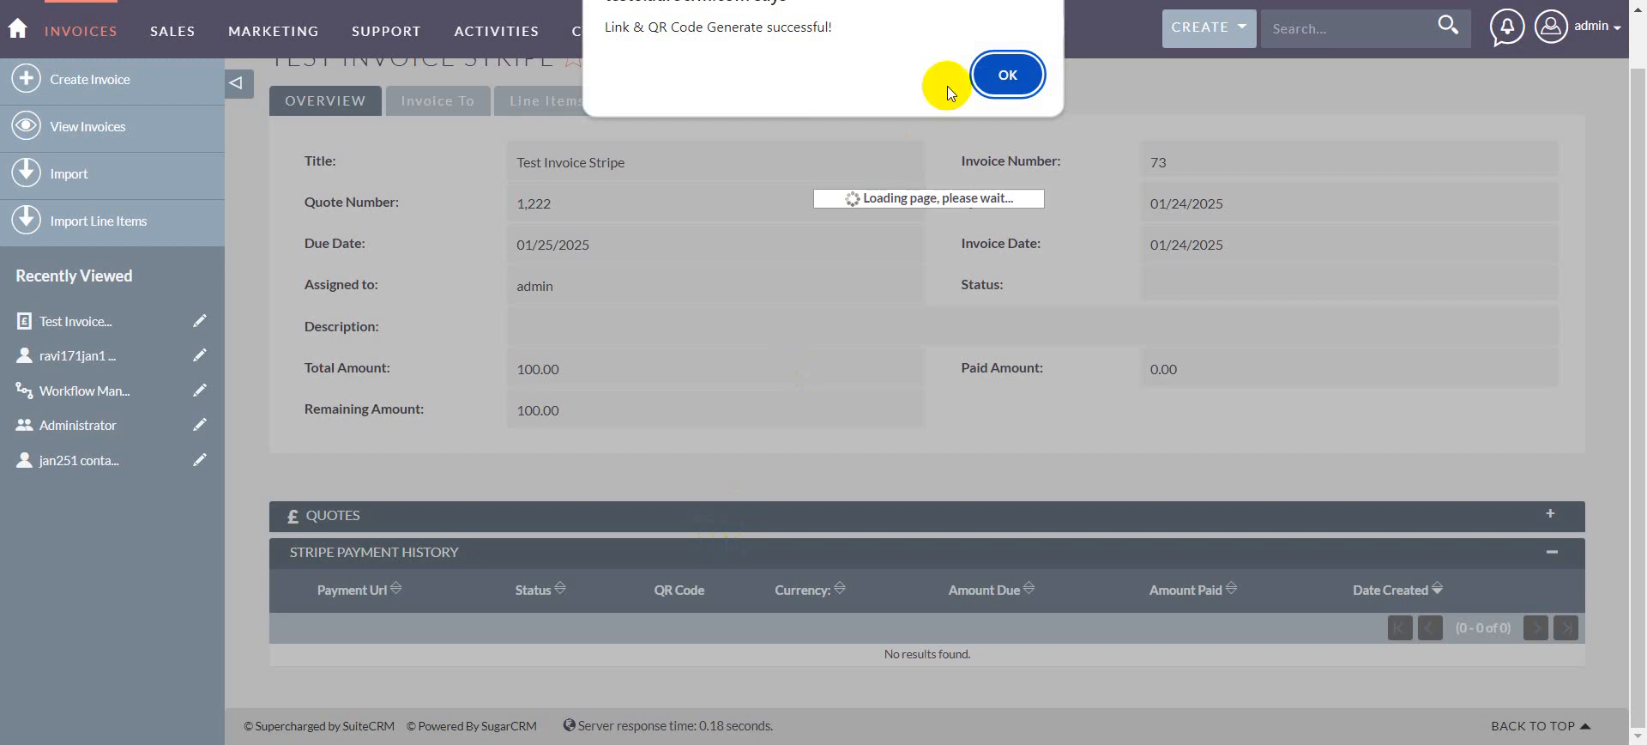
left_click(995, 80)
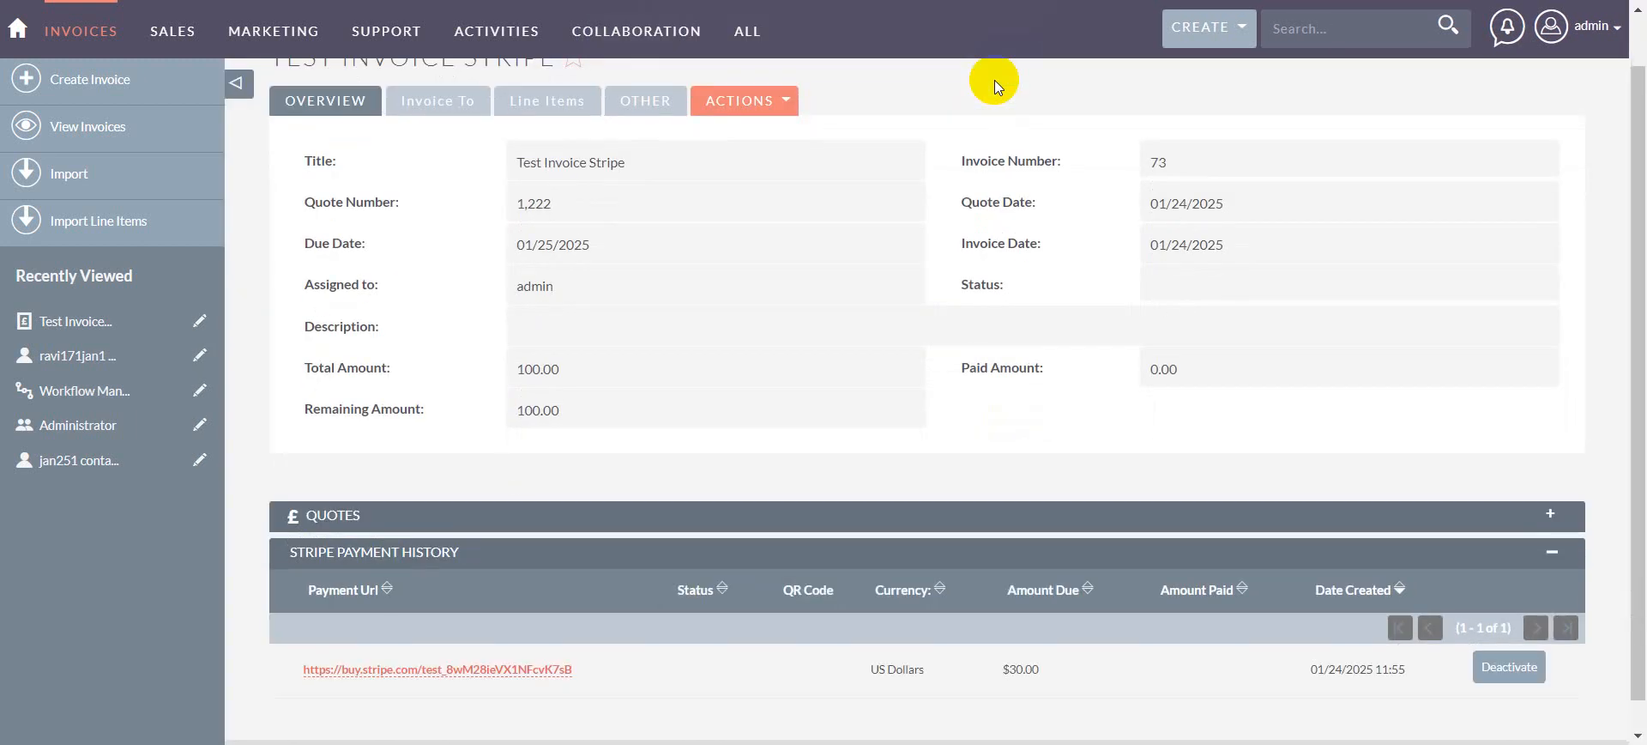
- Open the generated payment link on Stripe and view its checkout form with the US dollar amount selected
scroll(1067, 525, "down", 1)
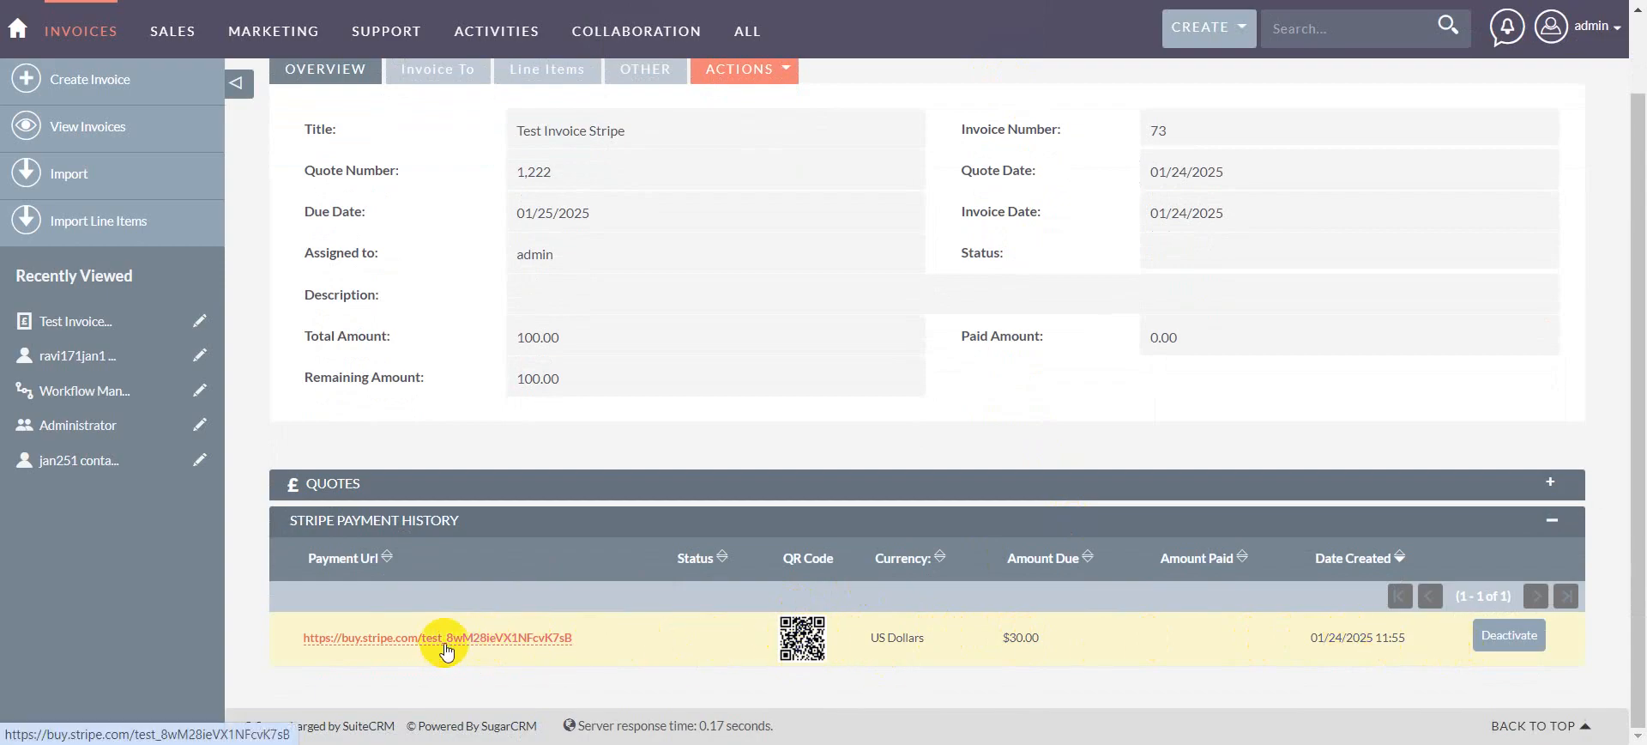
key("ctrl+Tab")
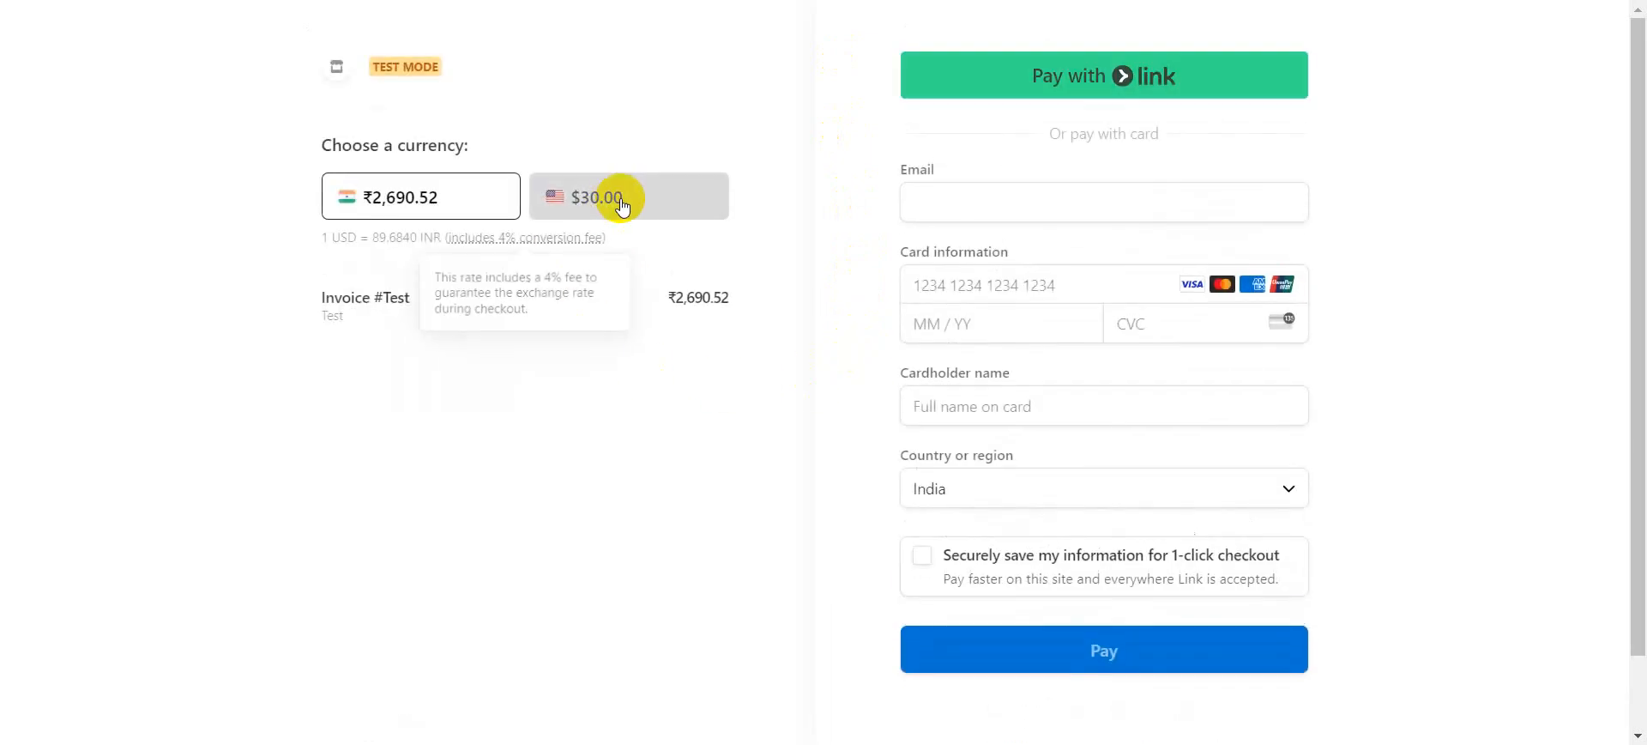
left_click(622, 204)
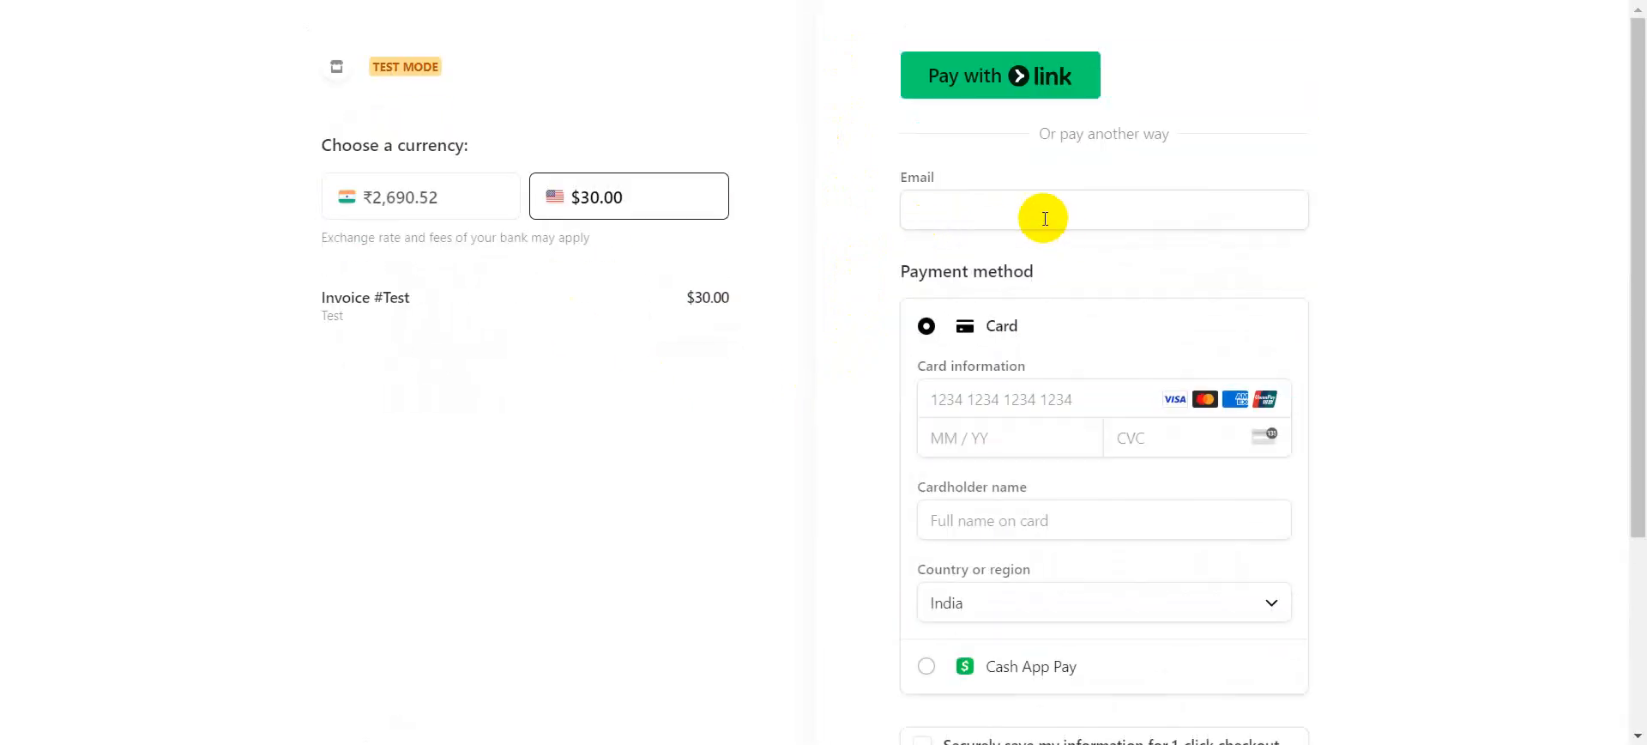
left_click(1045, 218)
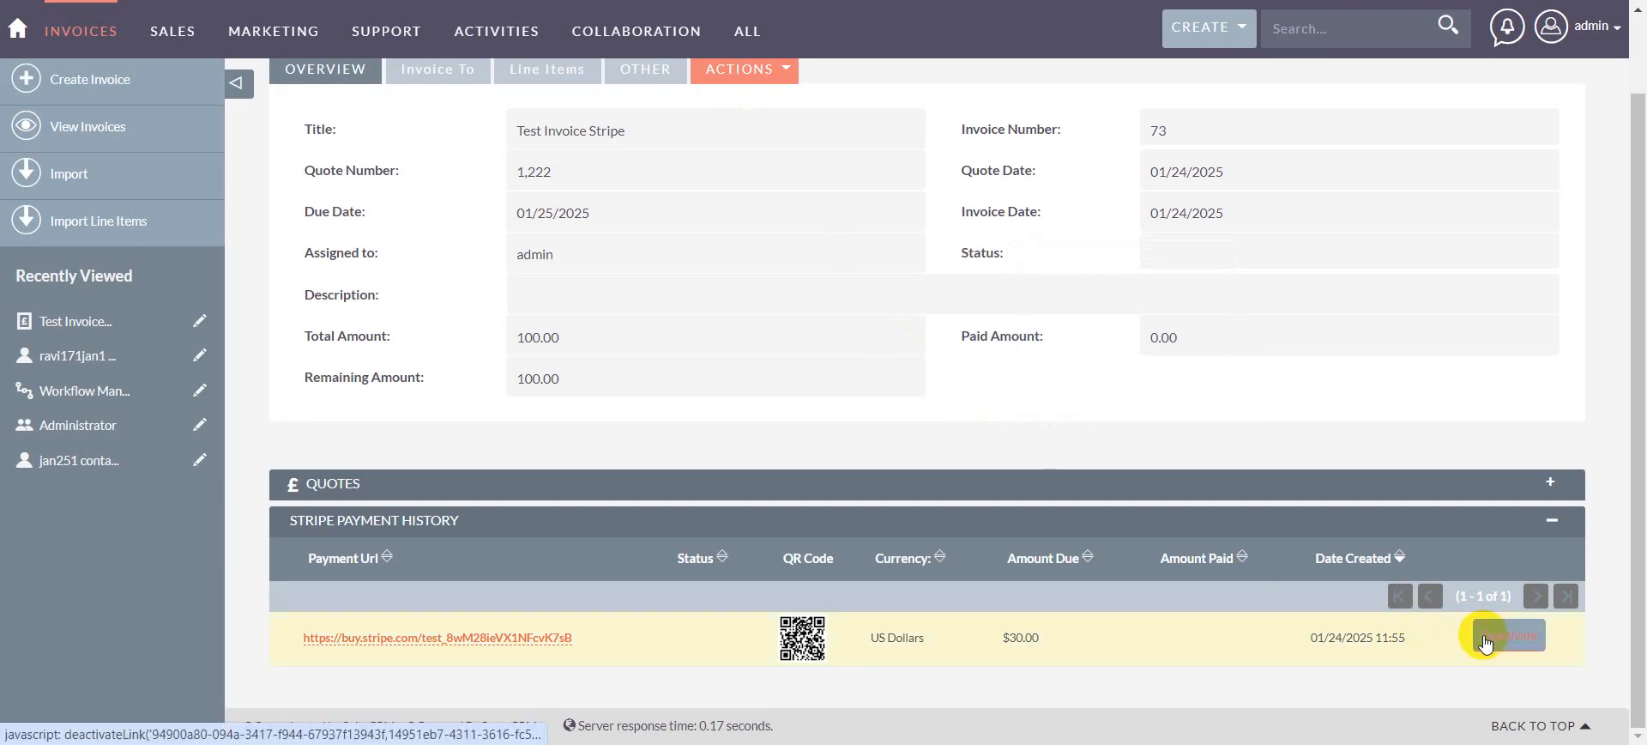
- Deactivate the invoice's payment link in SuiteCRM's Stripe payment history and activate it again
left_click(1486, 639)
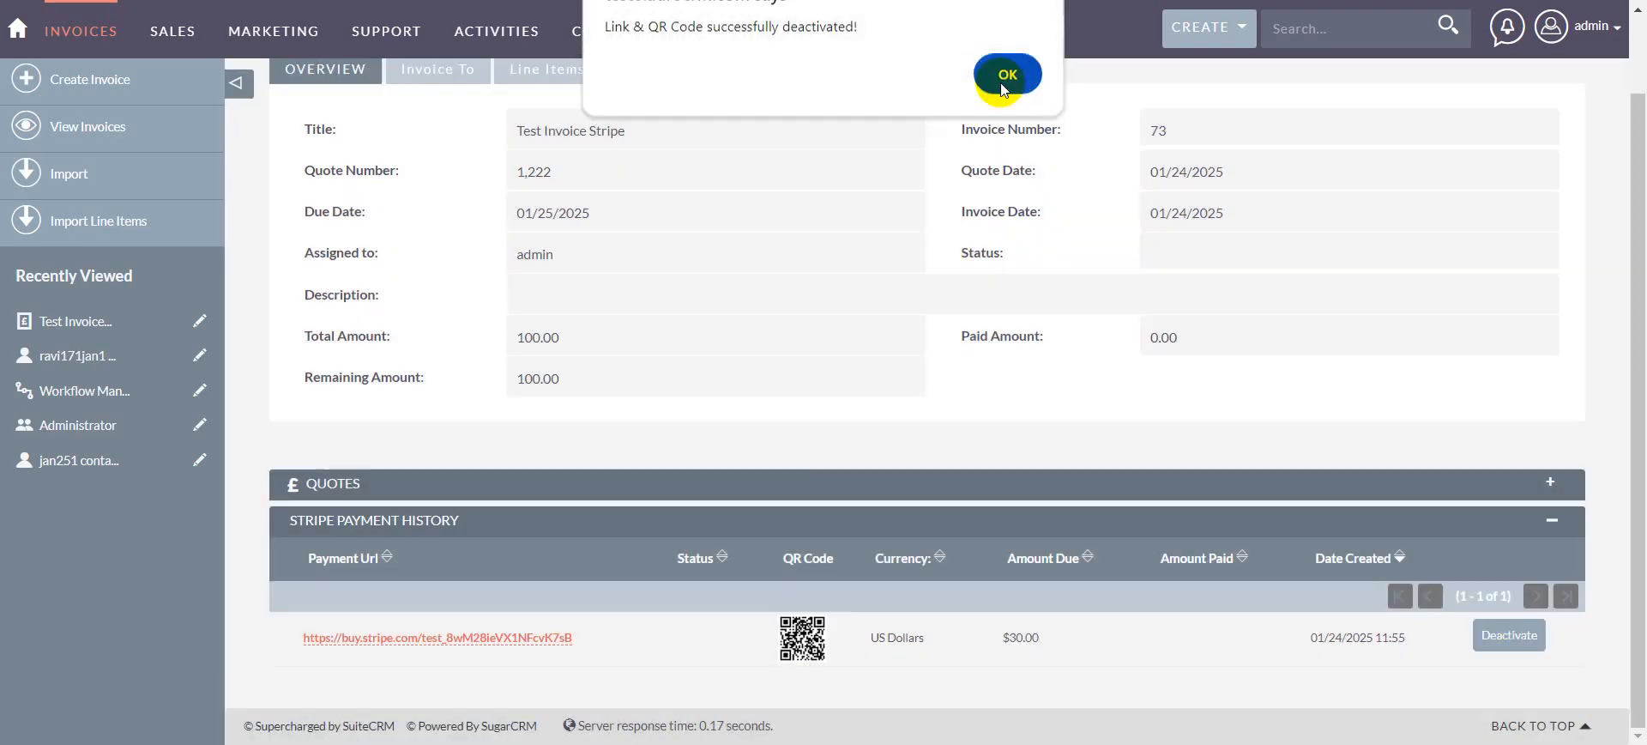
left_click(1006, 75)
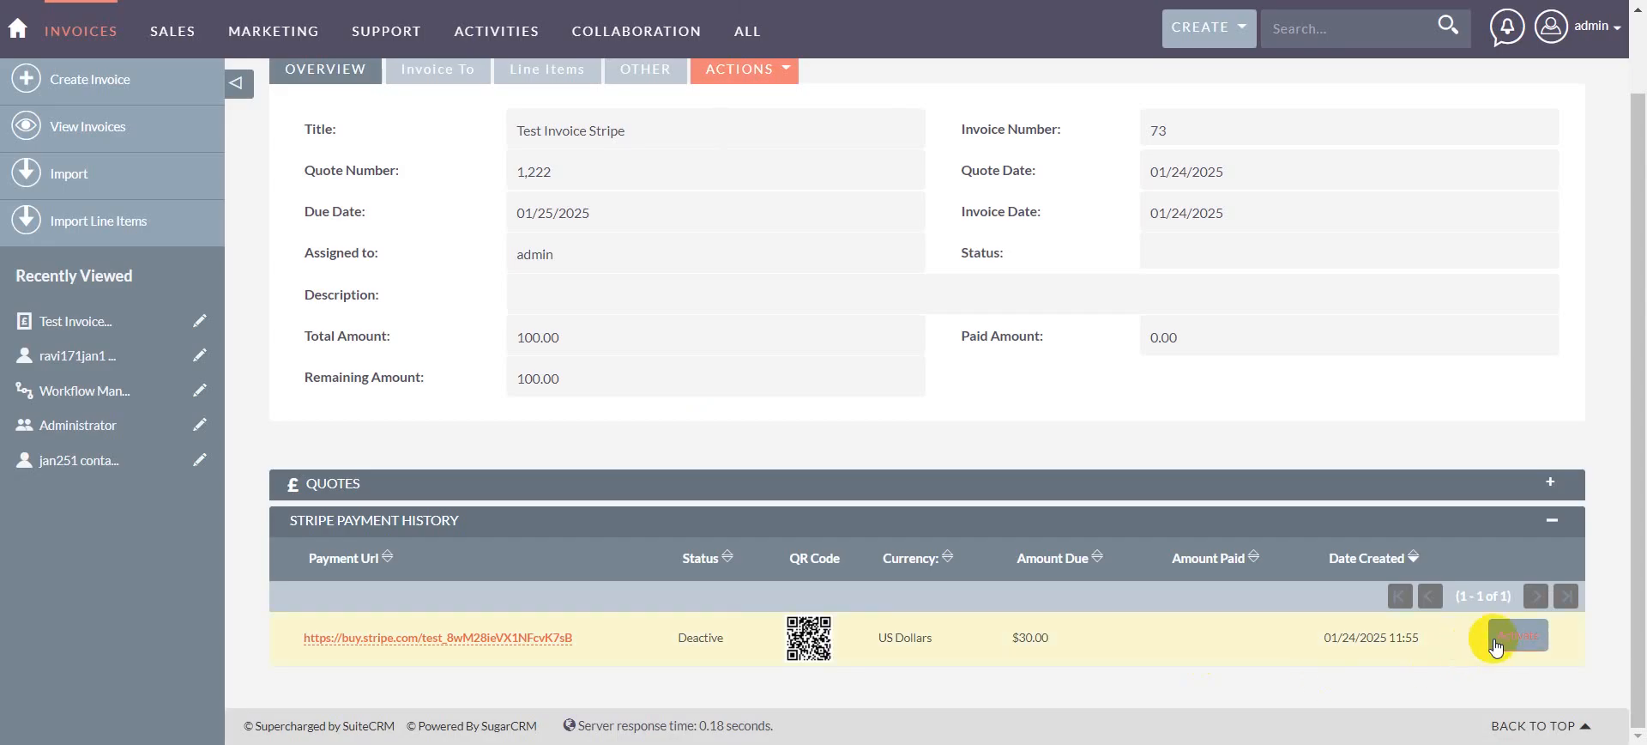
left_click(1494, 639)
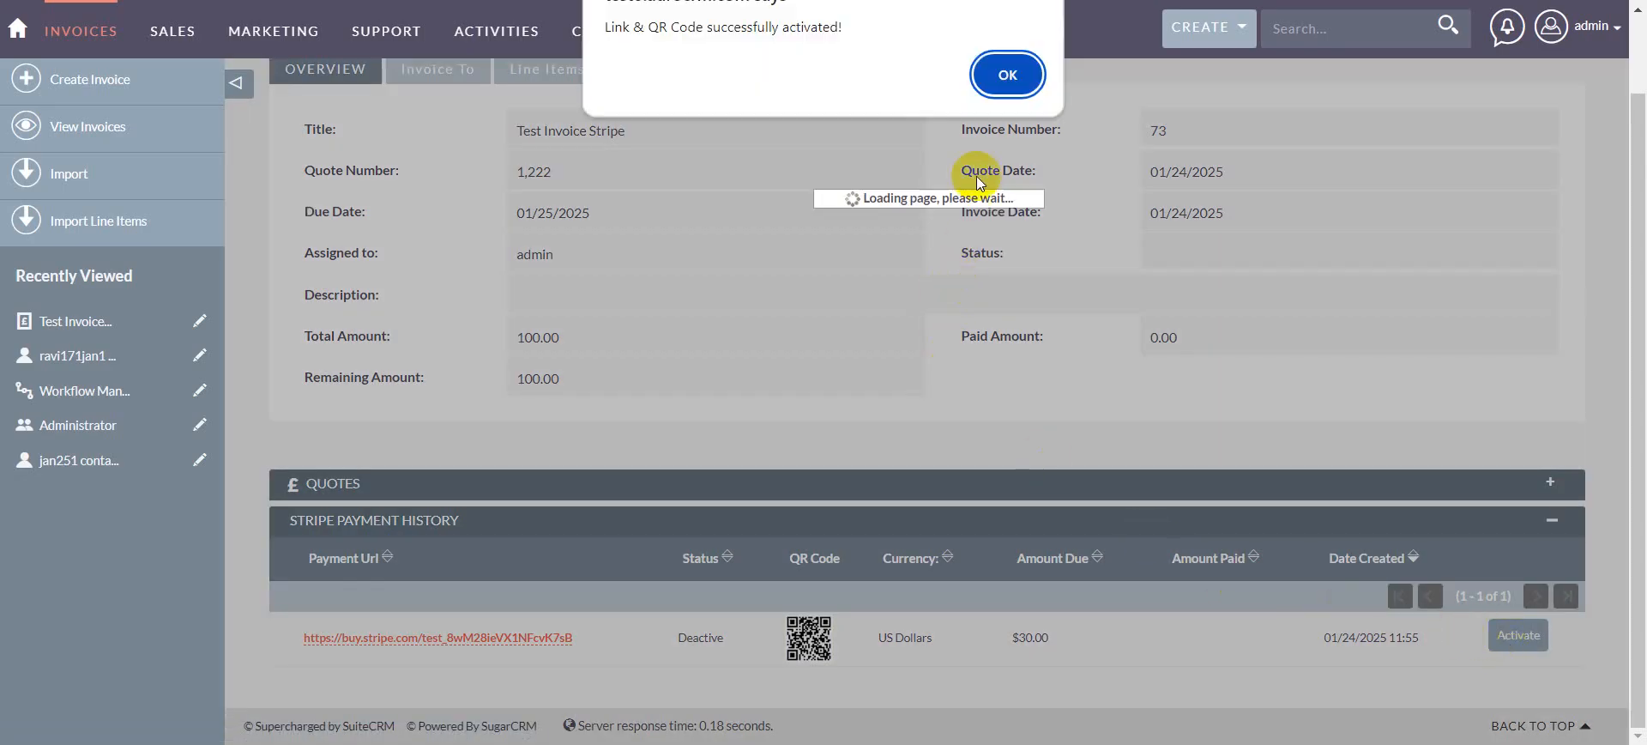
left_click(1008, 74)
scroll(978, 601, "down", 1)
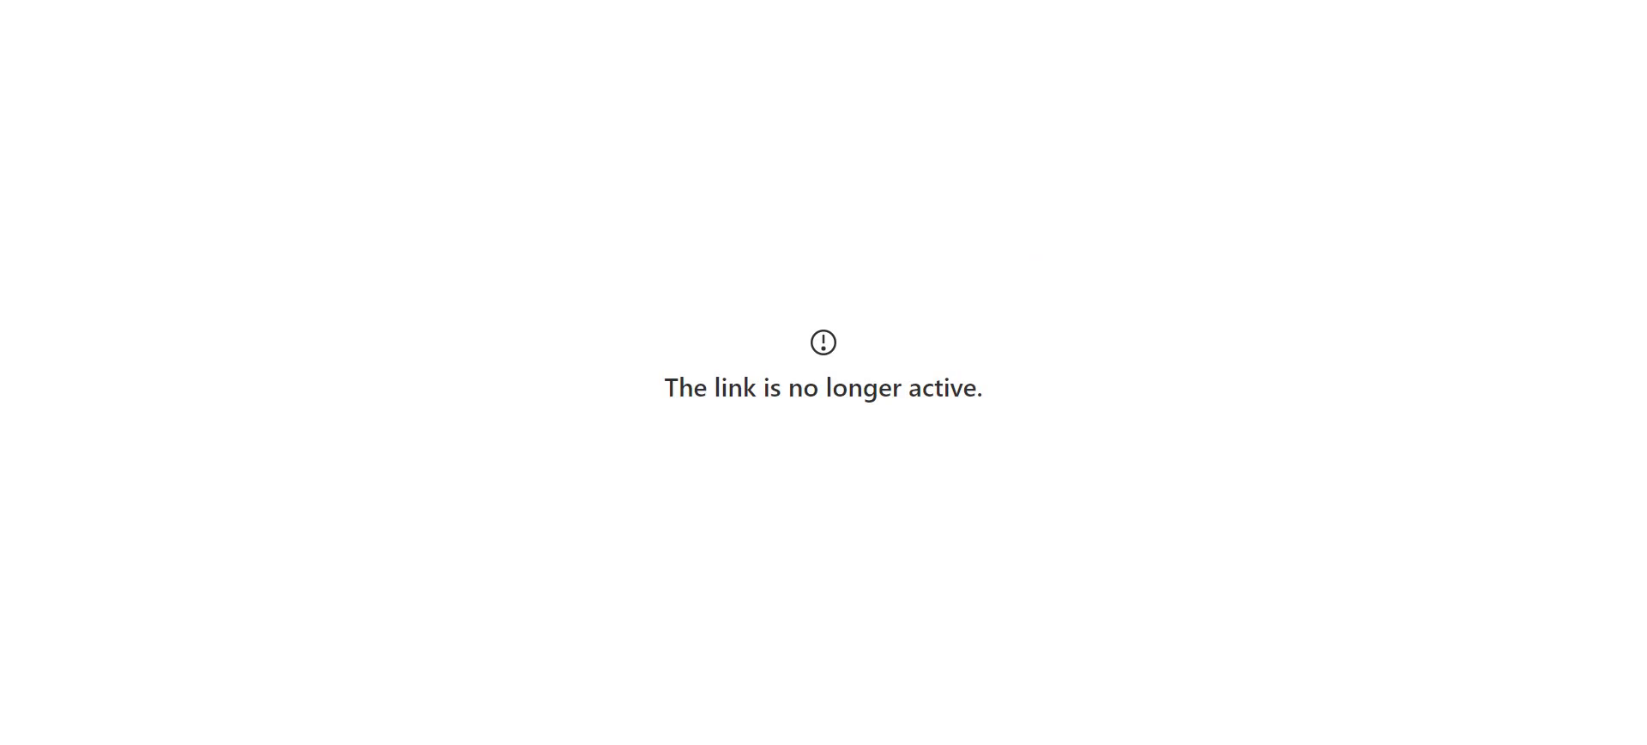
- Reload the Stripe checkout page, choose to pay $30.00 in US dollars, and fill in the payer's e-mail
key("F5")
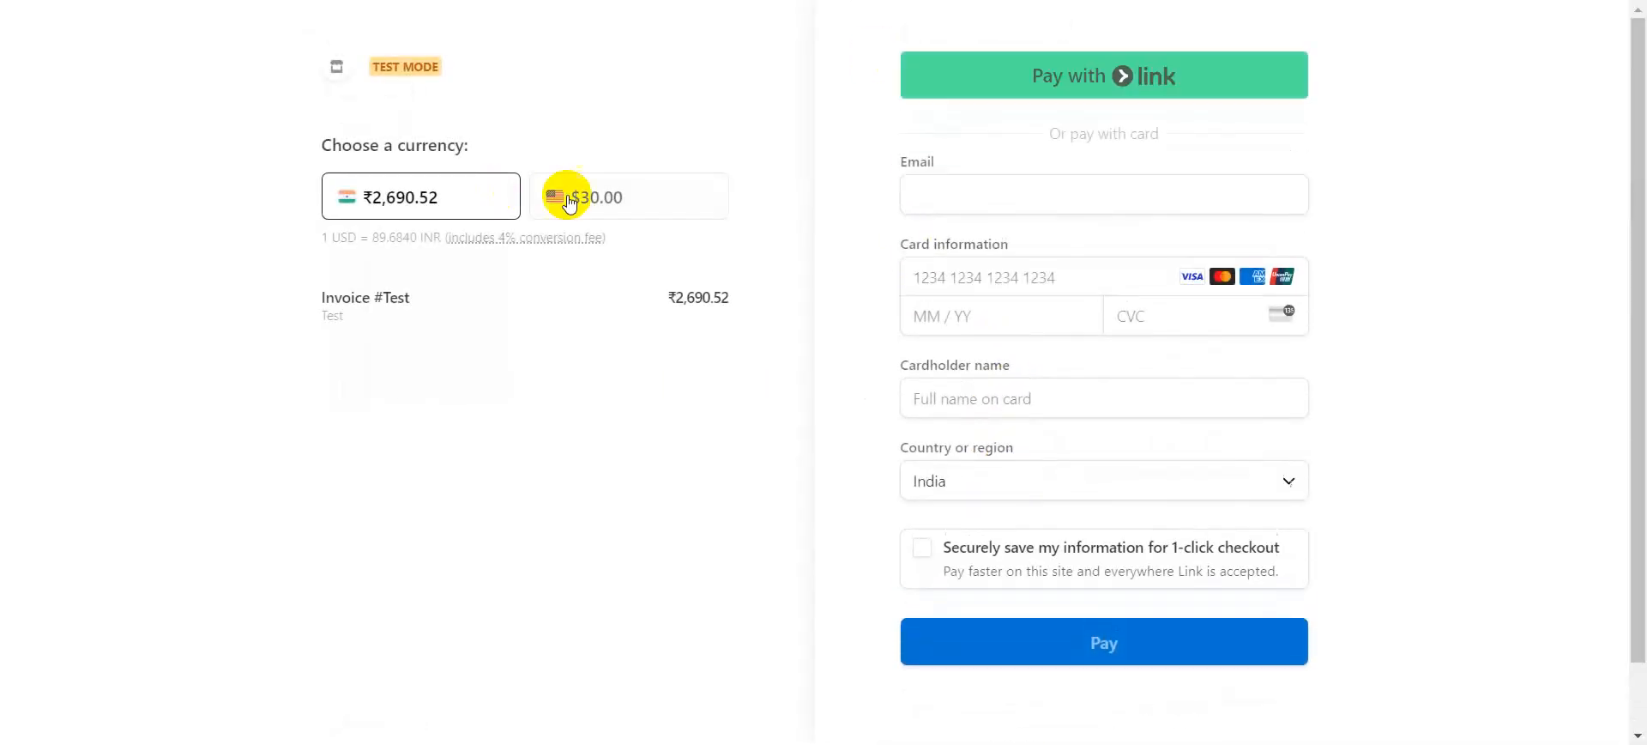
left_click(559, 215)
left_click(1000, 214)
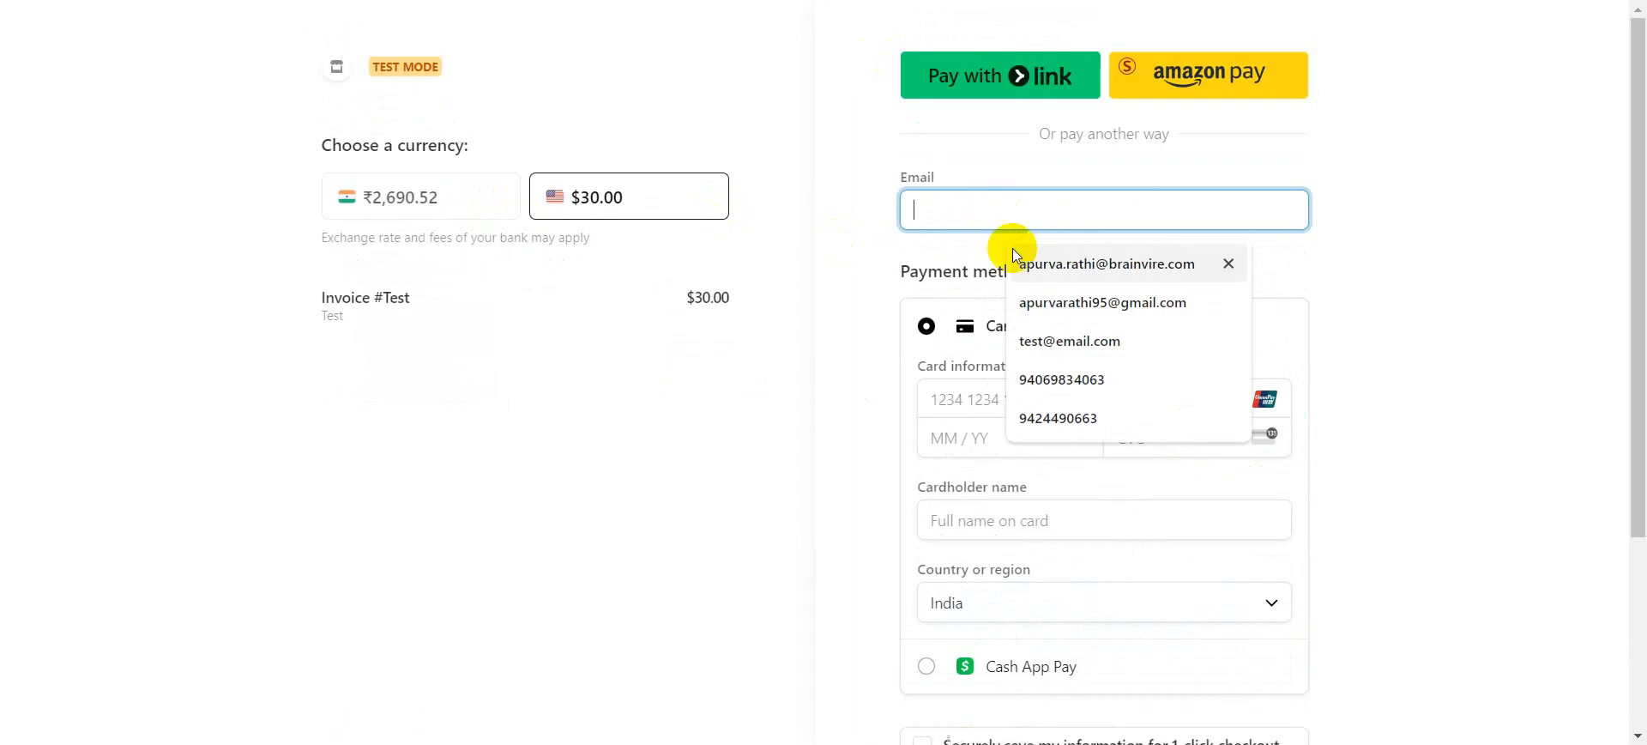
left_click(1038, 340)
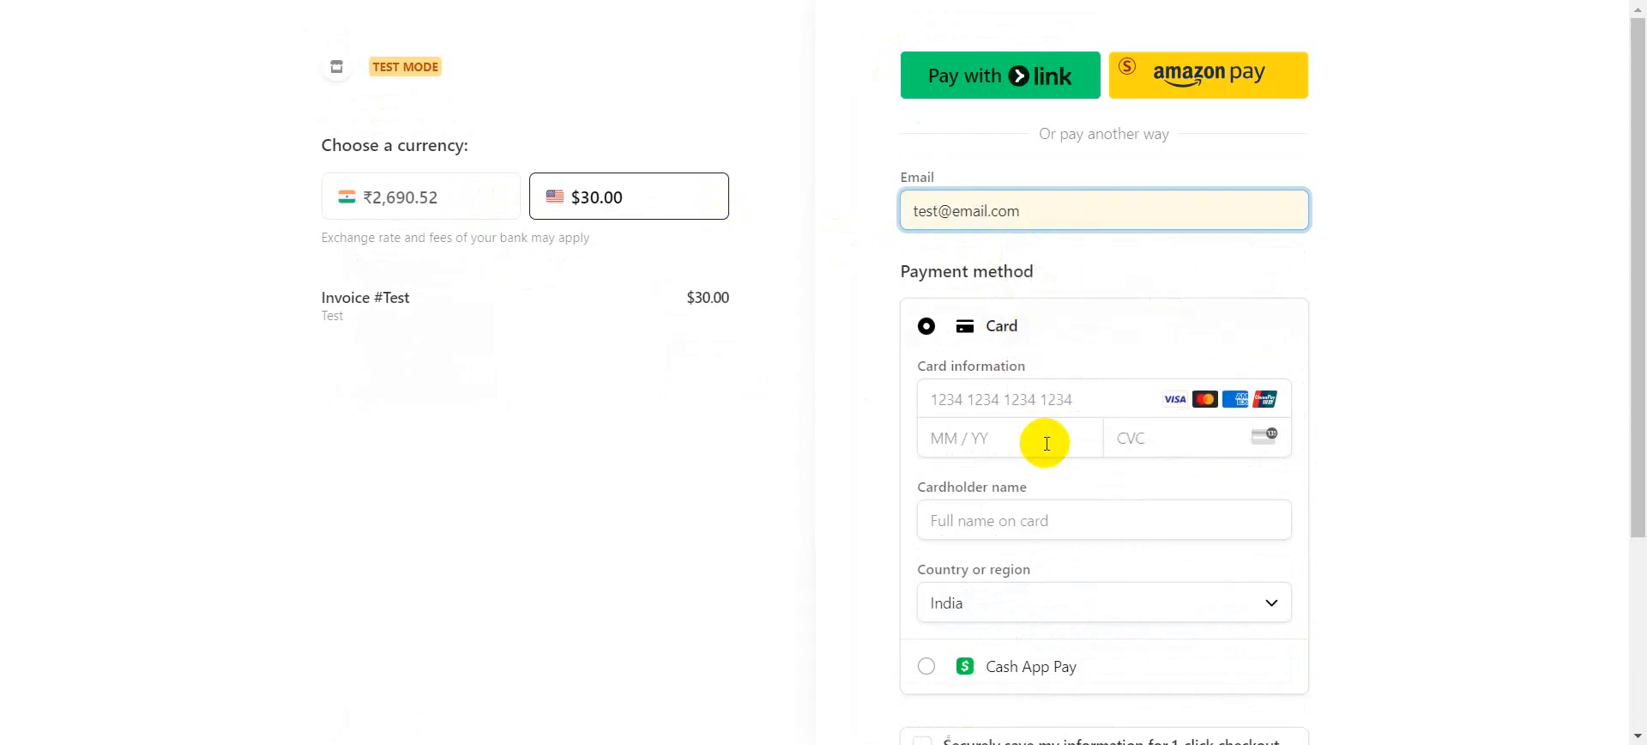
- Enter the test card's number, expiry date and CVC in the card information
scroll(985, 210, "down", 3)
left_click(977, 184)
type("4")
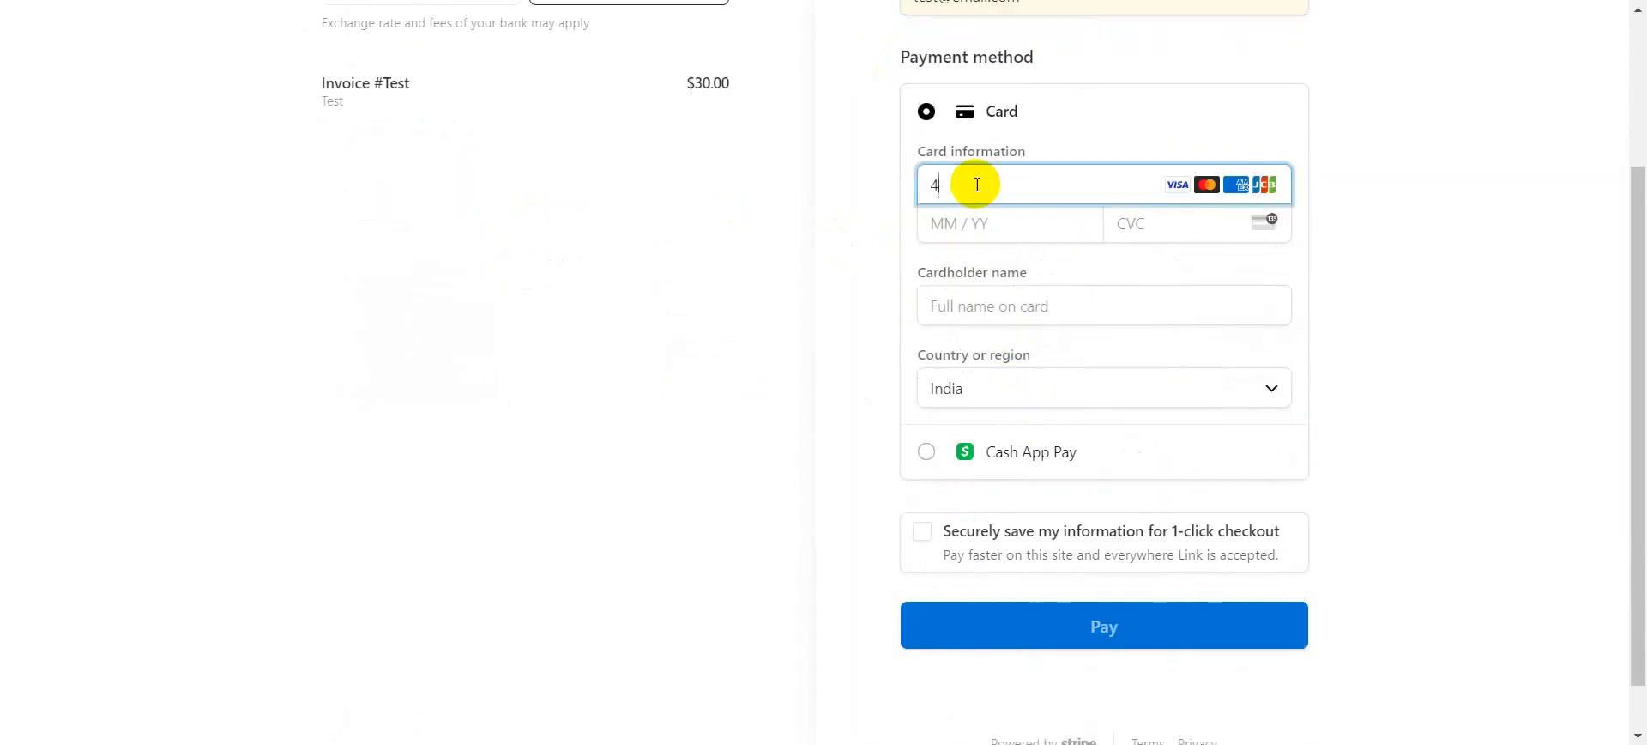
type("242 4242 4242 4242")
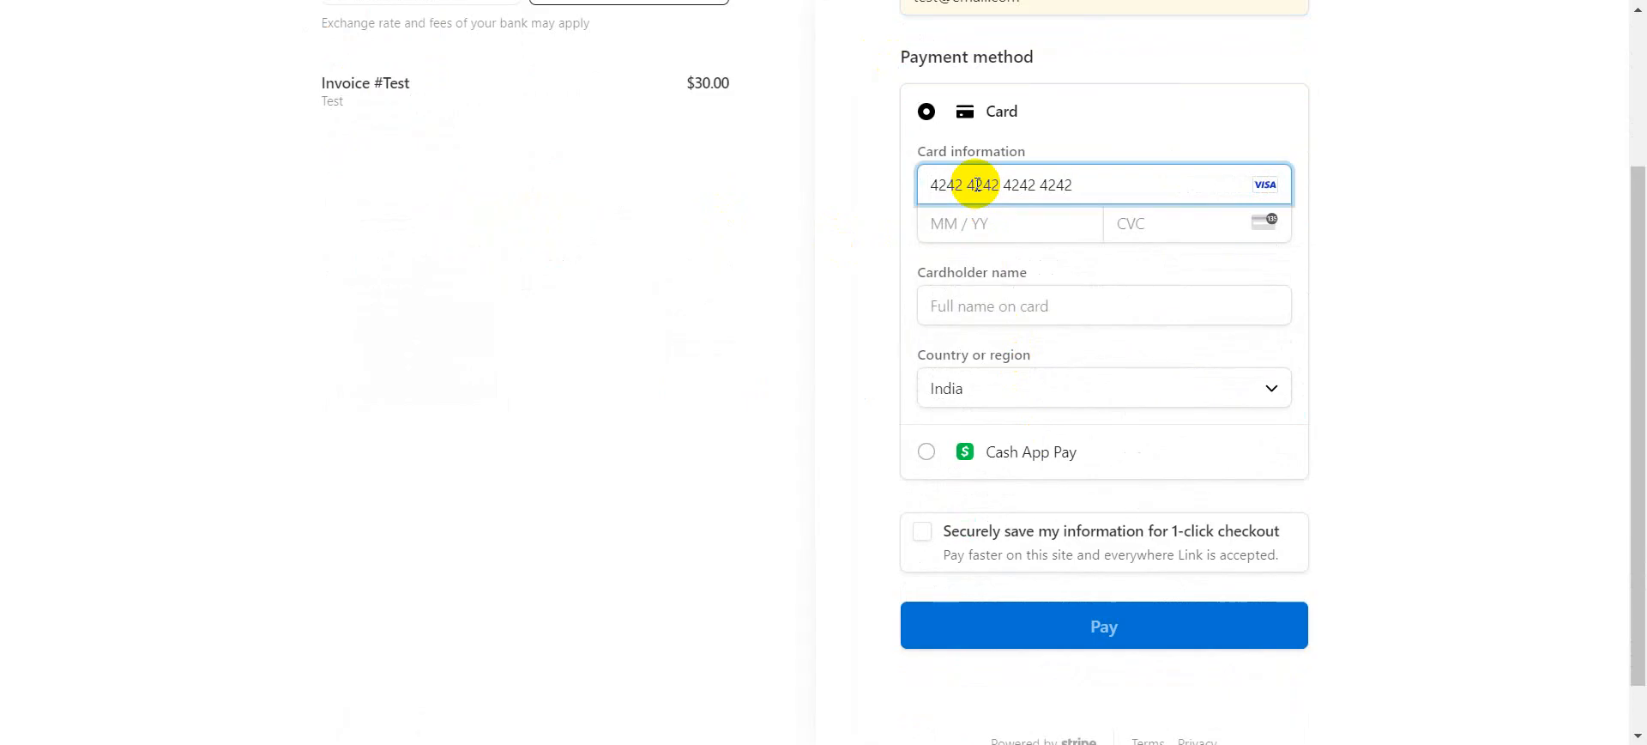
left_click(941, 225)
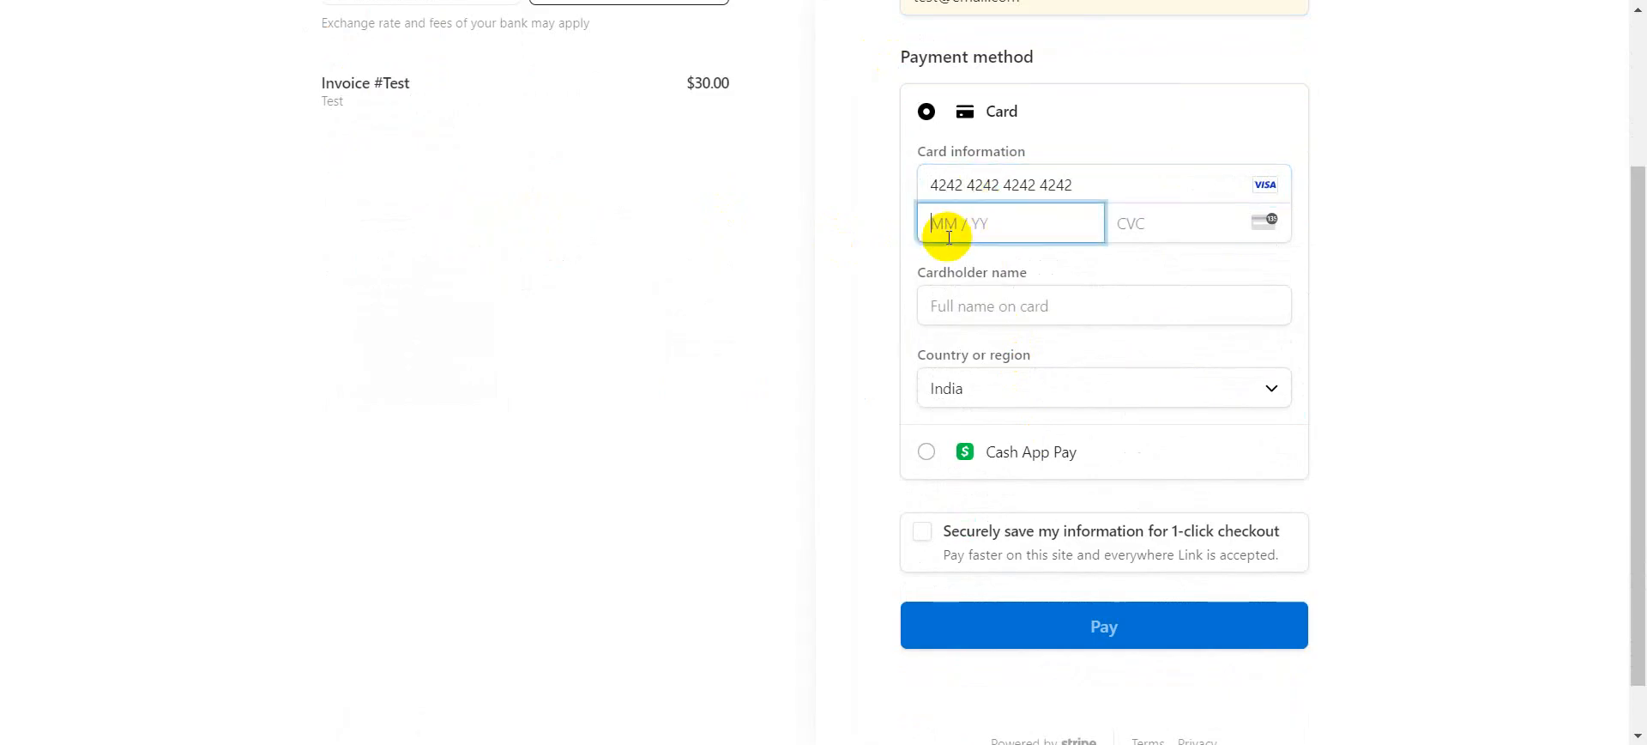
type("11 / ")
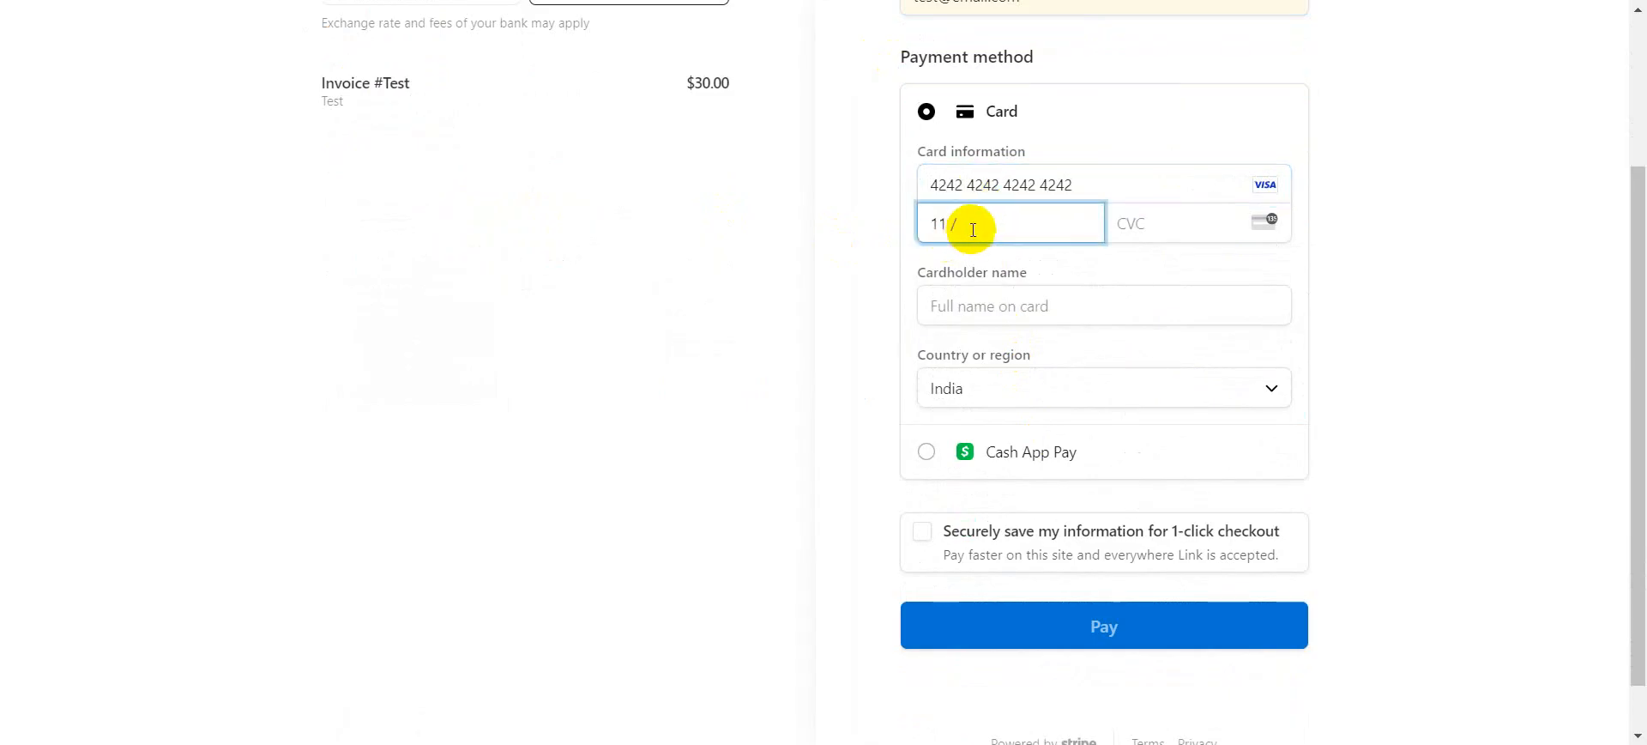
type("56")
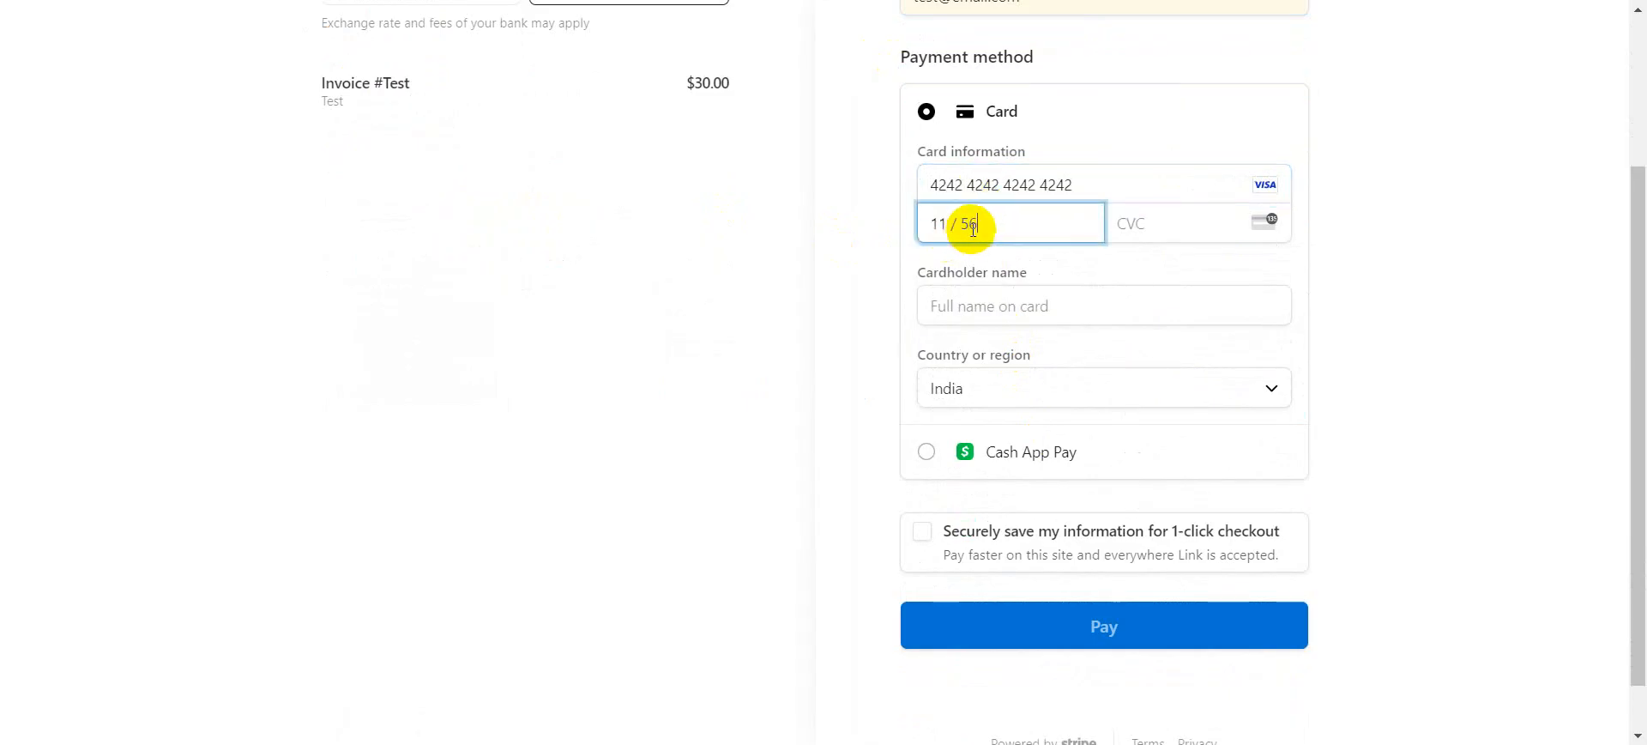
left_click(1149, 224)
type("123")
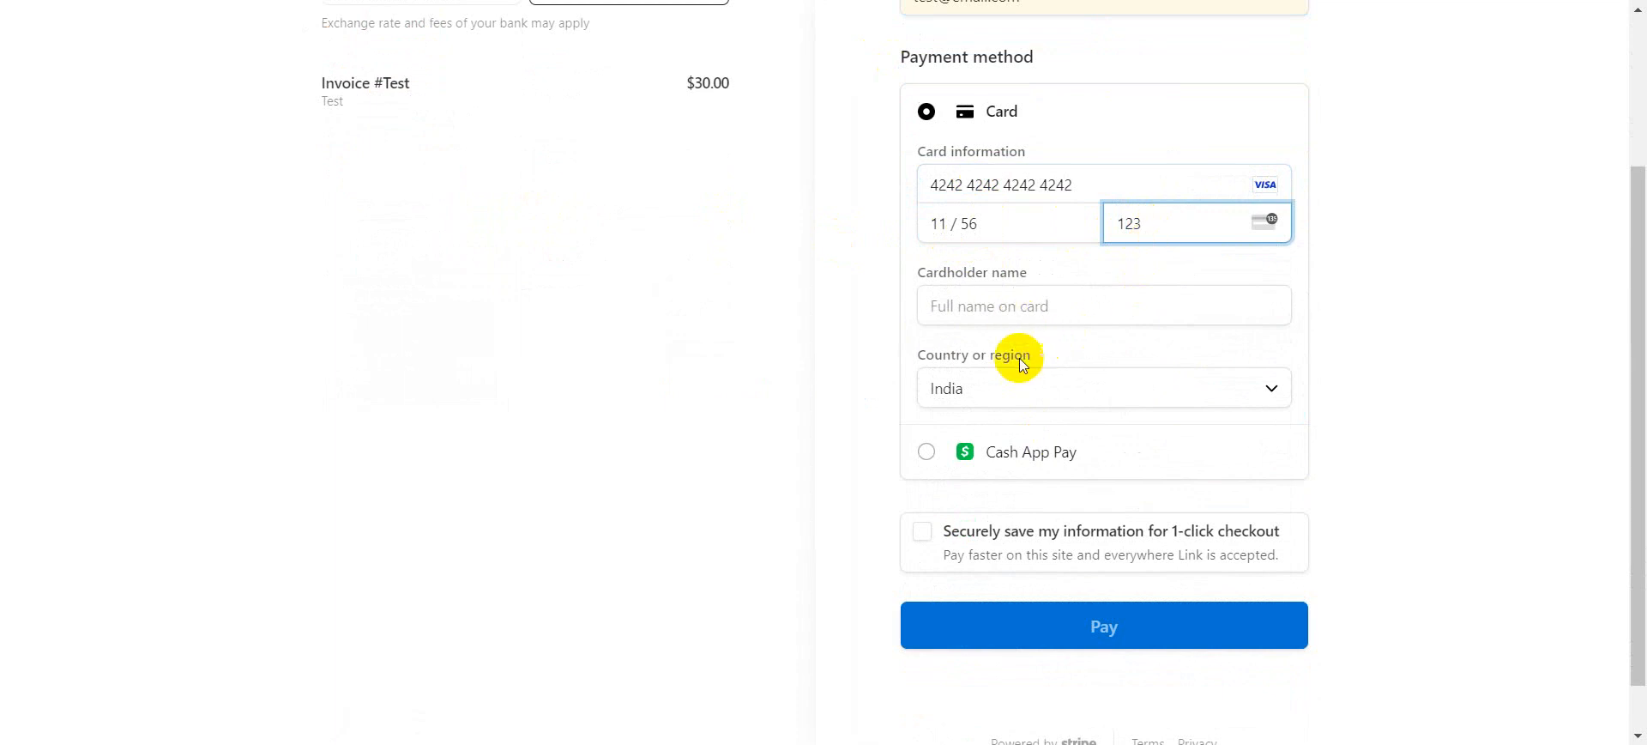
- Fill in the cardholder name, submit the payment, and return to the invoice in SuiteCRM
left_click(1021, 303)
left_click(1040, 360)
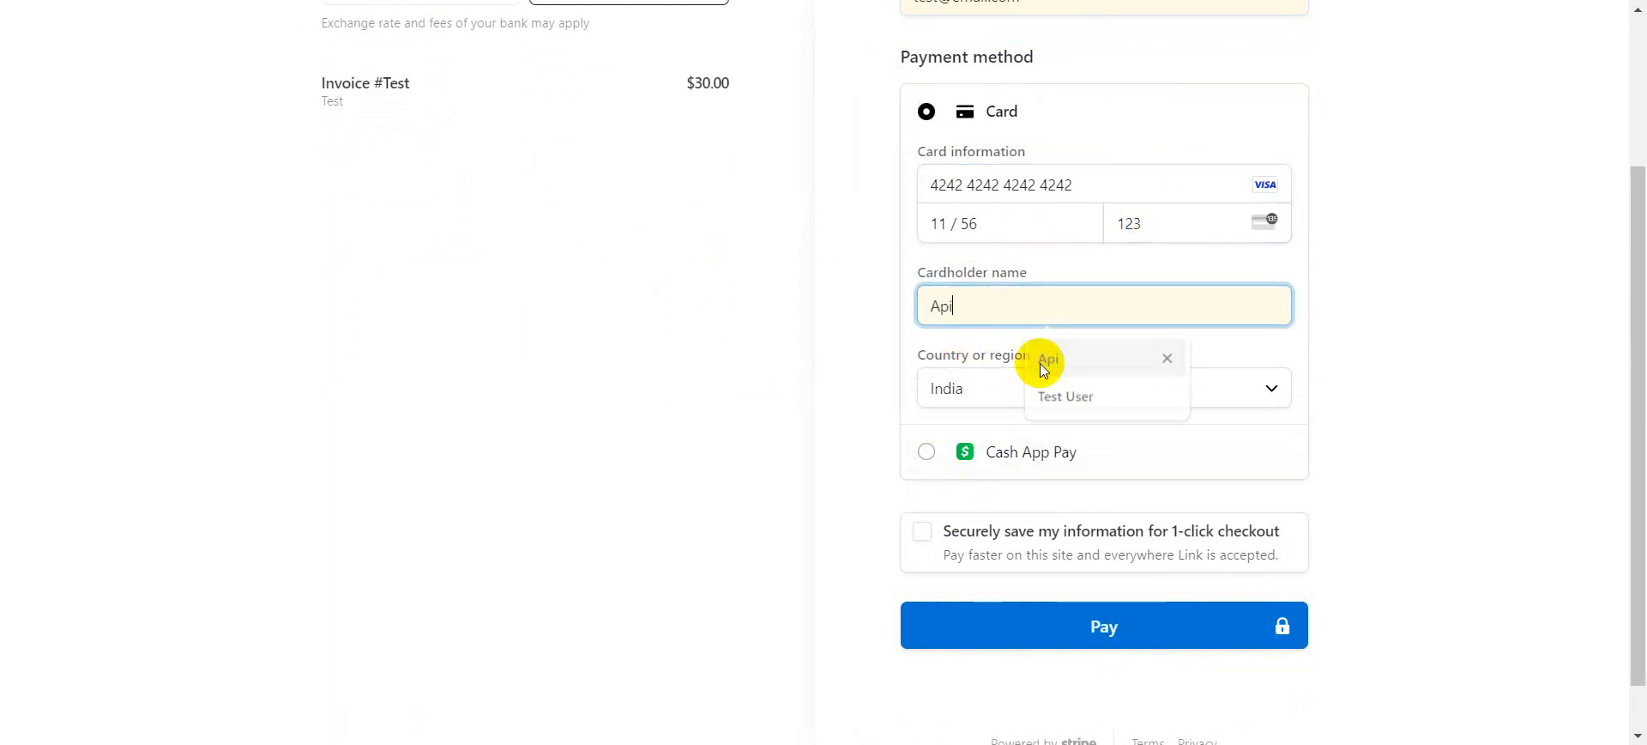
left_click(1047, 617)
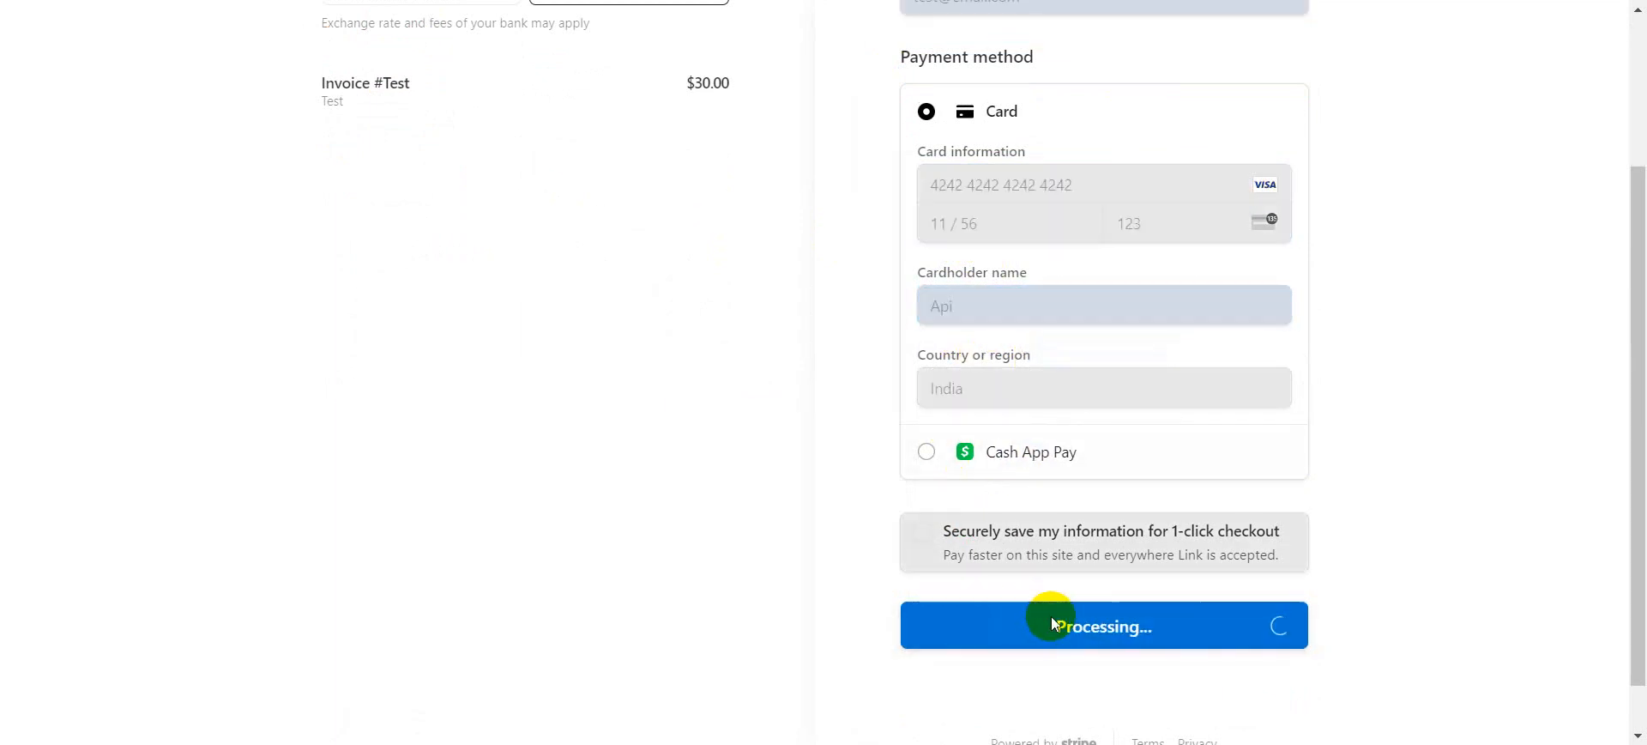
scroll(1047, 556, "up", 3)
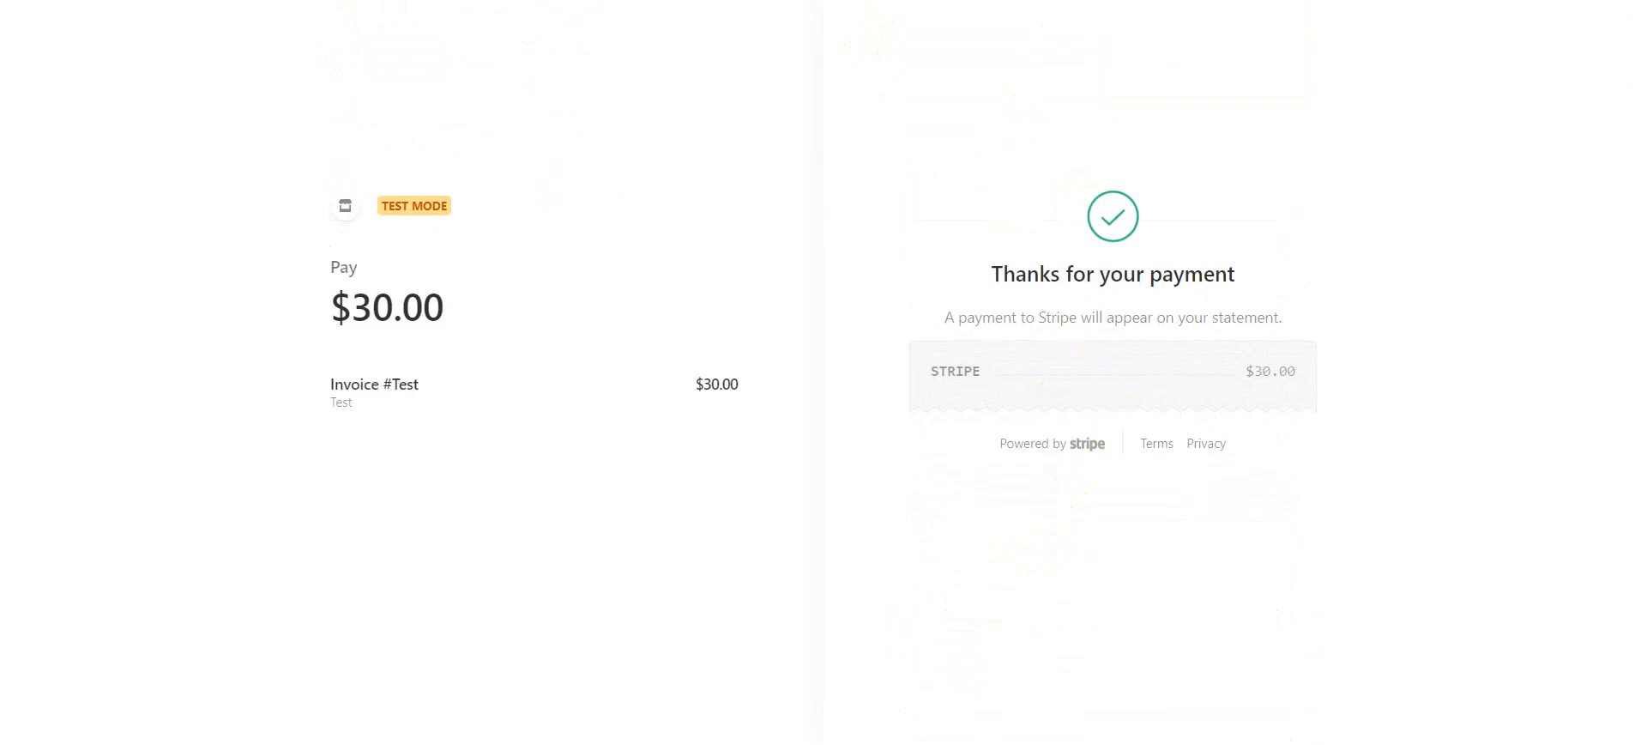
left_click(570, 0)
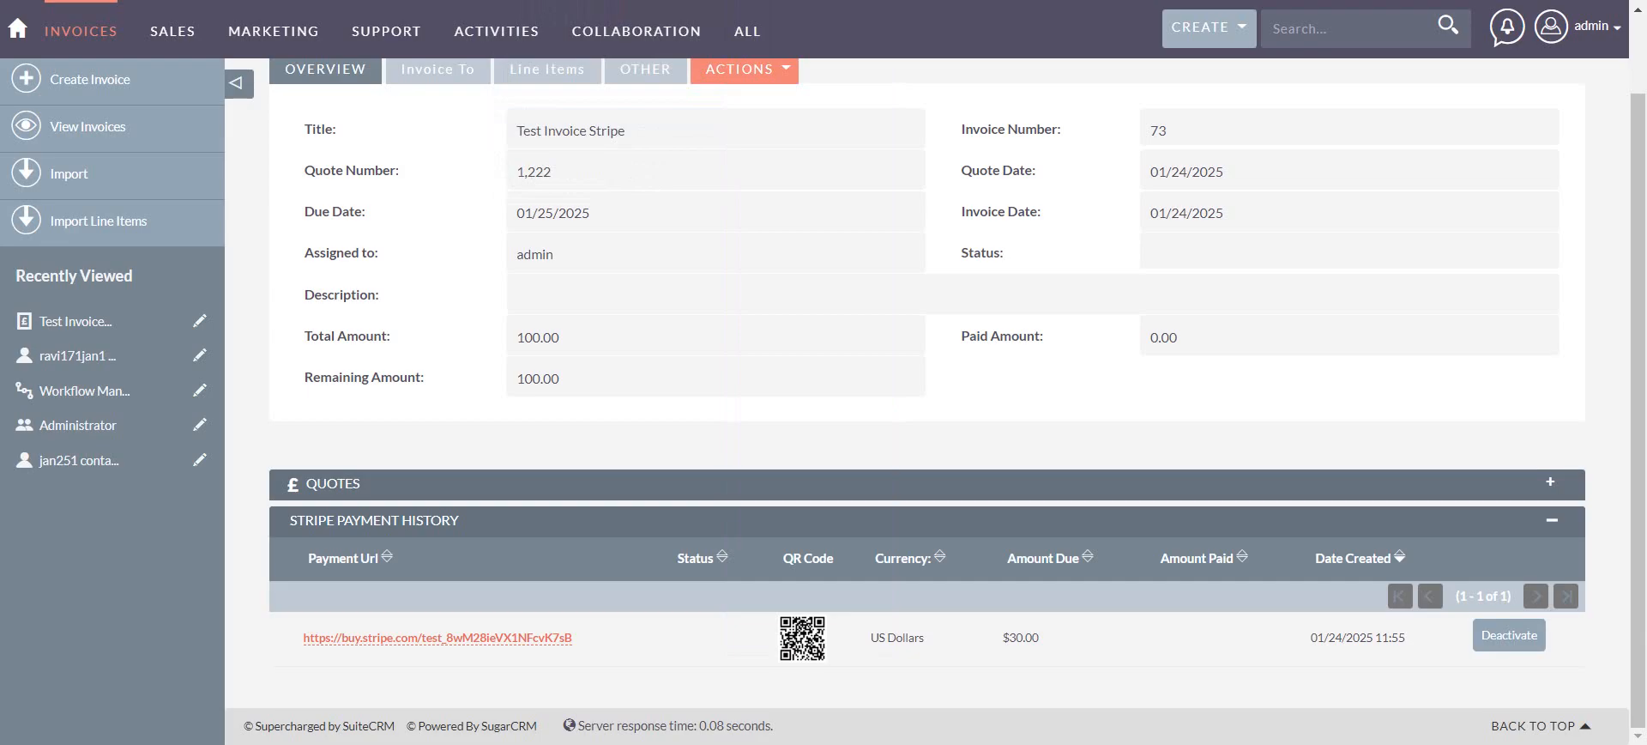
- Reload the test invoice to check its paid and remaining amounts, and read the notification about the Stripe payment
key("F5")
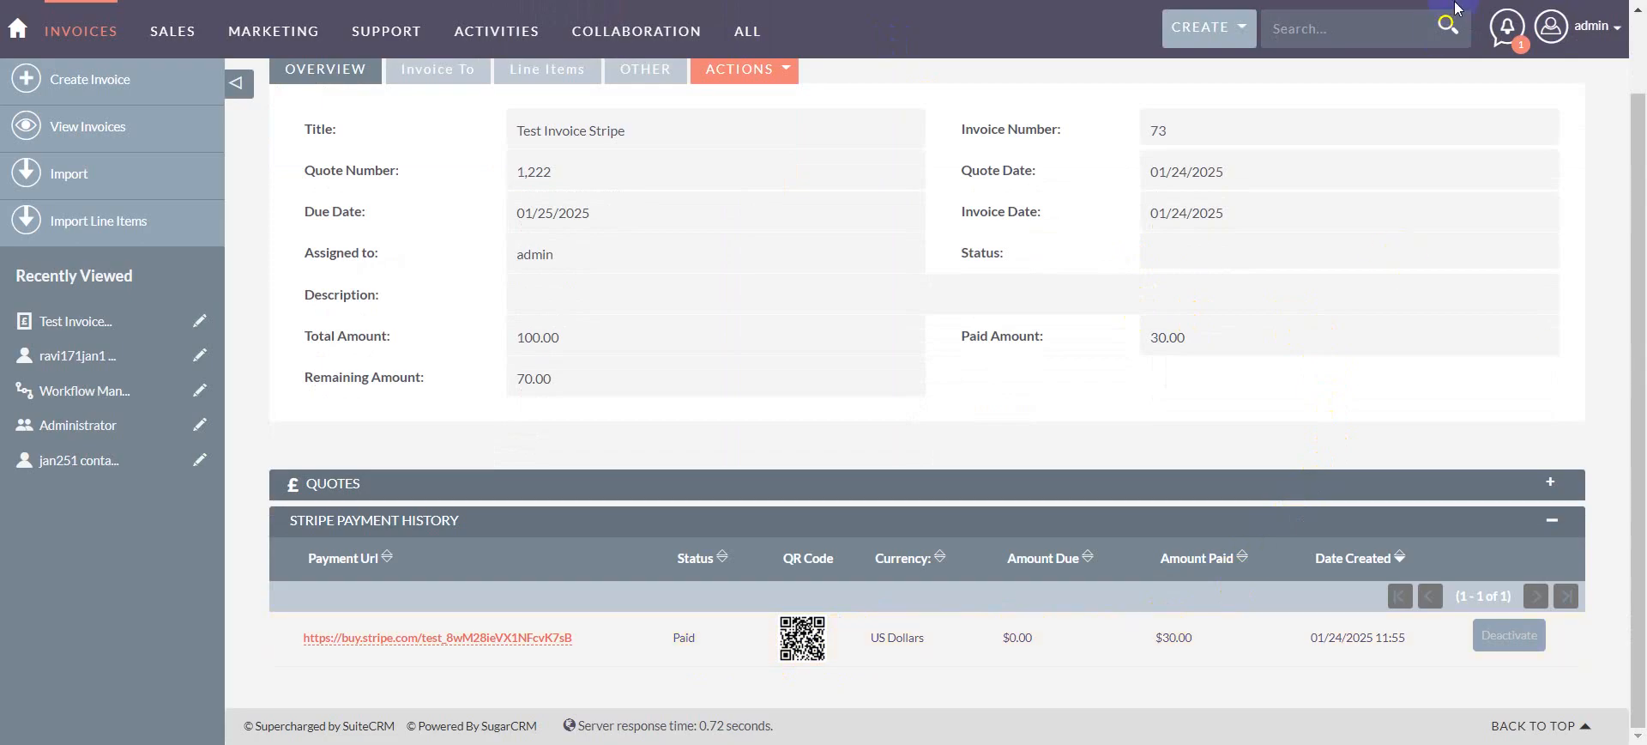
left_click(1503, 28)
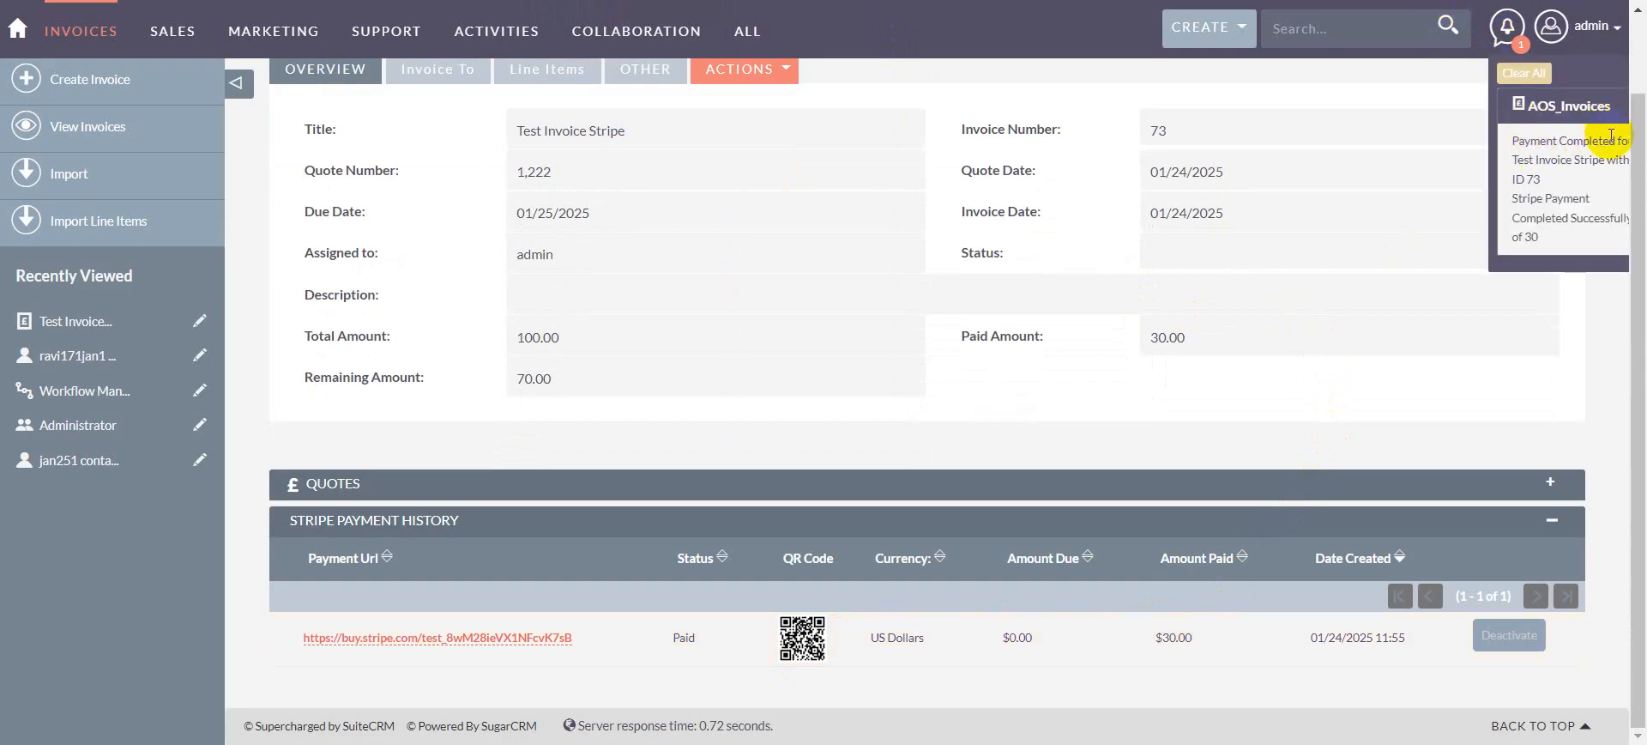
left_click(1527, 180)
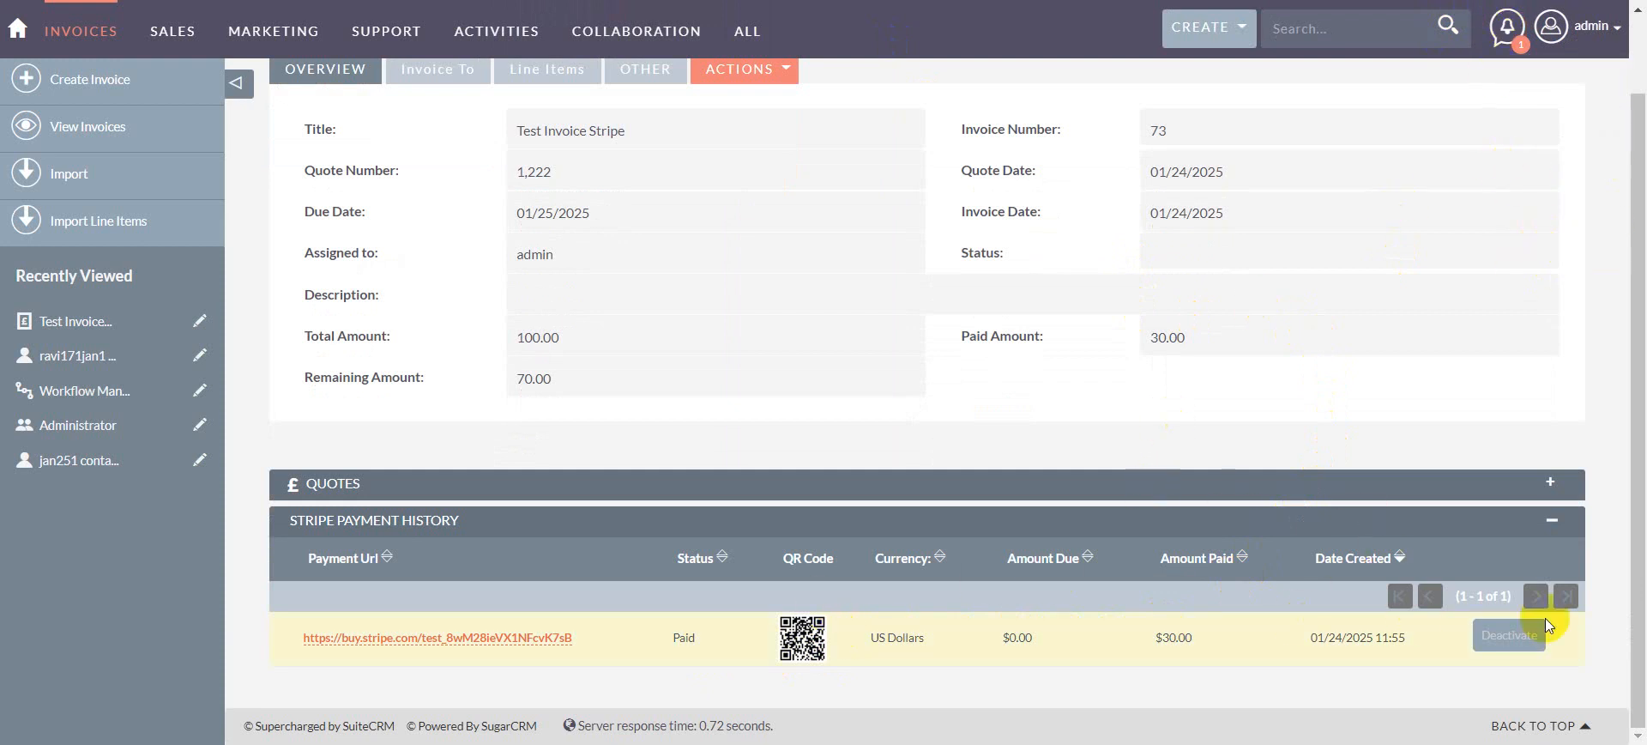
- Generate another payment link and QR code for the invoice, for 70.00 USD with the description "Test 2"
scroll(1050, 391, "up", 1)
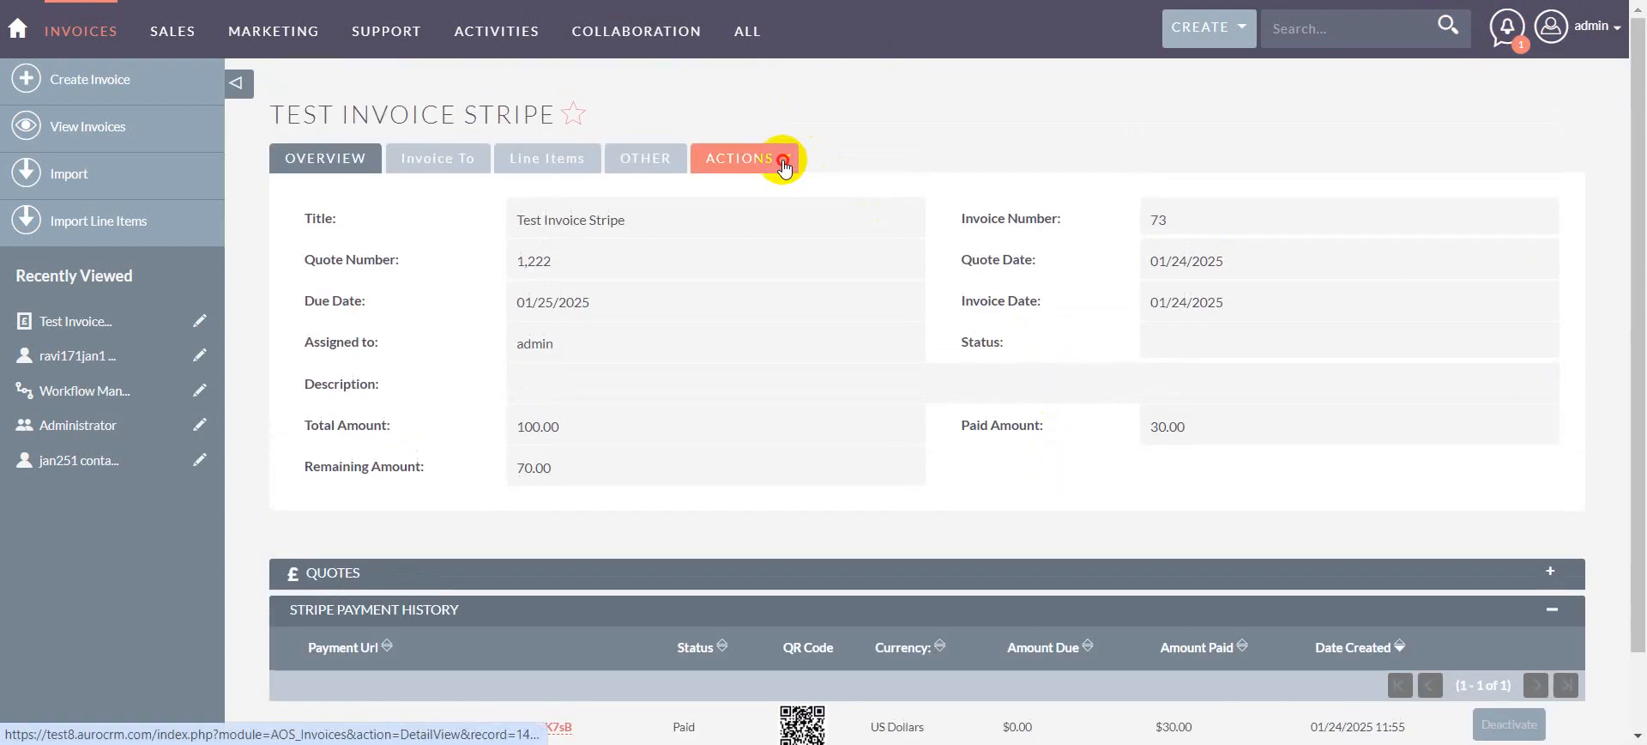
left_click(779, 147)
left_click(704, 417)
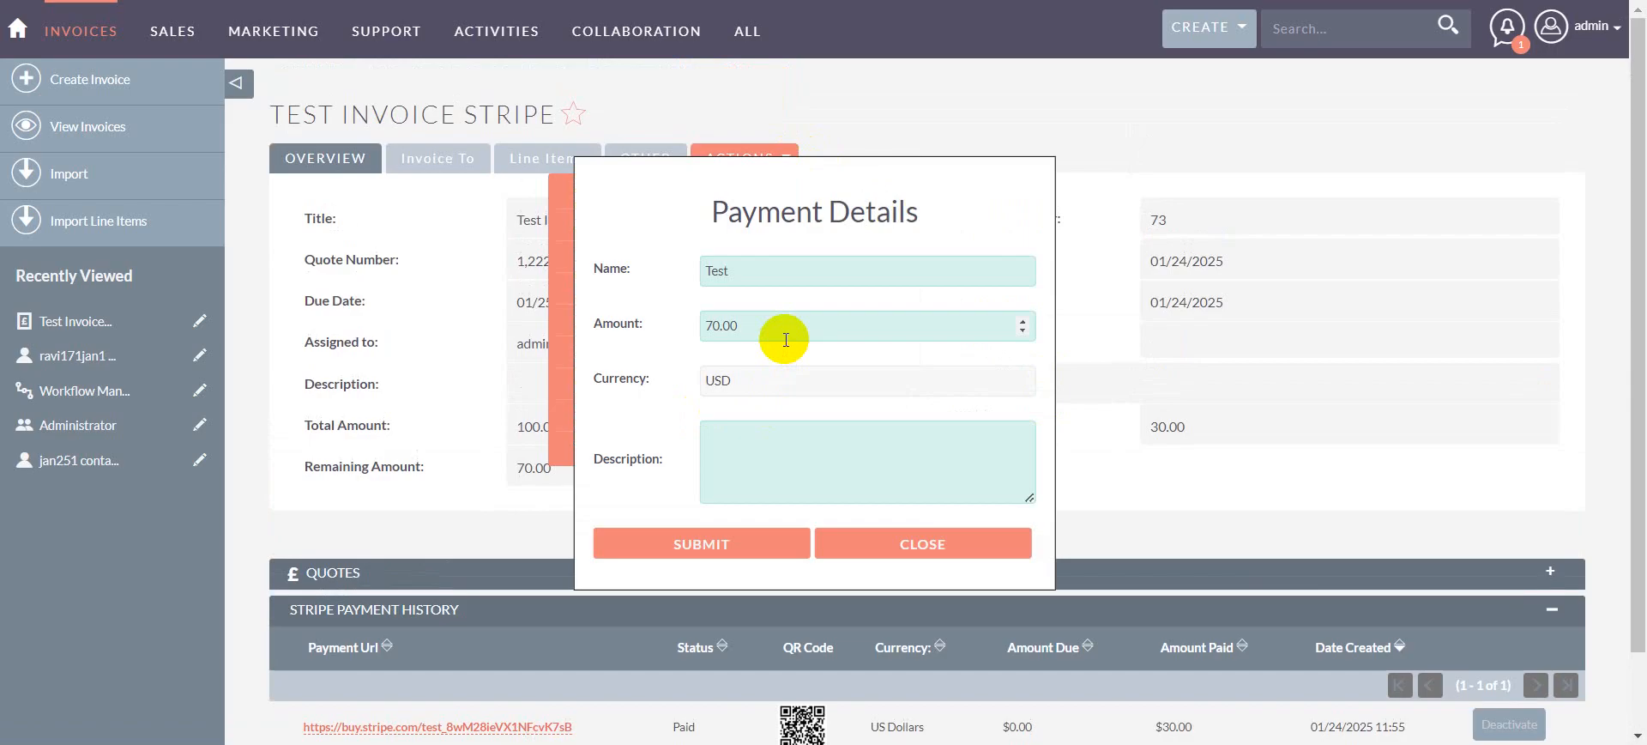
left_click(776, 542)
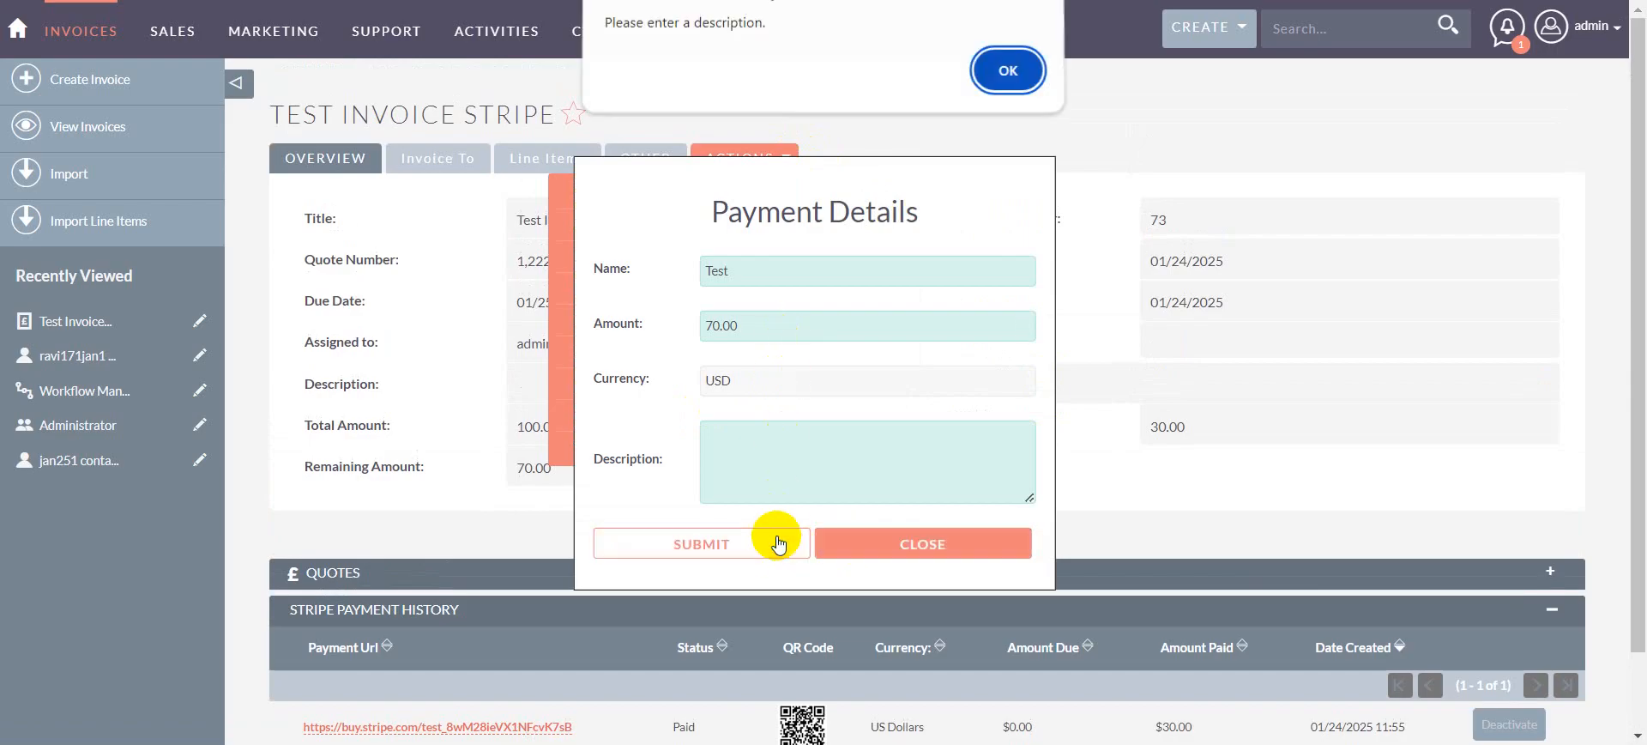
left_click(1023, 85)
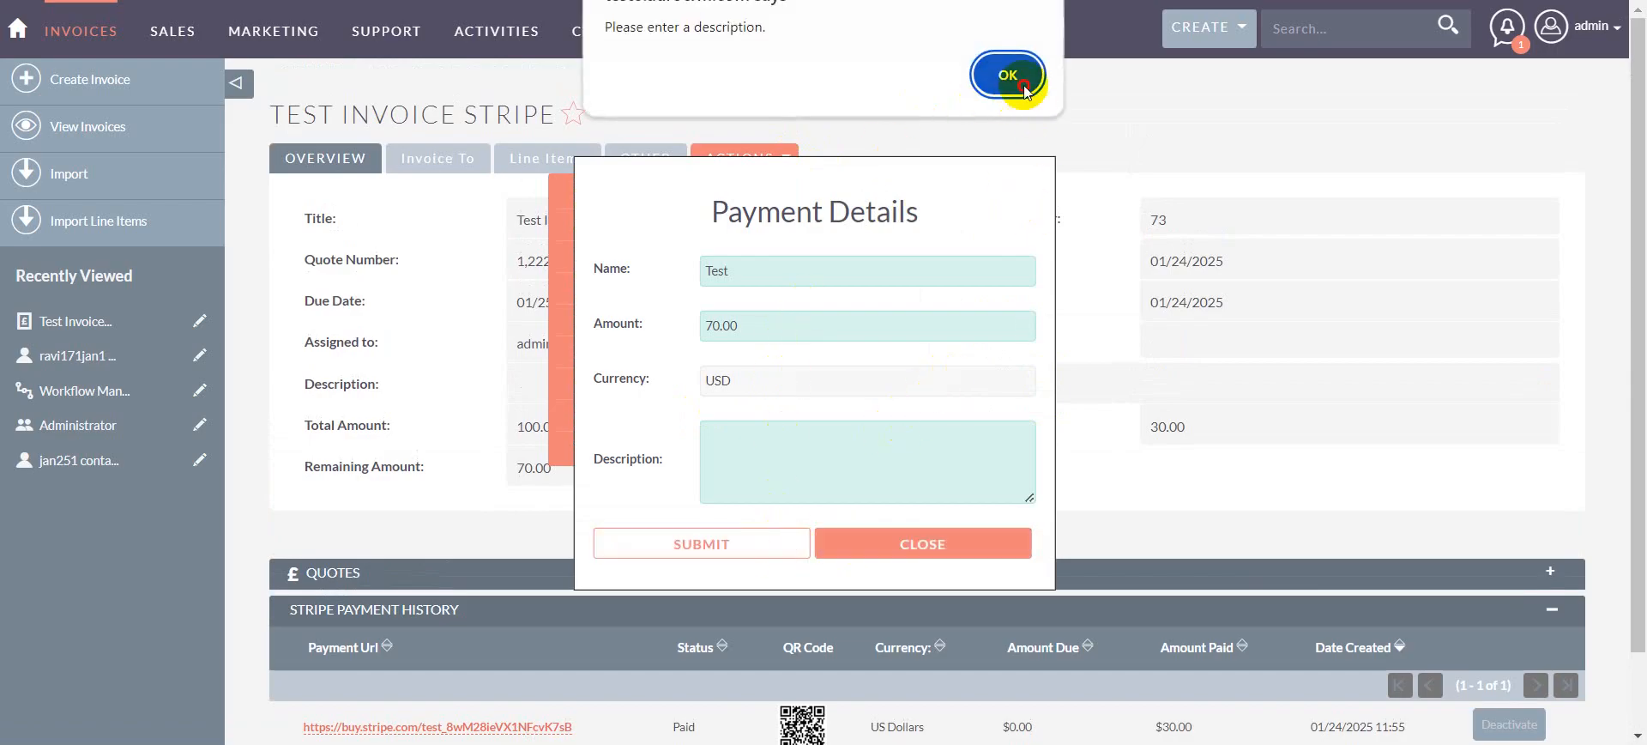
left_click(783, 437)
type("Test 2")
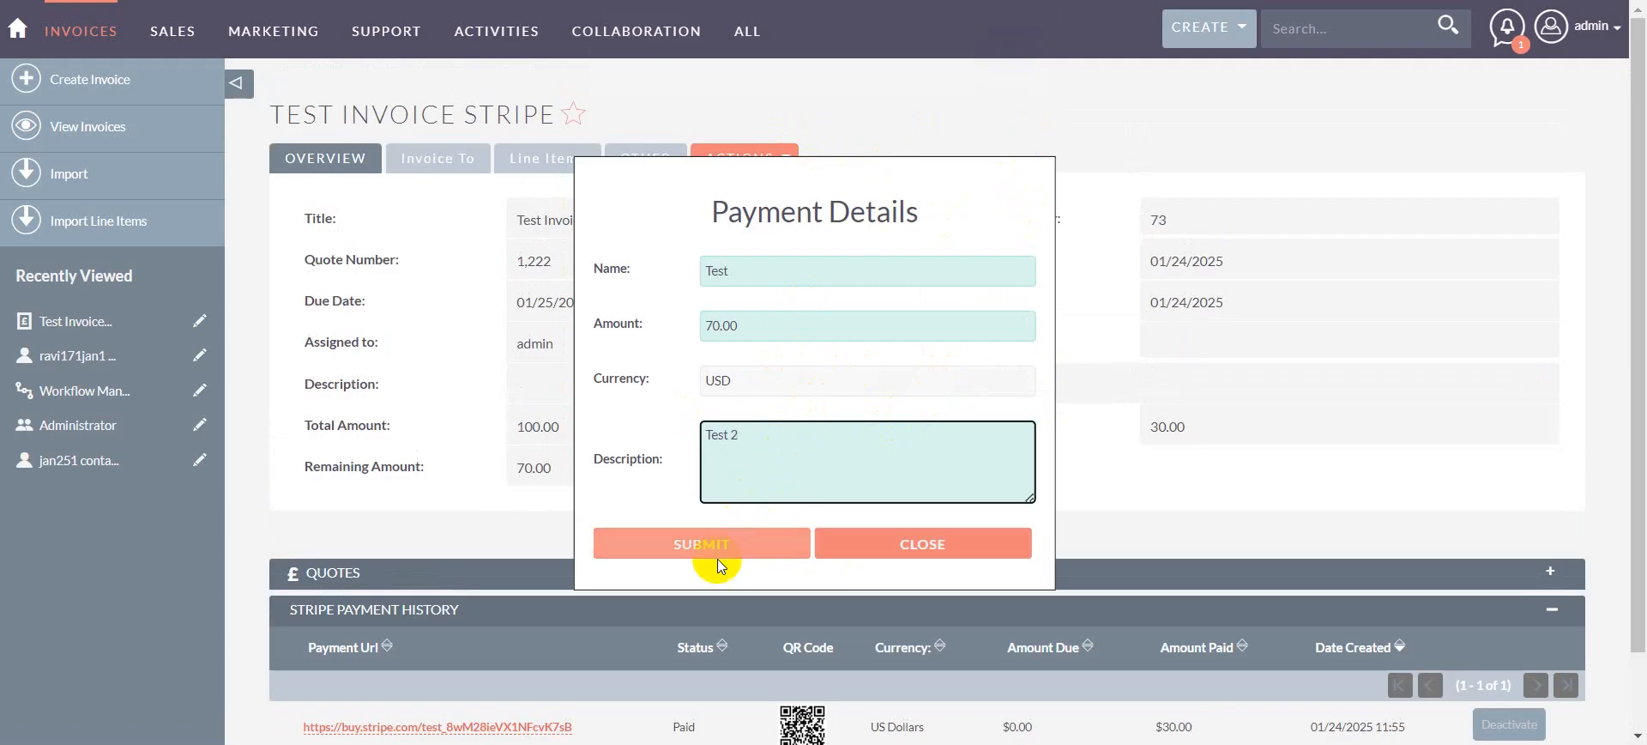
left_click(717, 546)
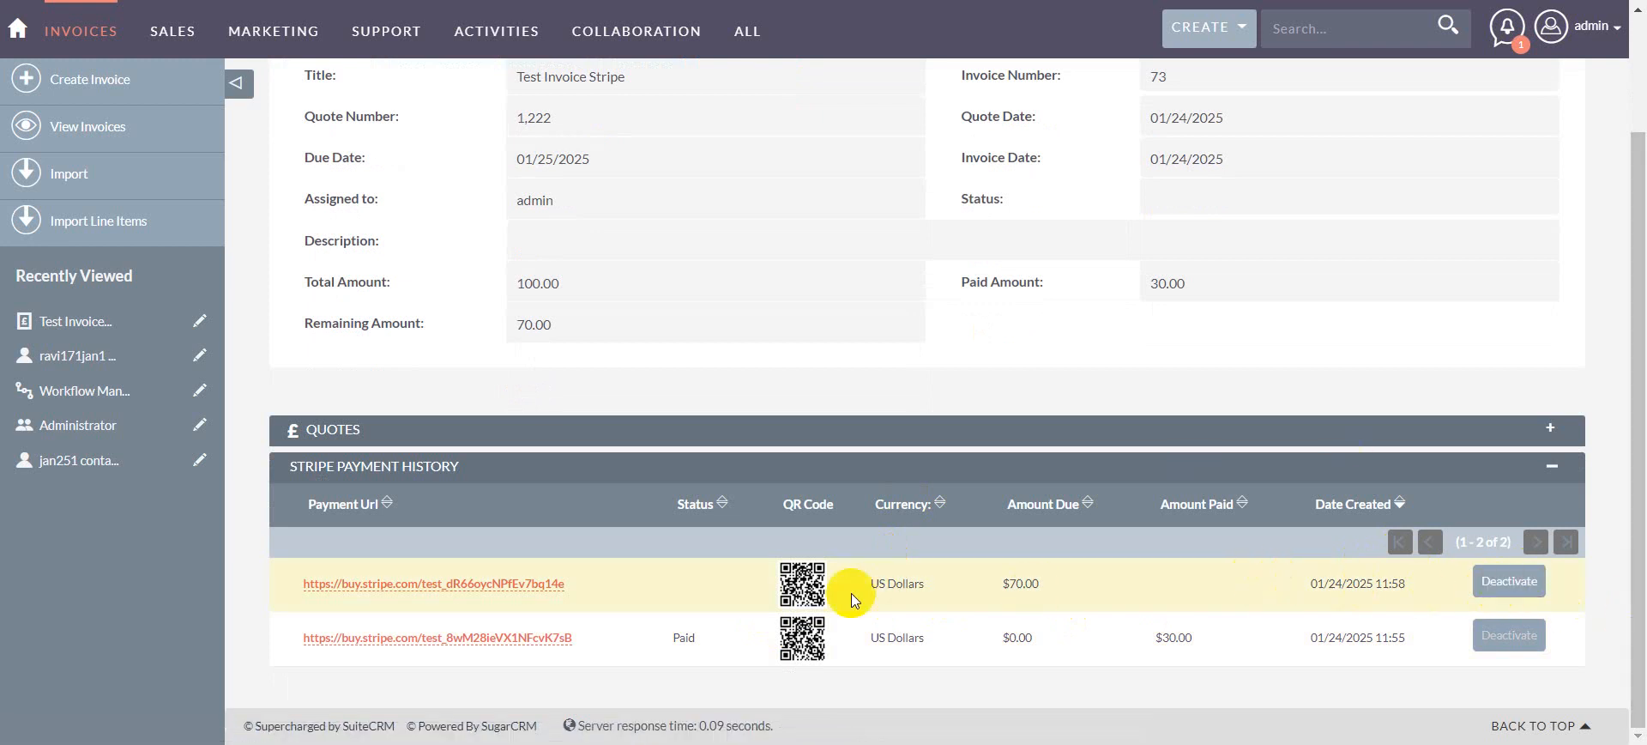
- Print the invoice as a PDF and open the file to review its QR code and payment link
scroll(815, 566, "up", 2)
left_click(798, 146)
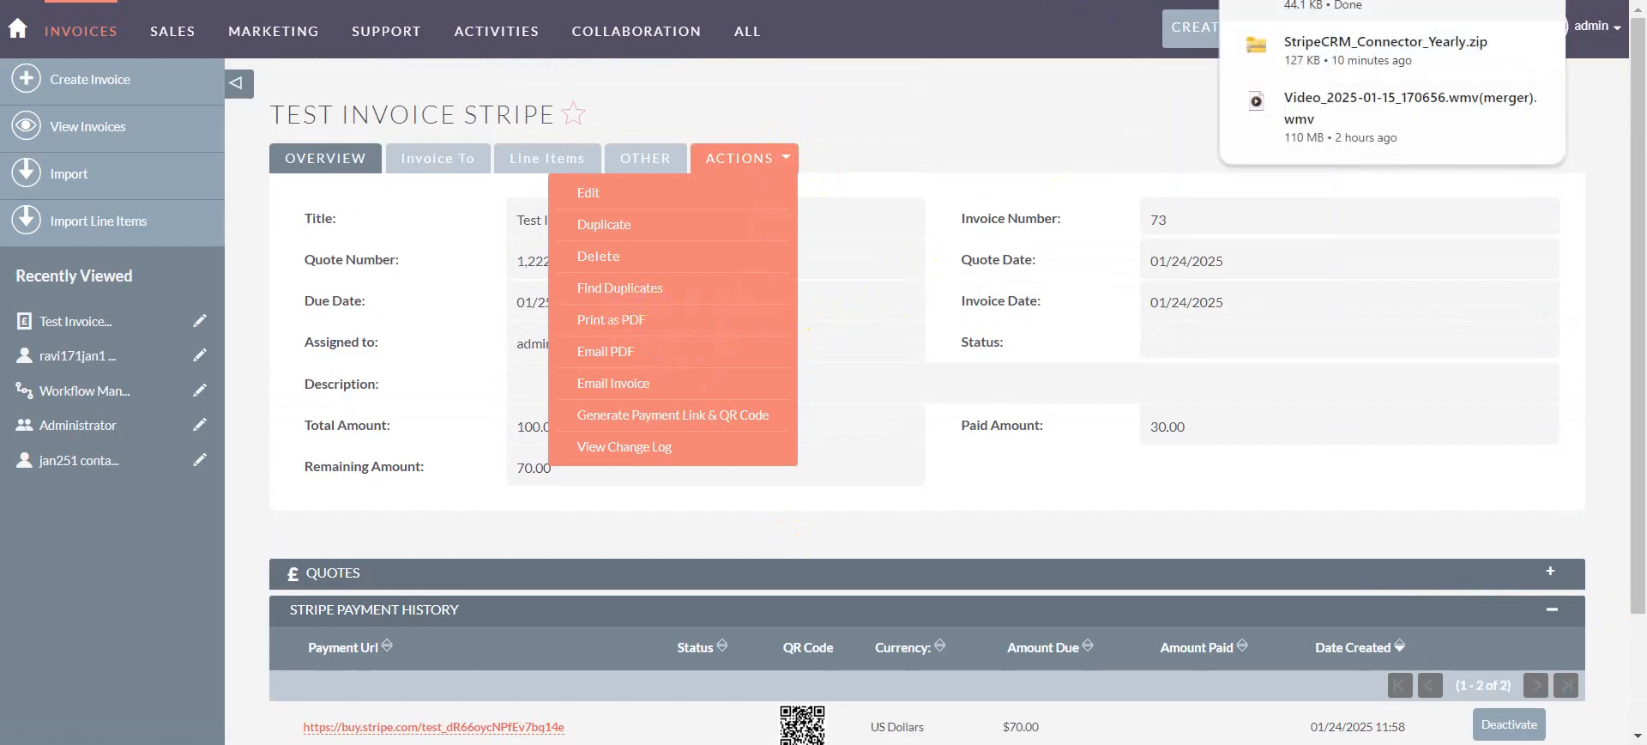
left_click(1338, 4)
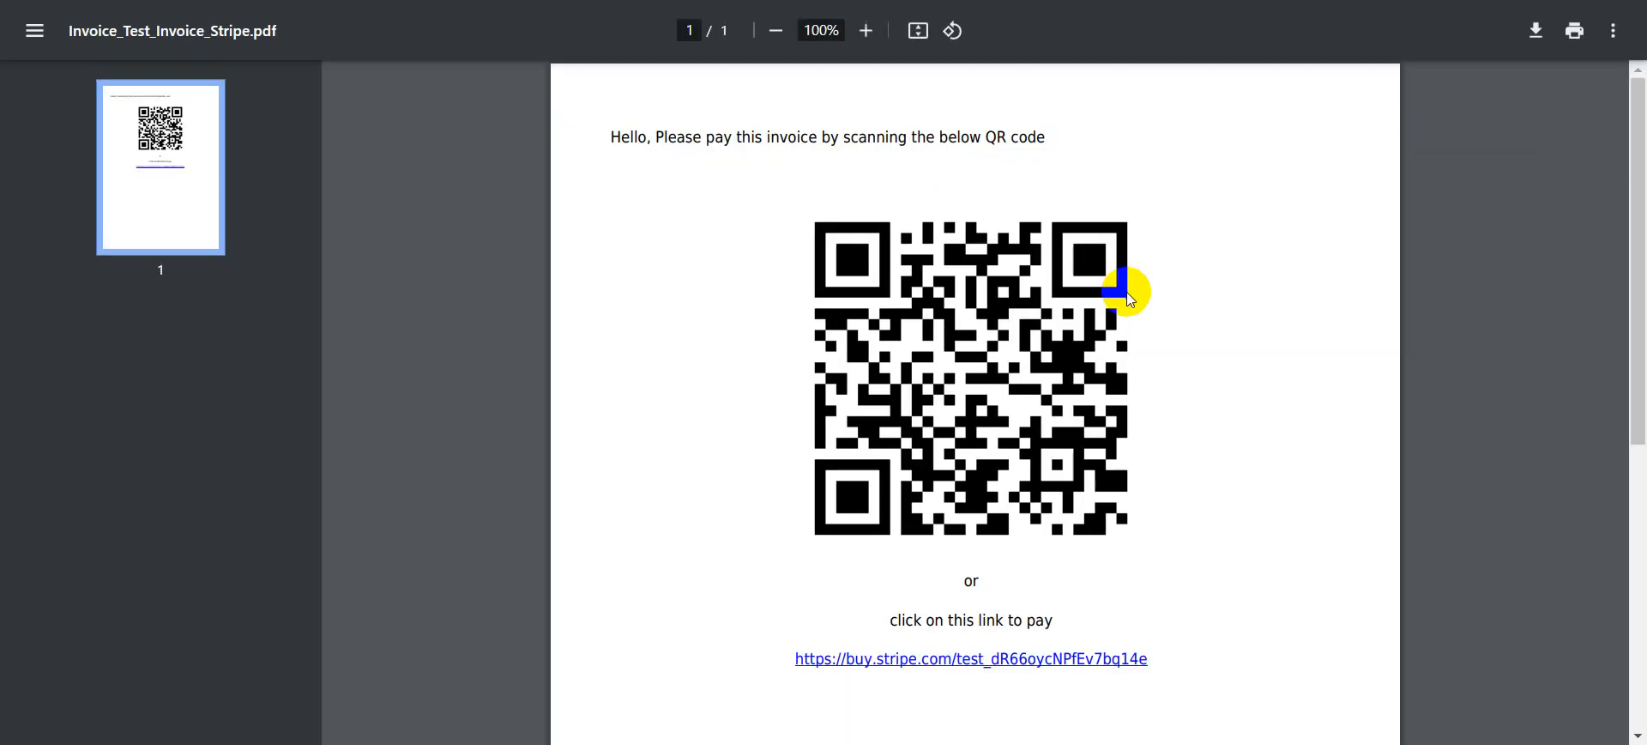
scroll(1121, 339, "down", 5)
scroll(1120, 346, "up", 5)
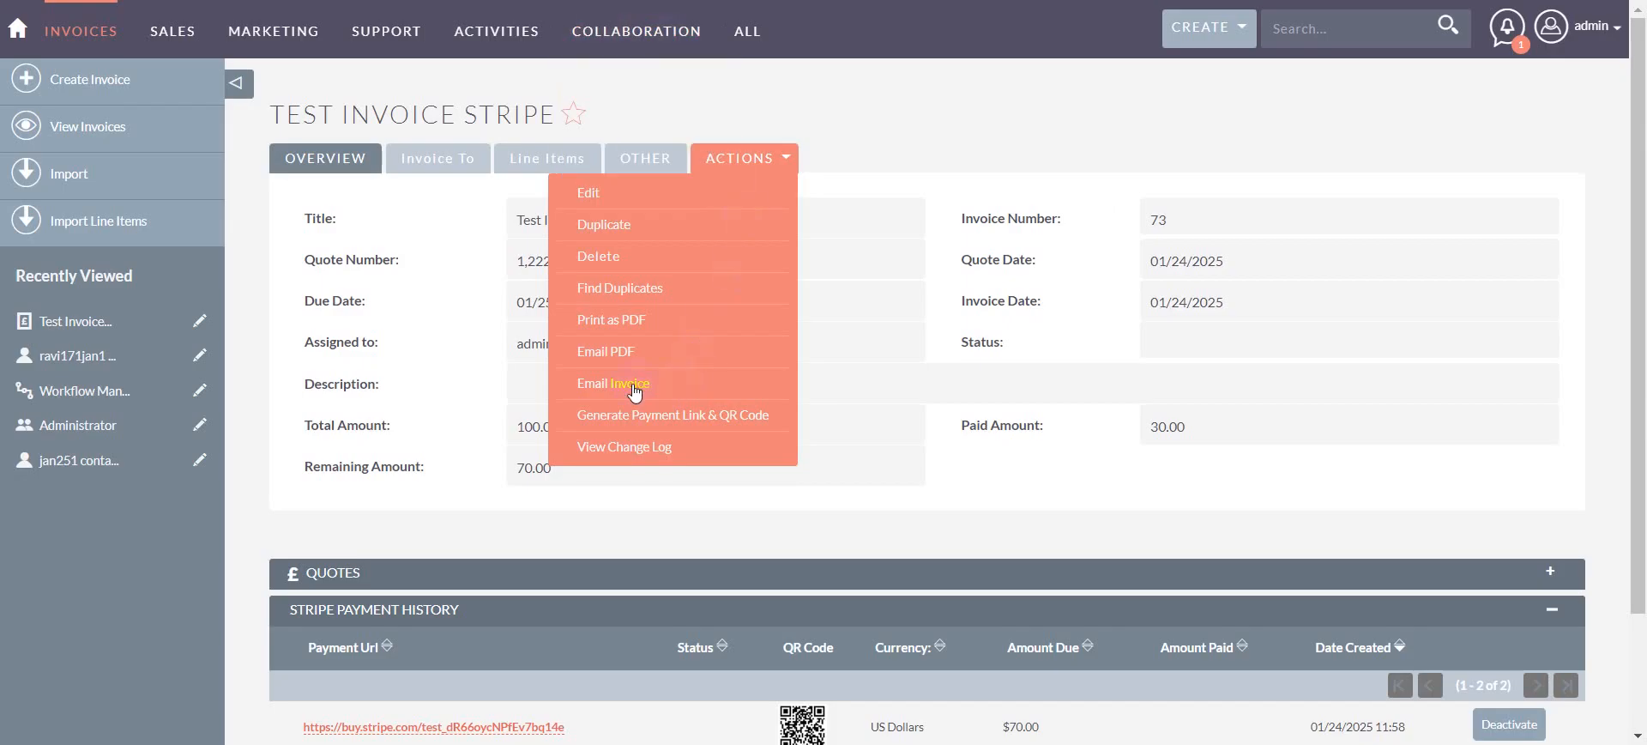
- Start an e-mail for the invoice and enlarge the message body to review the QR code and payment link
left_click(634, 390)
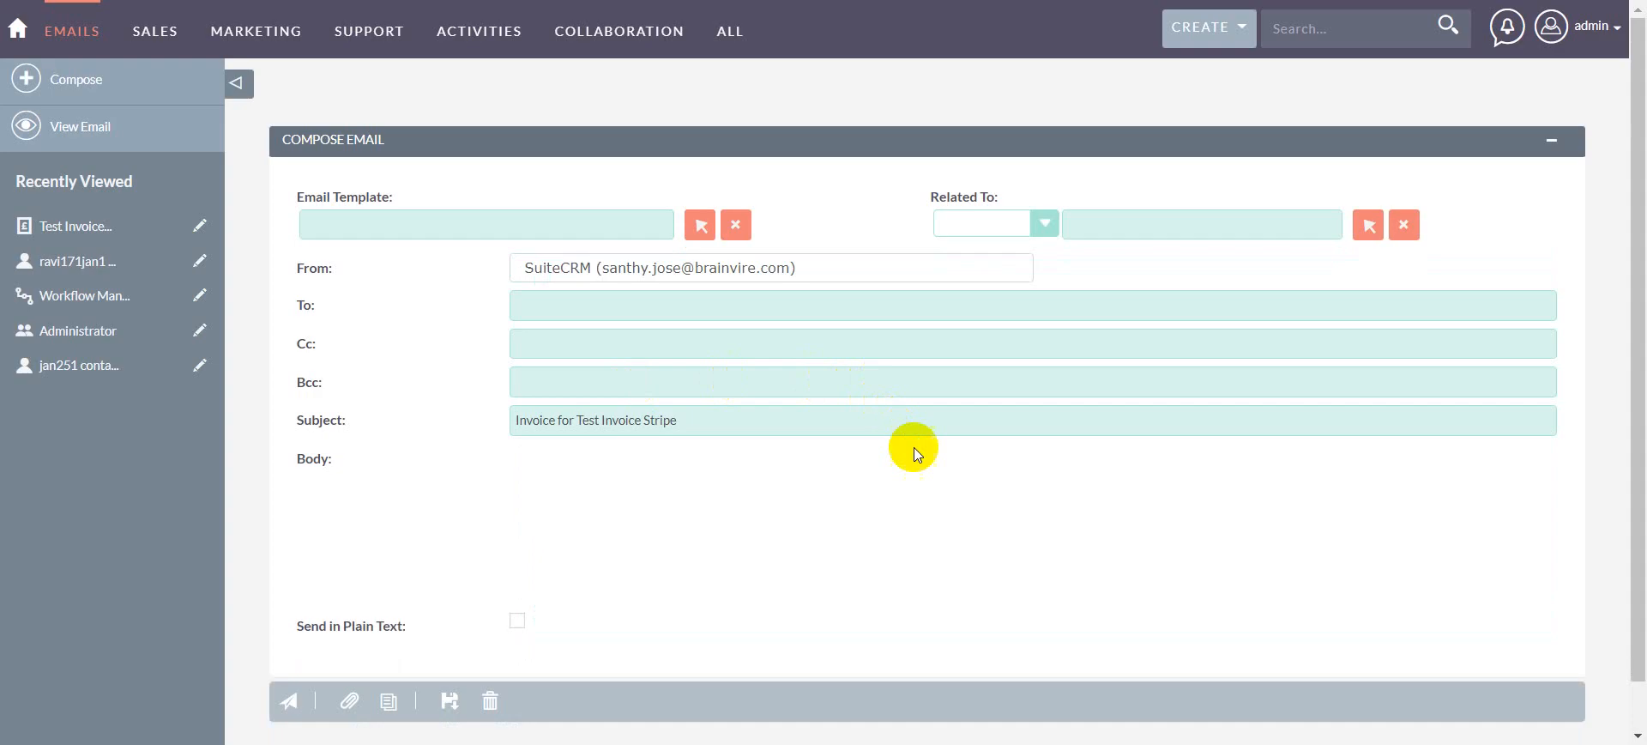
scroll(1011, 511, "down", 5)
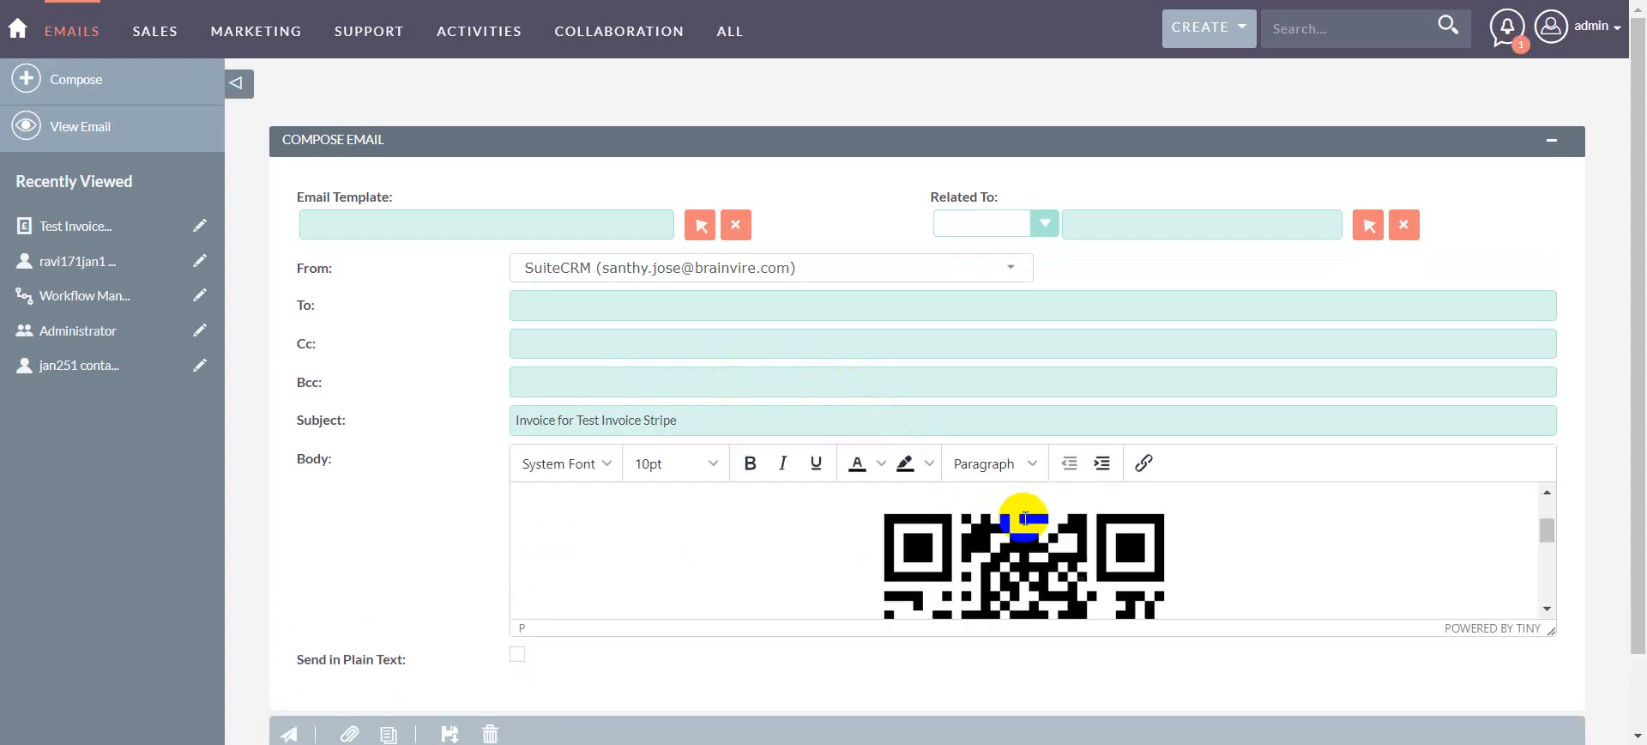
scroll(1180, 551, "down", 2)
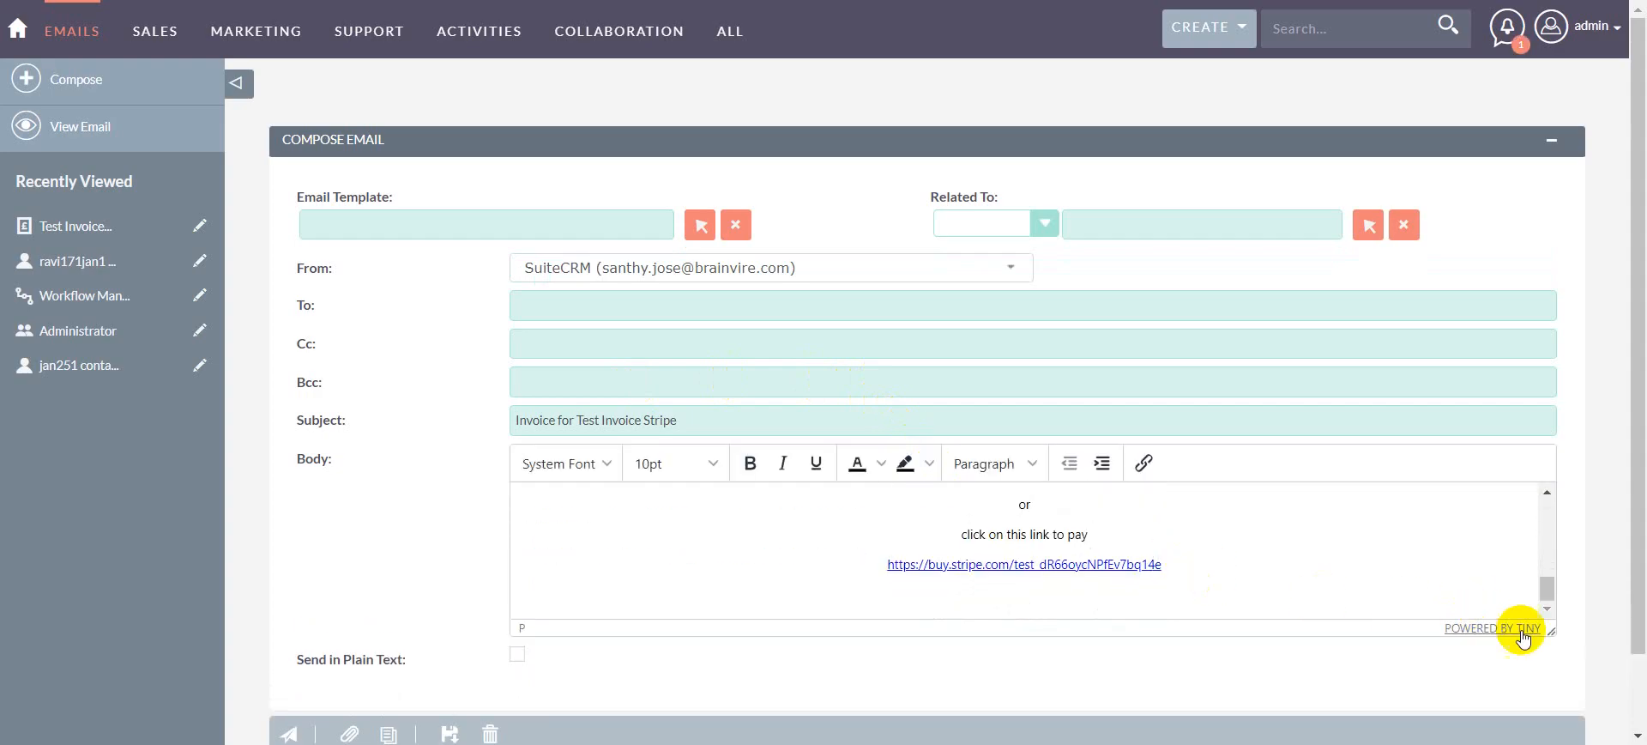
left_click_drag(1547, 627, 1549, 741)
scroll(1496, 698, "down", 3)
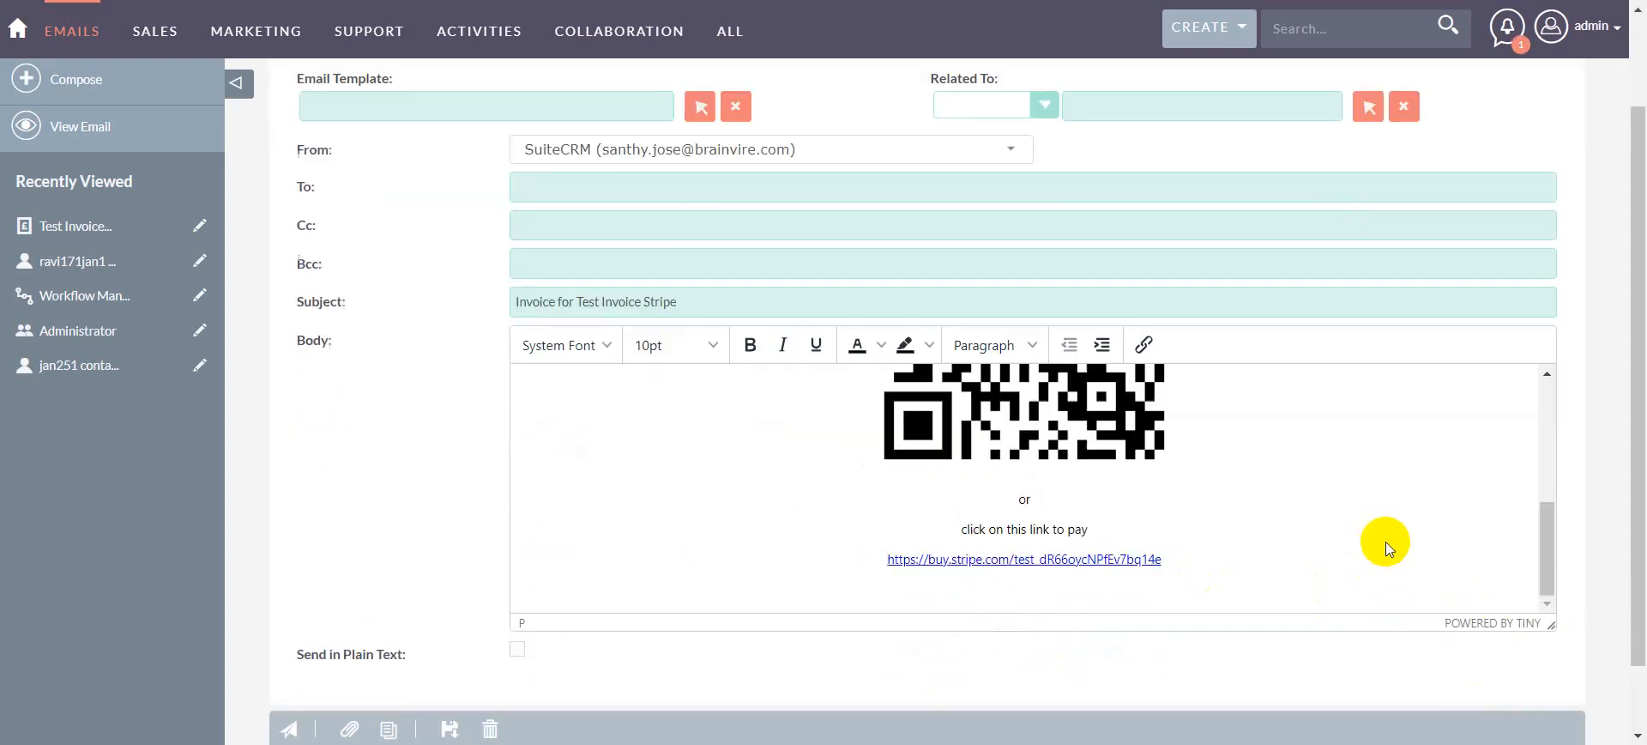
left_click_drag(1547, 542, 1549, 719)
scroll(1374, 534, "up", 5)
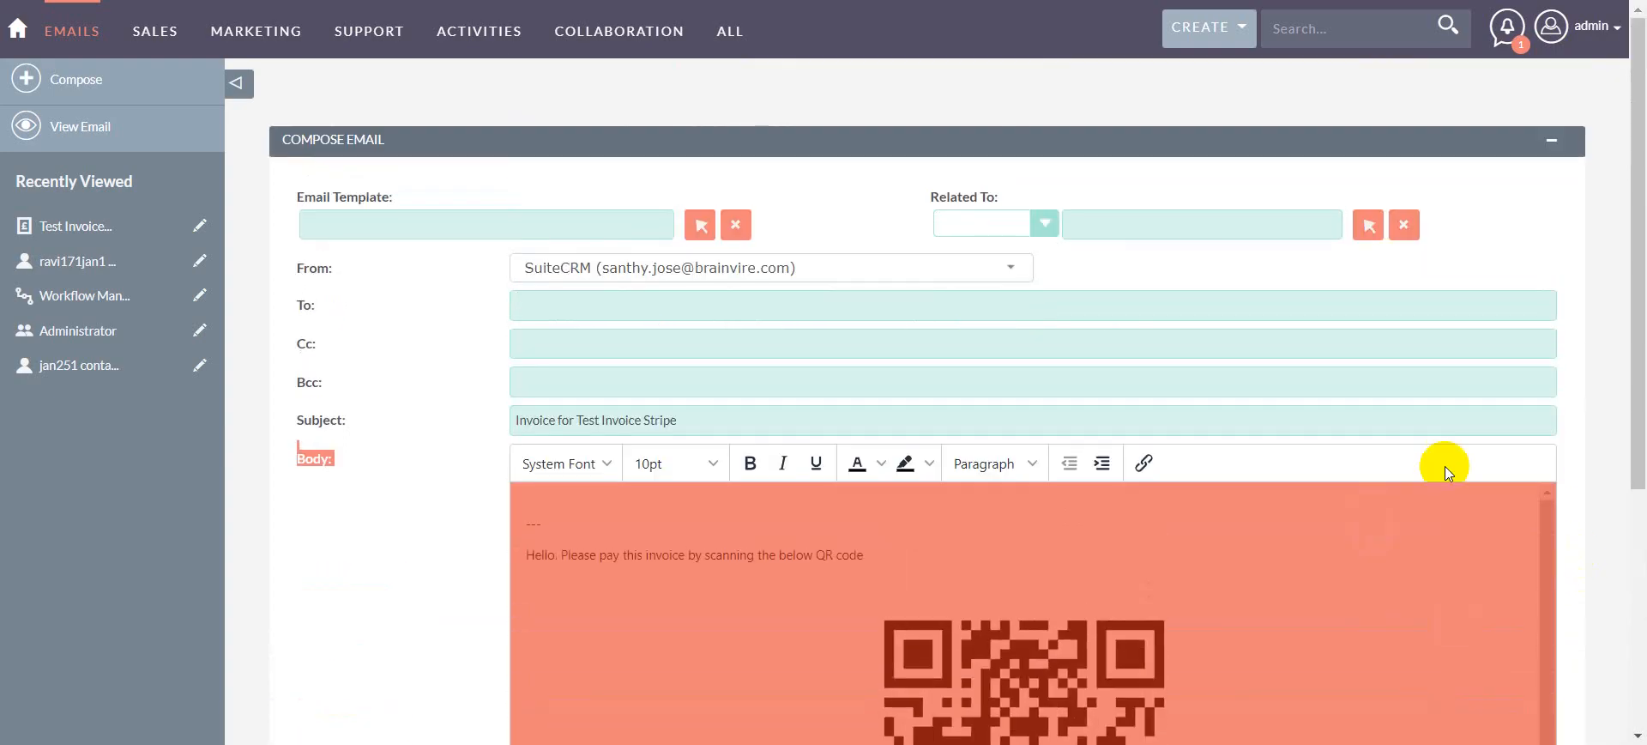
left_click(1568, 374)
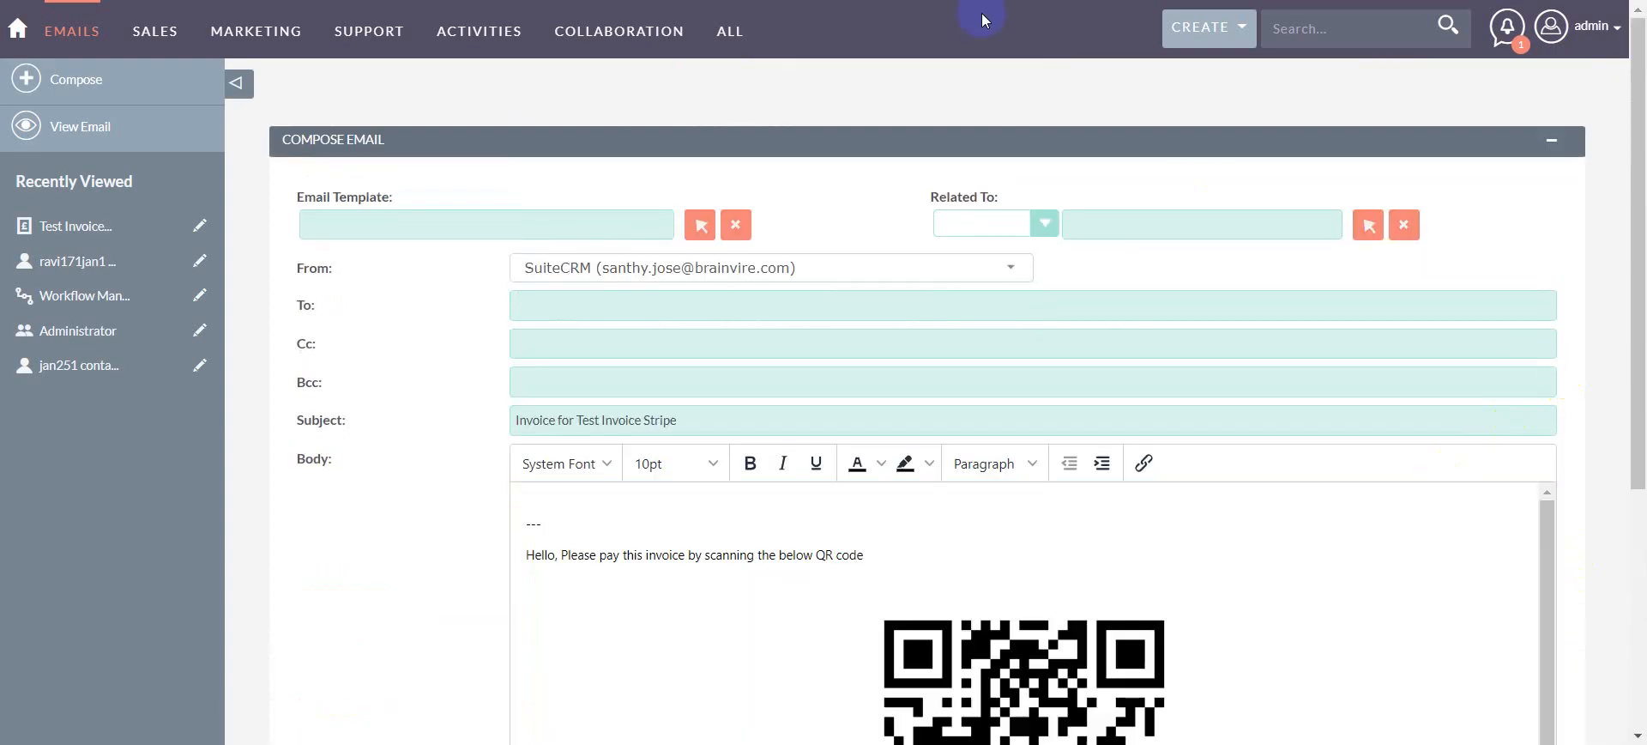
- Go to the PDF templates and open the Invoice Test template to review its body and margins
left_click(762, 40)
scroll(807, 455, "down", 3)
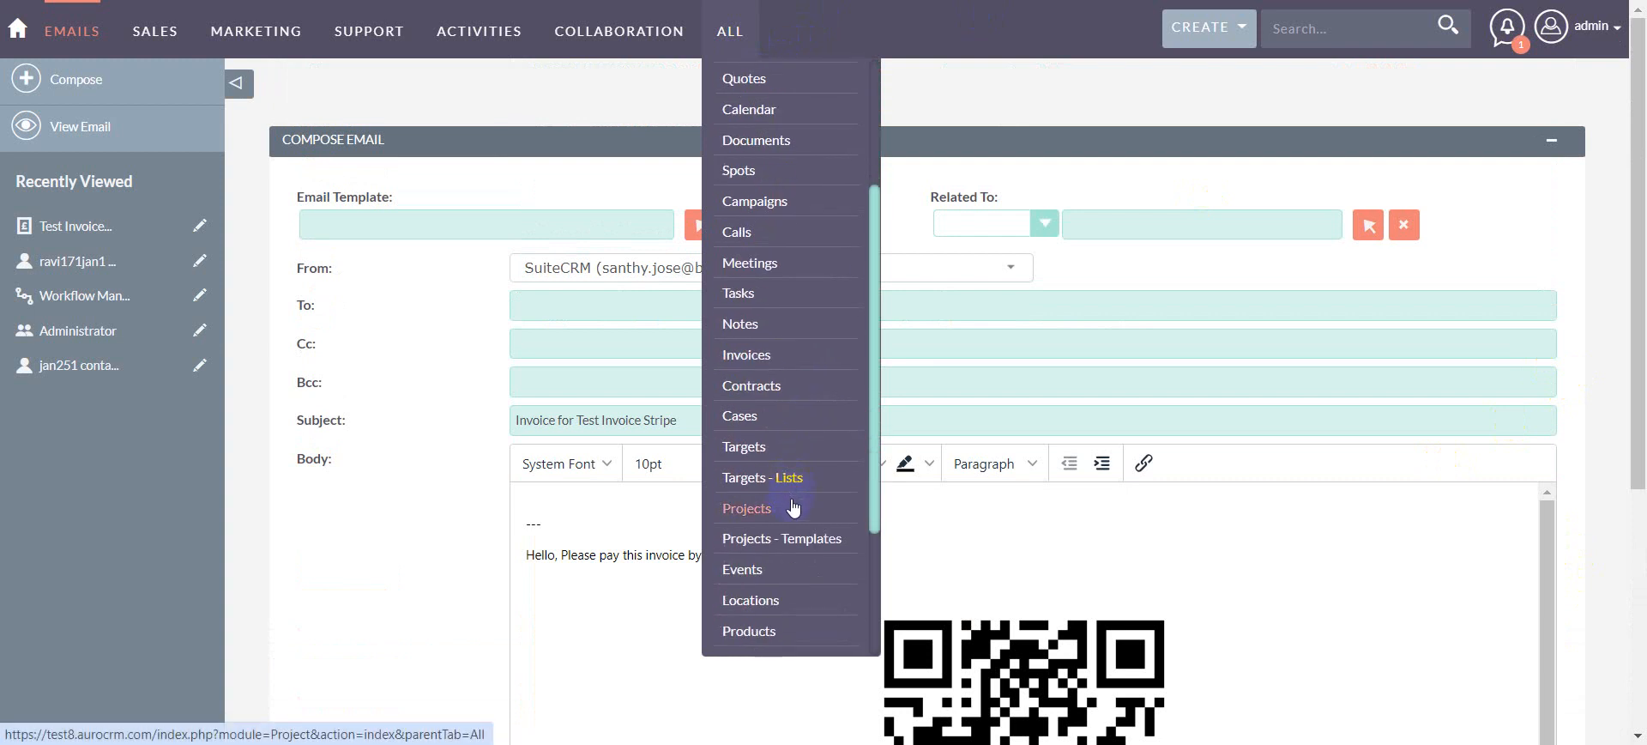
scroll(790, 552, "down", 3)
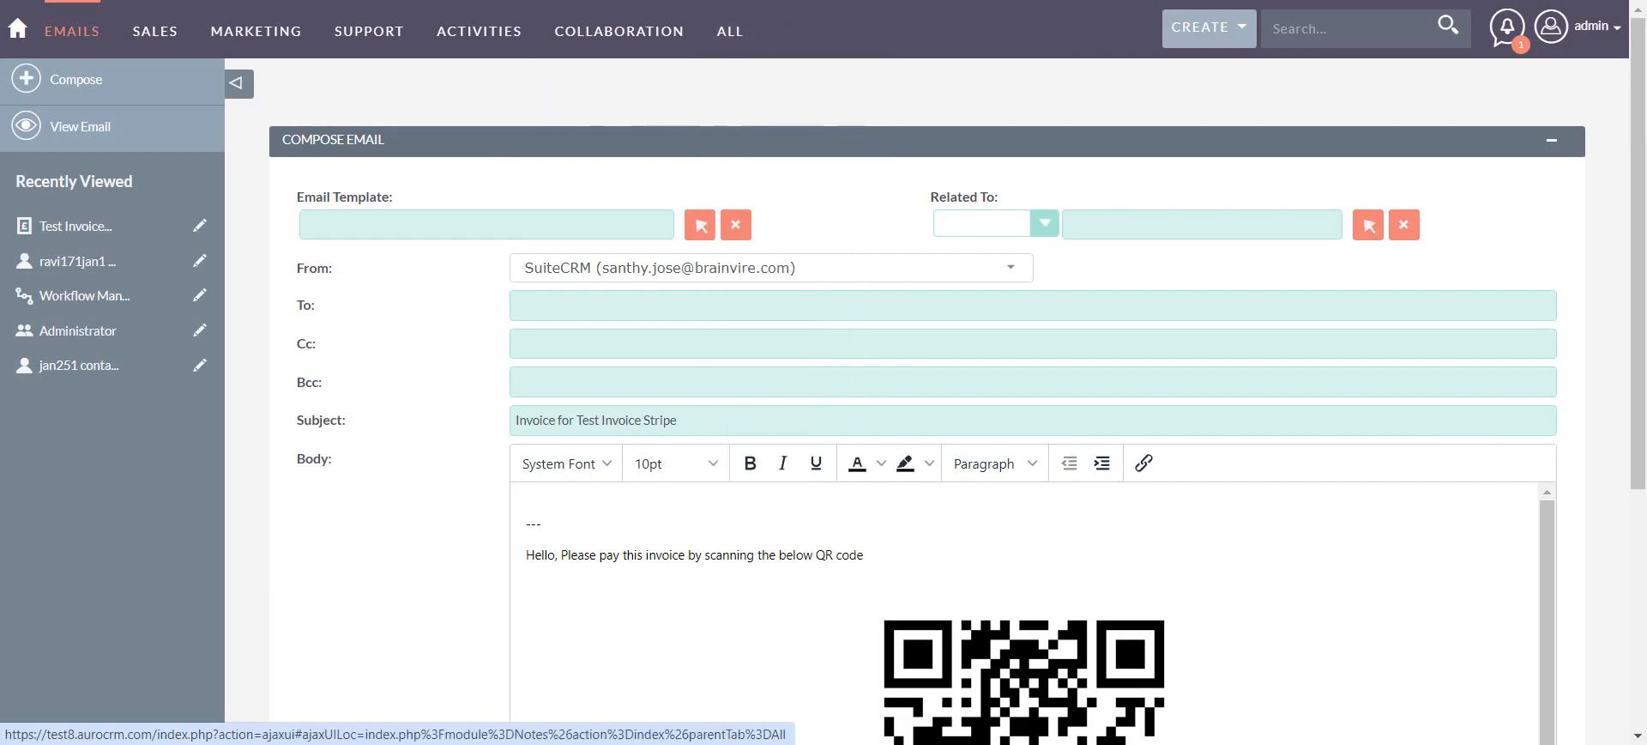
left_click(736, 2)
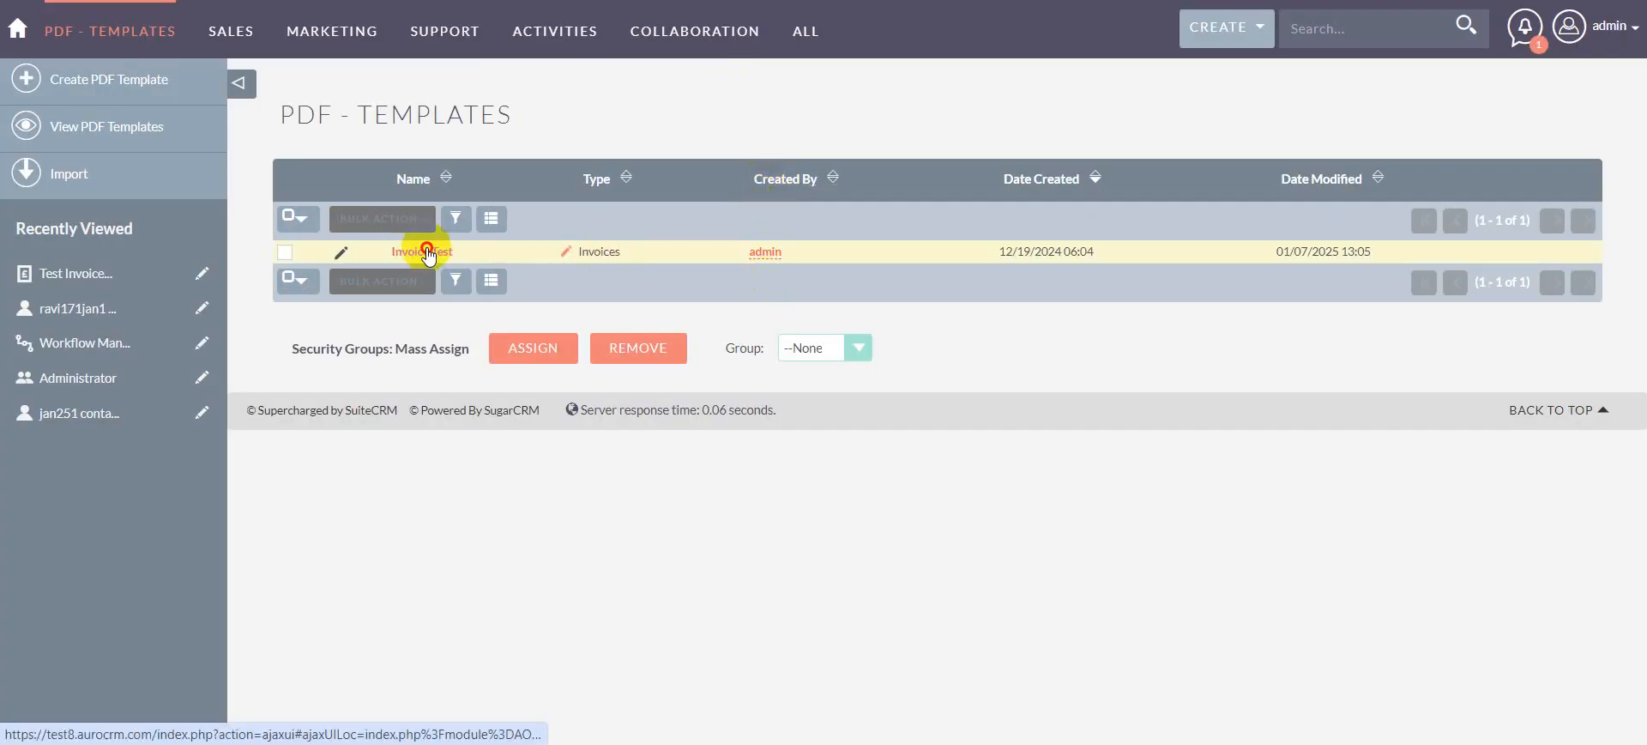
left_click(413, 253)
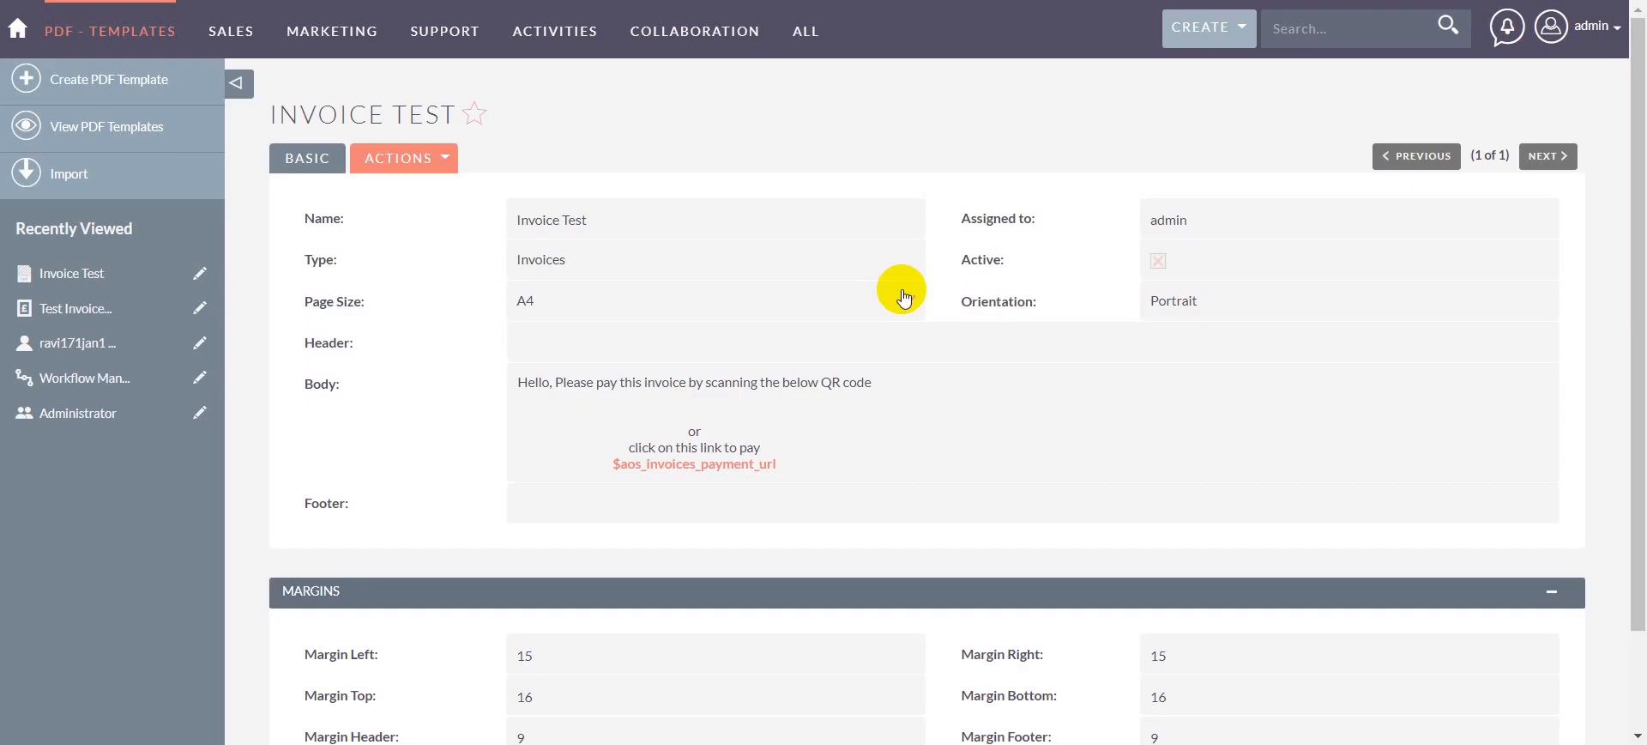
scroll(906, 415, "down", 2)
scroll(906, 415, "up", 2)
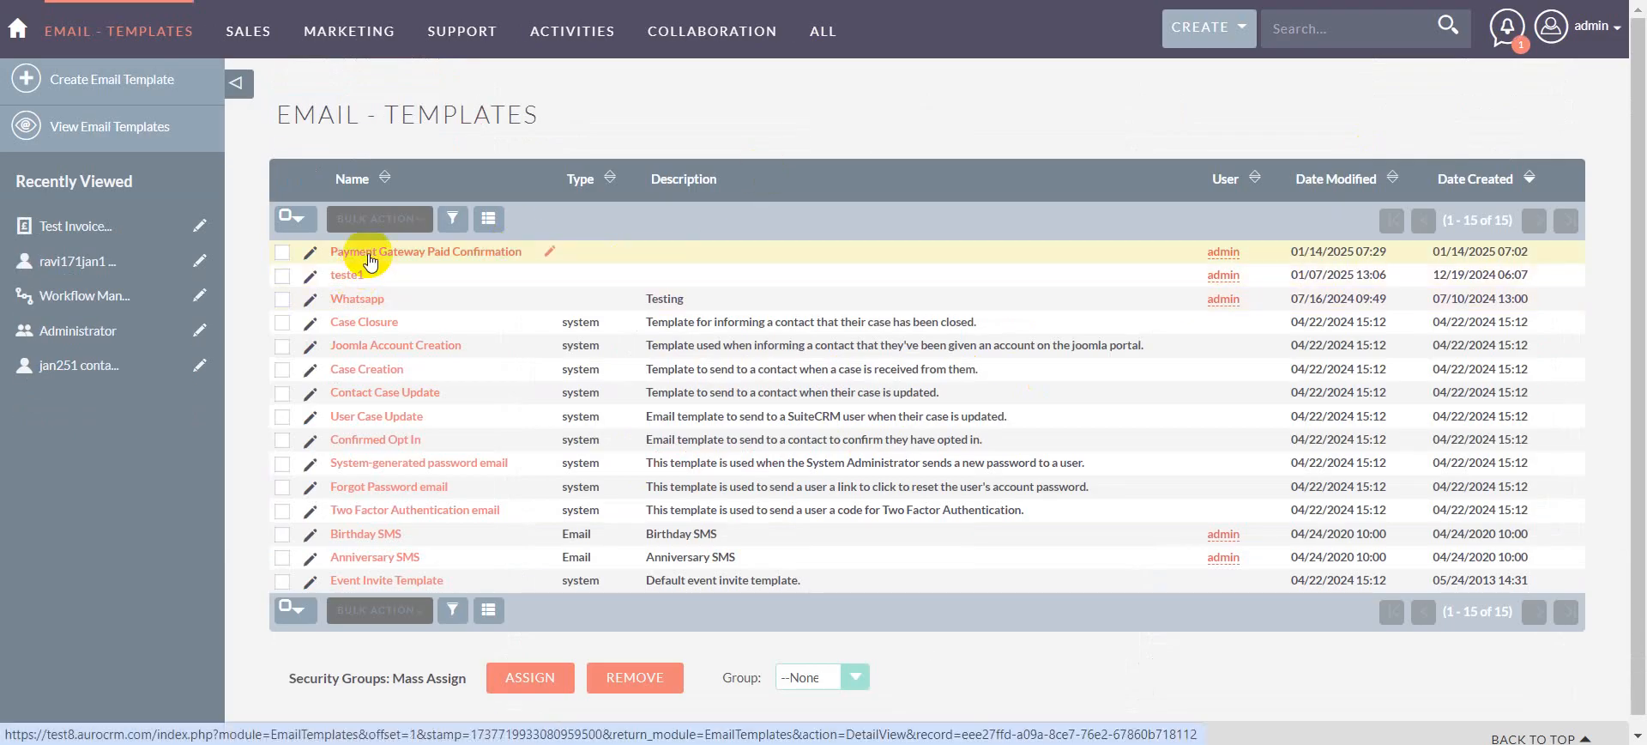
- Open the Payment Gateway Paid Confirmation template from the e-mail templates, and return to the e-mail templates list
left_click(370, 261)
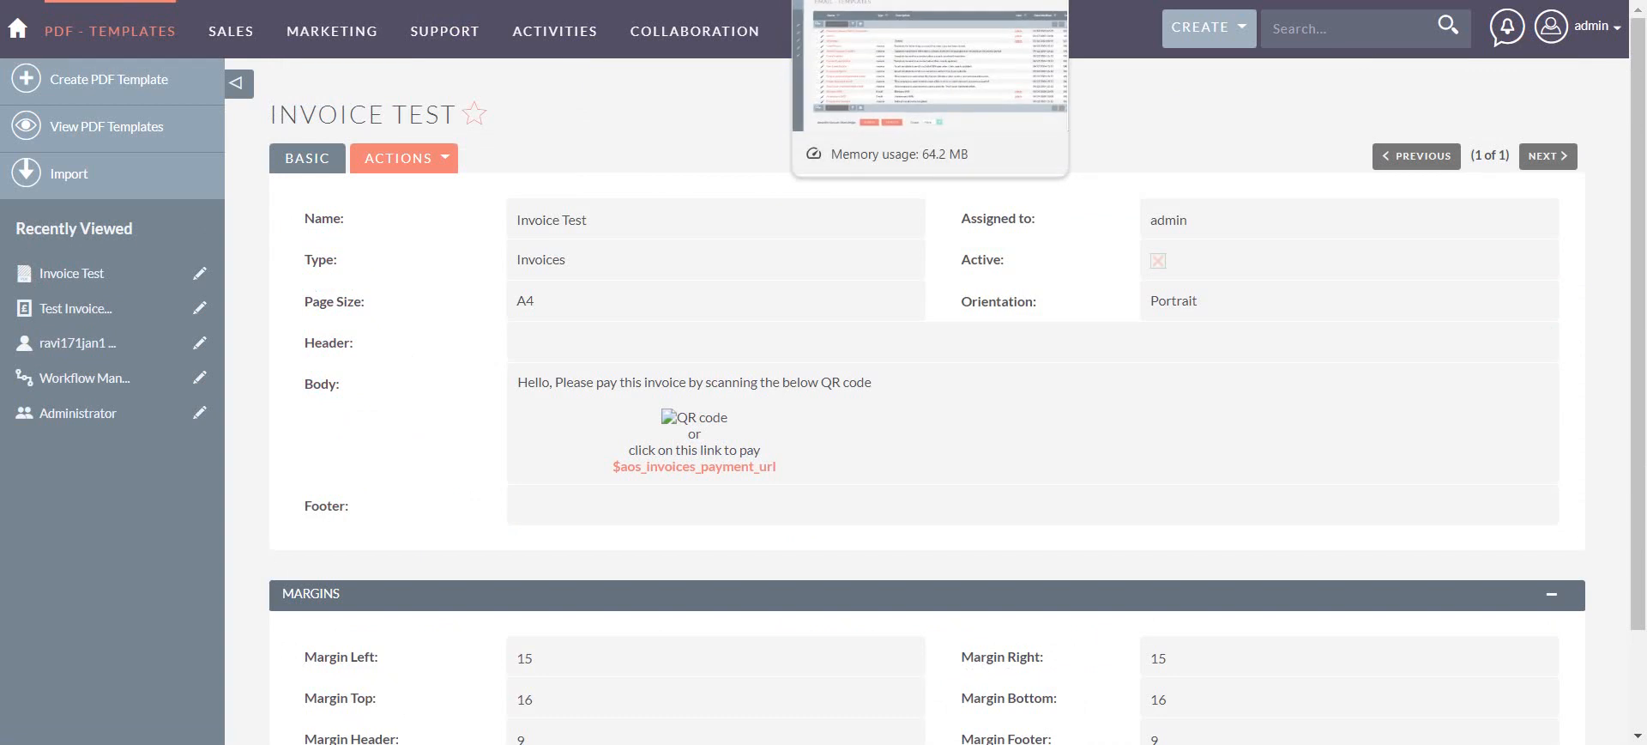
left_click(866, 0)
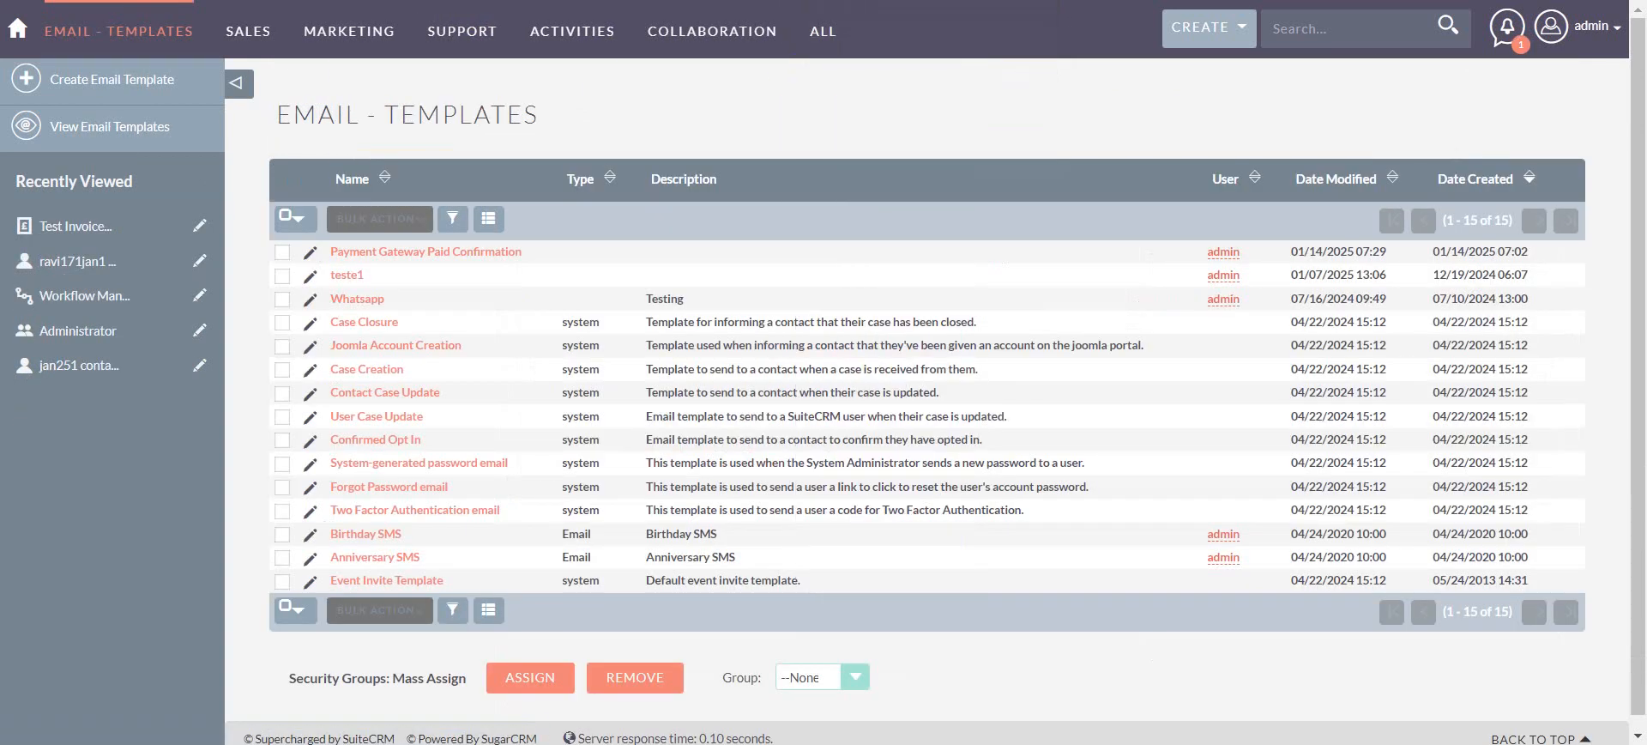